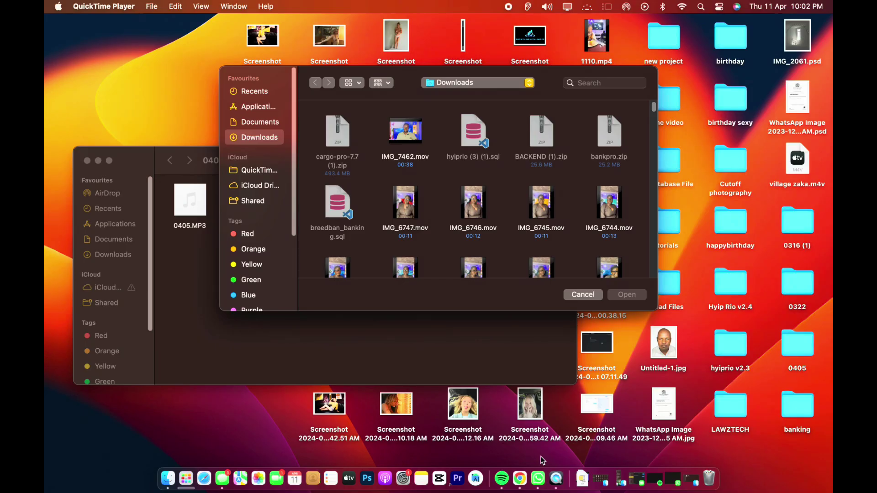
Switch to Google Chrome and reload the home page of lawztech.growthwealthltd.online.
{"action": "mouse_move", "coordinate": [476, 220]}
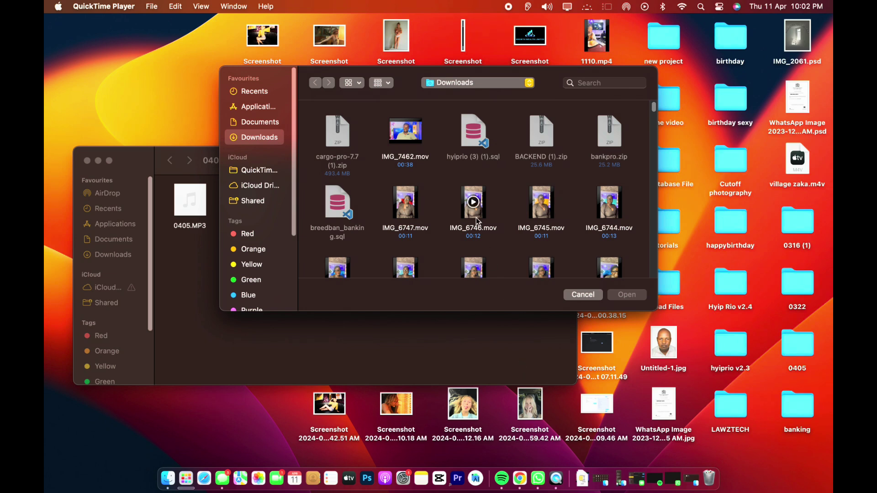
{"action": "left_click", "coordinate": [518, 478]}
{"action": "scroll", "coordinate": [236, 212], "scroll_direction": "down", "scroll_amount": 5}
{"action": "scroll", "coordinate": [253, 213], "scroll_direction": "up", "scroll_amount": 5}
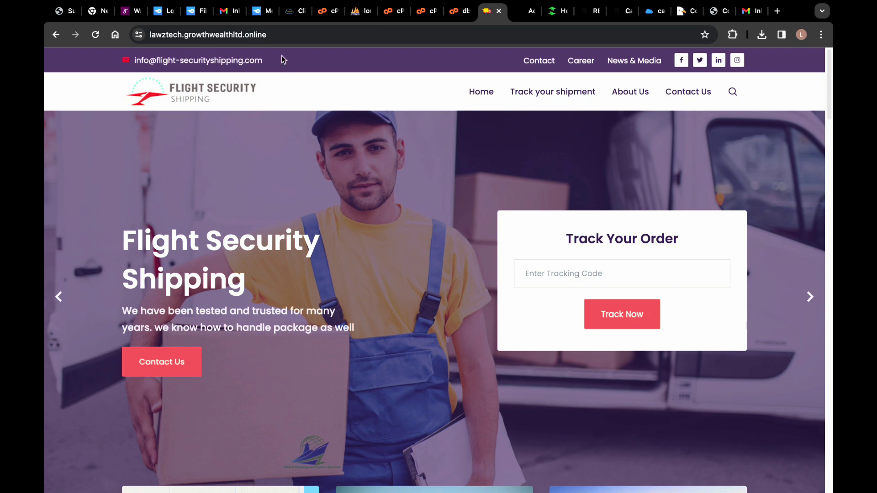
{"action": "left_click", "coordinate": [276, 35]}
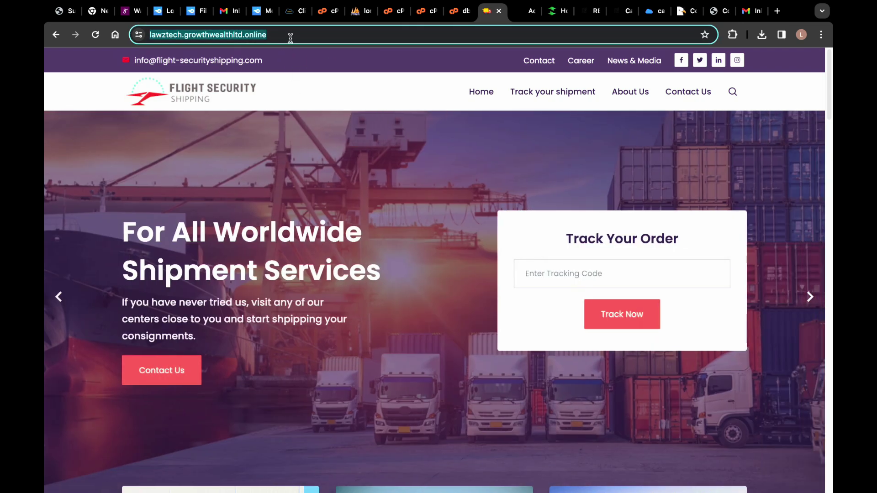
{"action": "left_click", "coordinate": [292, 35]}
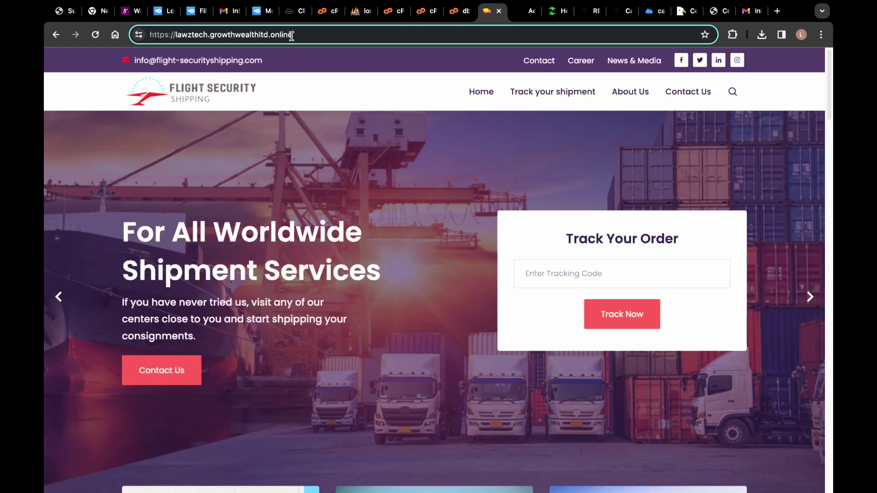
{"action": "key", "text": "Return"}
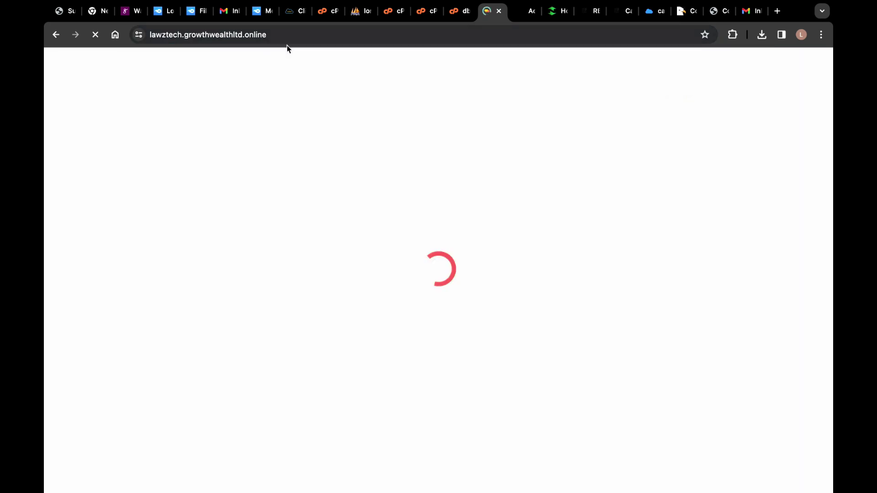
Look through the Flight Security Shipping home page, from the order tracking box and freight services down to the newsletter and footer.
{"action": "scroll", "coordinate": [279, 245], "scroll_direction": "down", "scroll_amount": 15}
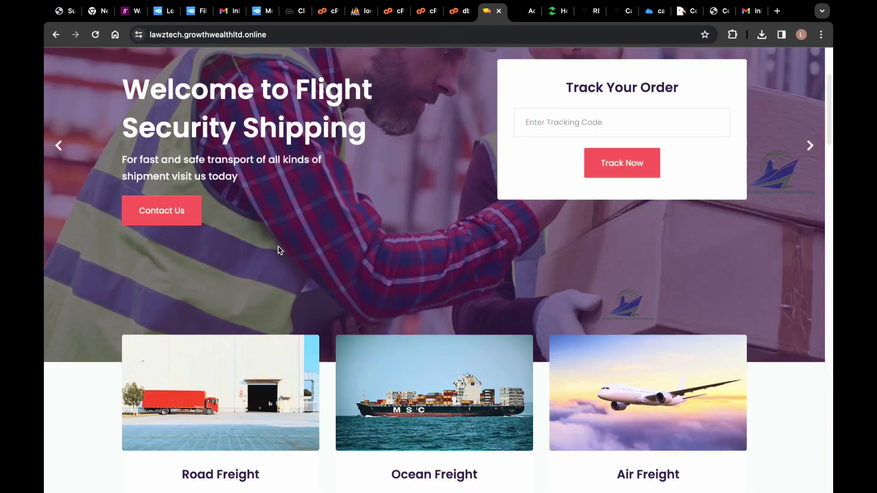
{"action": "scroll", "coordinate": [279, 255], "scroll_direction": "down", "scroll_amount": 5}
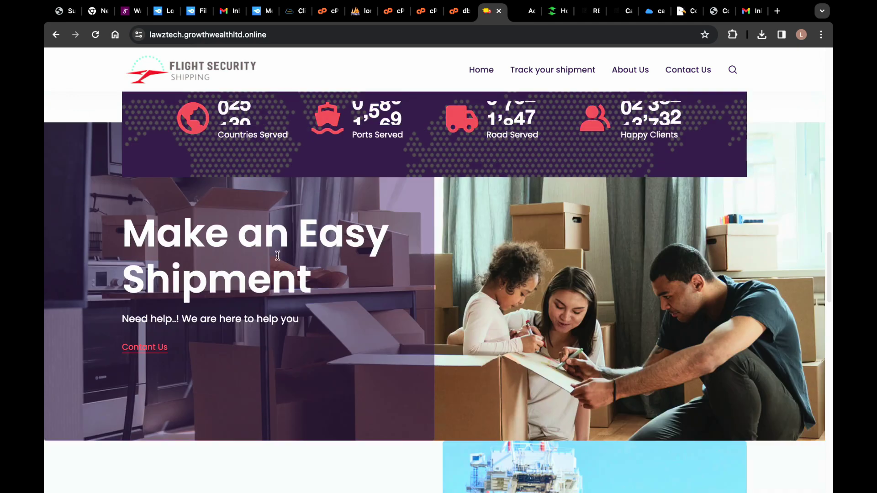
{"action": "scroll", "coordinate": [310, 265], "scroll_direction": "down", "scroll_amount": 5}
{"action": "scroll", "coordinate": [311, 266], "scroll_direction": "down", "scroll_amount": 15}
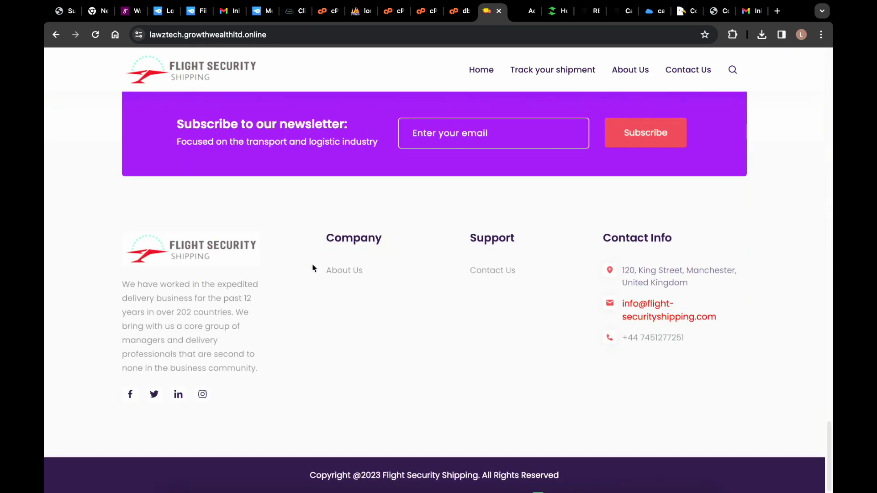
{"action": "scroll", "coordinate": [312, 265], "scroll_direction": "up", "scroll_amount": 20}
{"action": "scroll", "coordinate": [312, 265], "scroll_direction": "up", "scroll_amount": 10}
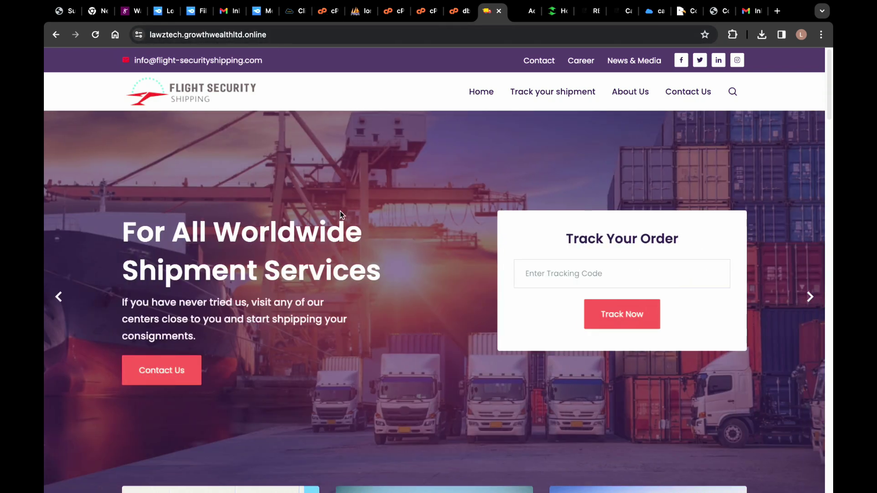
{"action": "scroll", "coordinate": [340, 210], "scroll_direction": "down", "scroll_amount": 10}
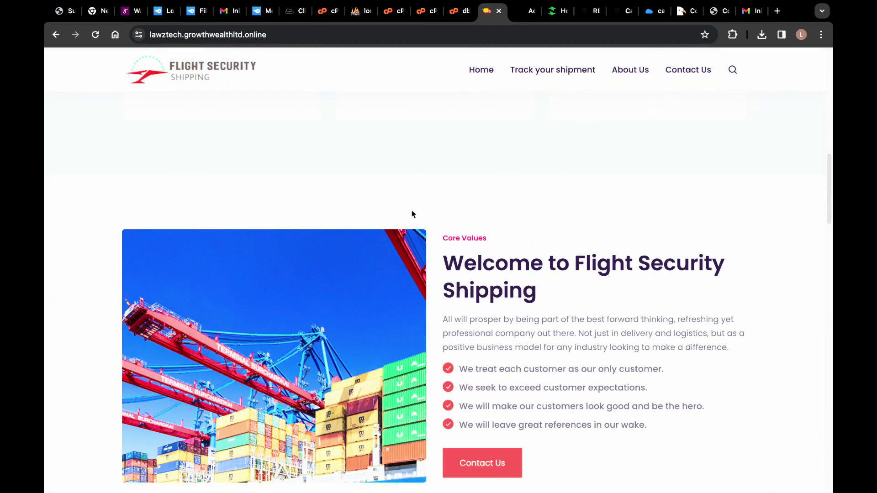
{"action": "scroll", "coordinate": [411, 214], "scroll_direction": "down", "scroll_amount": 5}
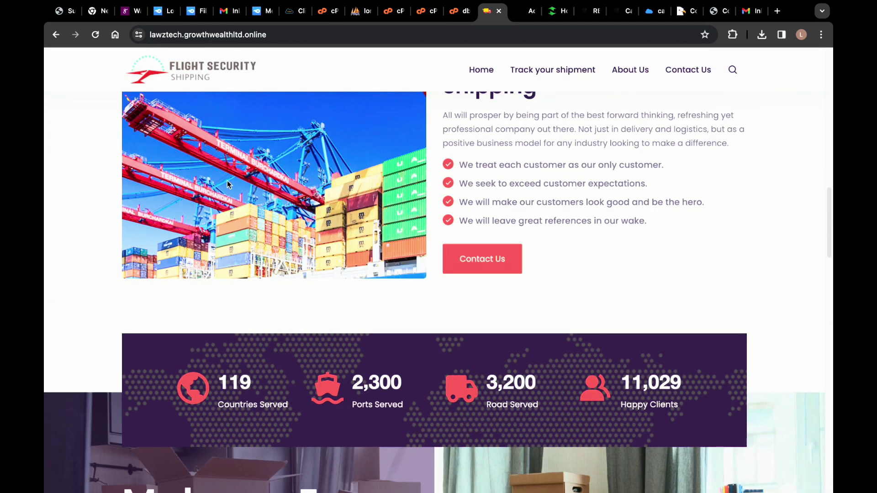
{"action": "scroll", "coordinate": [326, 210], "scroll_direction": "down", "scroll_amount": 1}
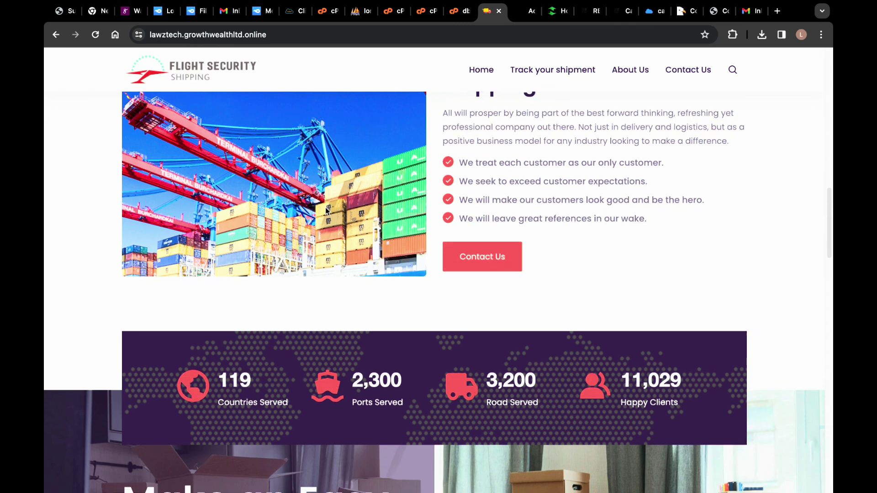
{"action": "scroll", "coordinate": [310, 181], "scroll_direction": "down", "scroll_amount": 4}
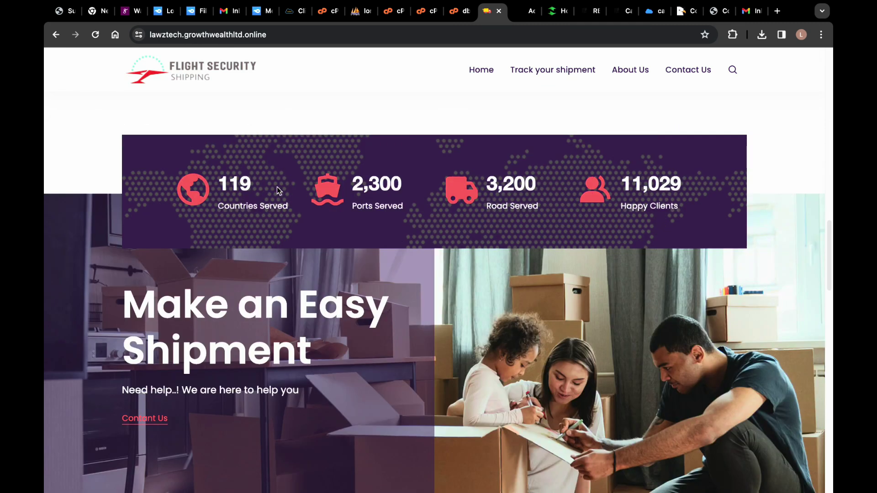
{"action": "scroll", "coordinate": [279, 187], "scroll_direction": "down", "scroll_amount": 9}
{"action": "scroll", "coordinate": [281, 186], "scroll_direction": "down", "scroll_amount": 4}
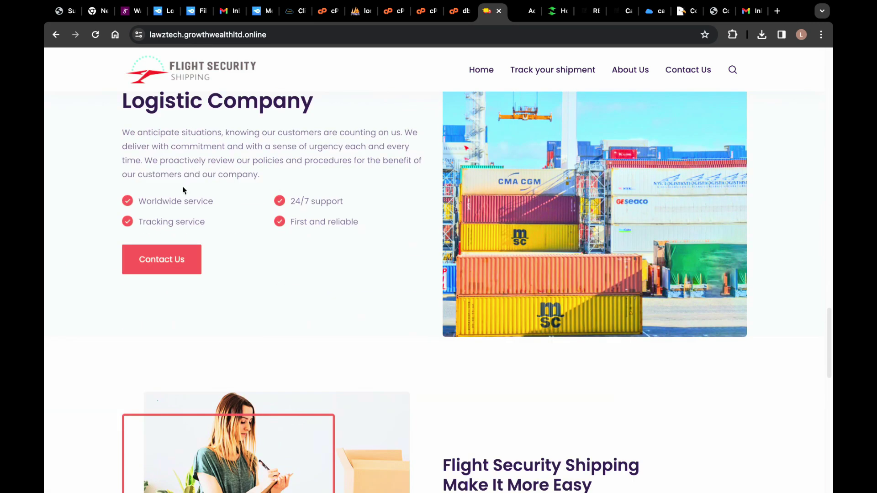
{"action": "scroll", "coordinate": [360, 204], "scroll_direction": "down", "scroll_amount": 7}
{"action": "scroll", "coordinate": [368, 219], "scroll_direction": "down", "scroll_amount": 7}
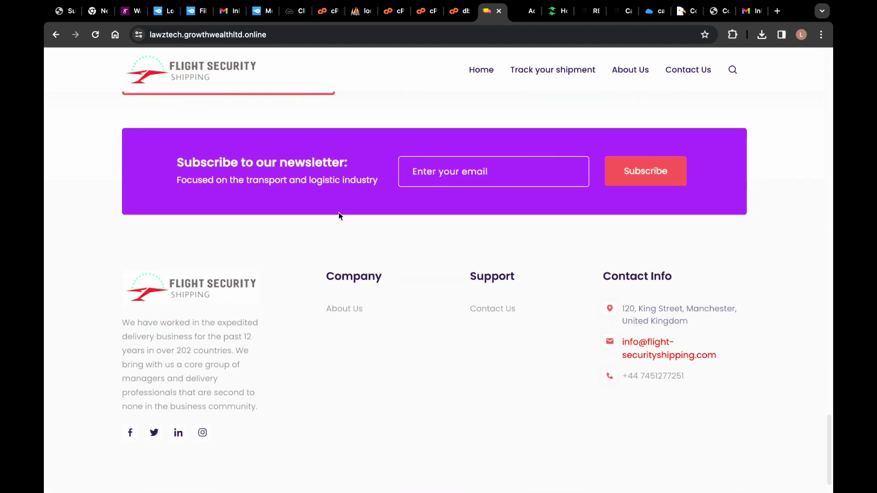
{"action": "scroll", "coordinate": [319, 212], "scroll_direction": "up", "scroll_amount": 8}
{"action": "scroll", "coordinate": [319, 218], "scroll_direction": "up", "scroll_amount": 8}
{"action": "scroll", "coordinate": [274, 196], "scroll_direction": "down", "scroll_amount": 10}
{"action": "scroll", "coordinate": [215, 176], "scroll_direction": "up", "scroll_amount": 2}
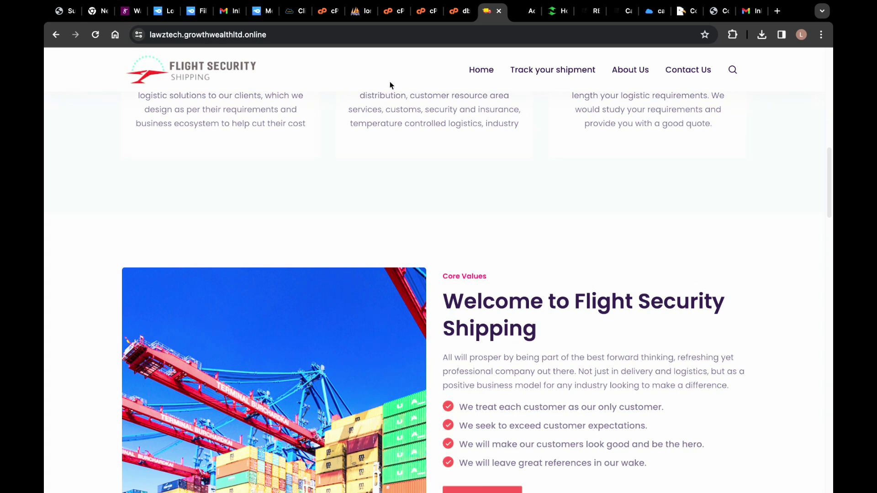
{"action": "scroll", "coordinate": [293, 122], "scroll_direction": "up", "scroll_amount": 15}
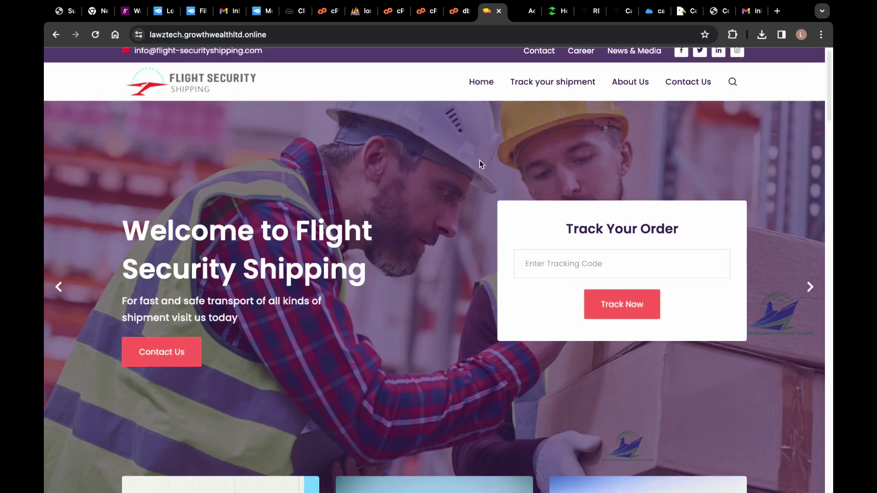
Reload the site's admin dashboard and open the form for adding a new tracking.
{"action": "left_click", "coordinate": [524, 14]}
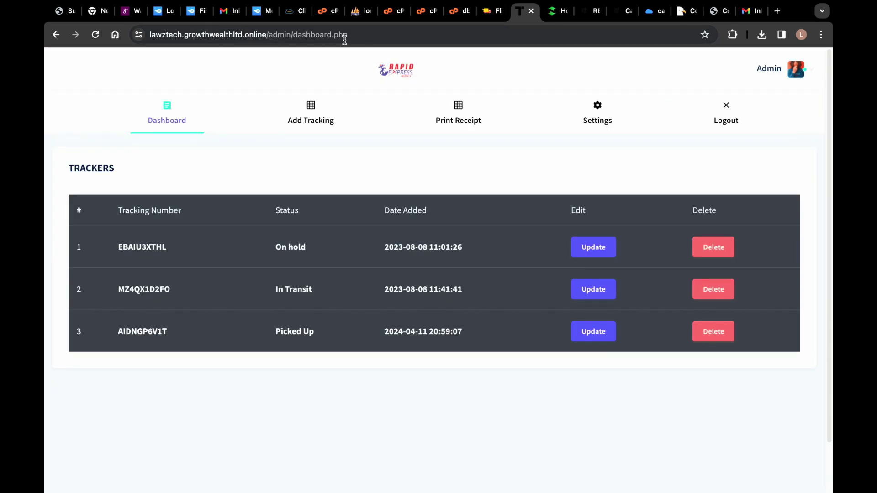
{"action": "left_click", "coordinate": [386, 39]}
{"action": "key", "text": "Return"}
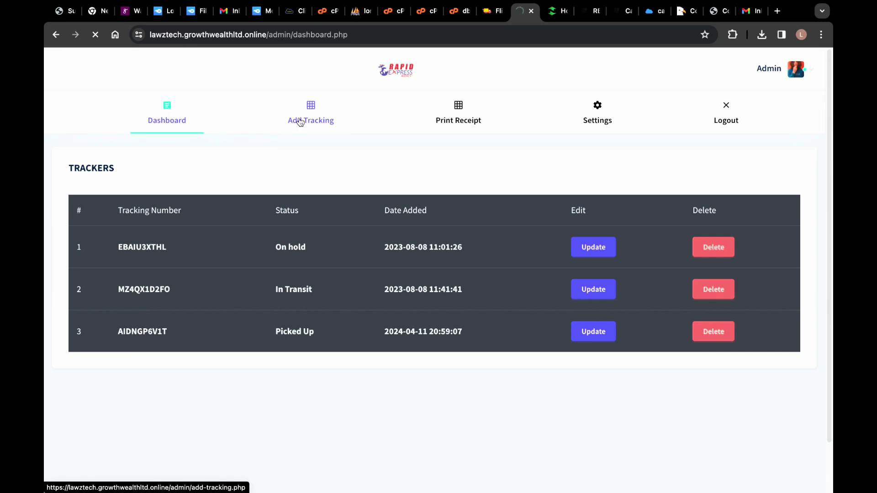
{"action": "scroll", "coordinate": [325, 185], "scroll_direction": "down", "scroll_amount": 1}
{"action": "scroll", "coordinate": [325, 184], "scroll_direction": "up", "scroll_amount": 1}
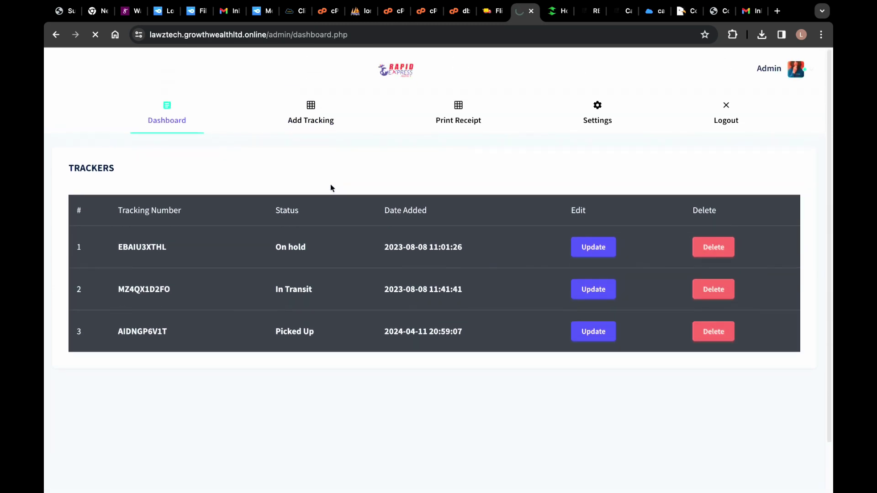
{"action": "left_click", "coordinate": [319, 119]}
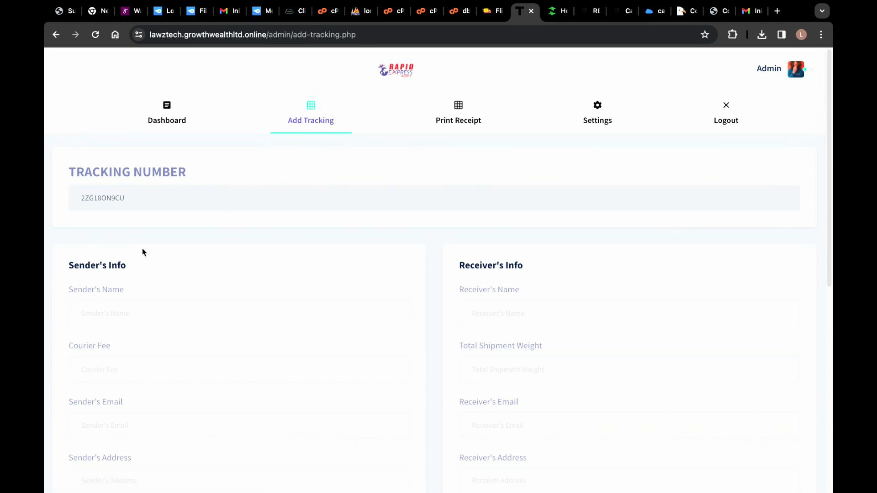
Fill in the sender's name, email and address along with the receiver's name, and set the courier fee to 57565.
{"action": "left_click", "coordinate": [124, 313]}
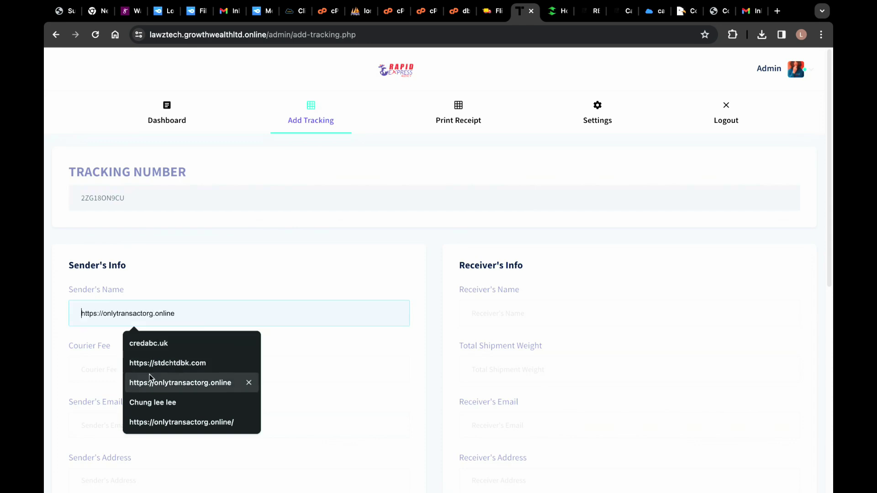
{"action": "left_click", "coordinate": [163, 403]}
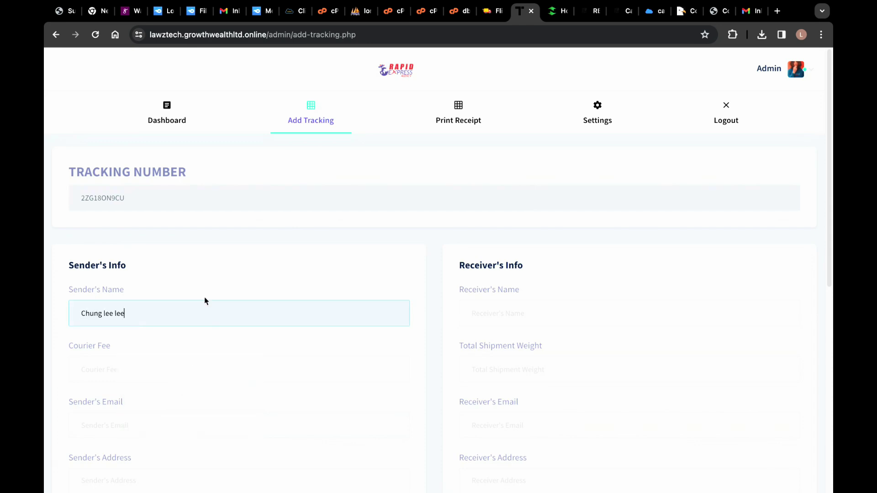
{"action": "left_click", "coordinate": [126, 372]}
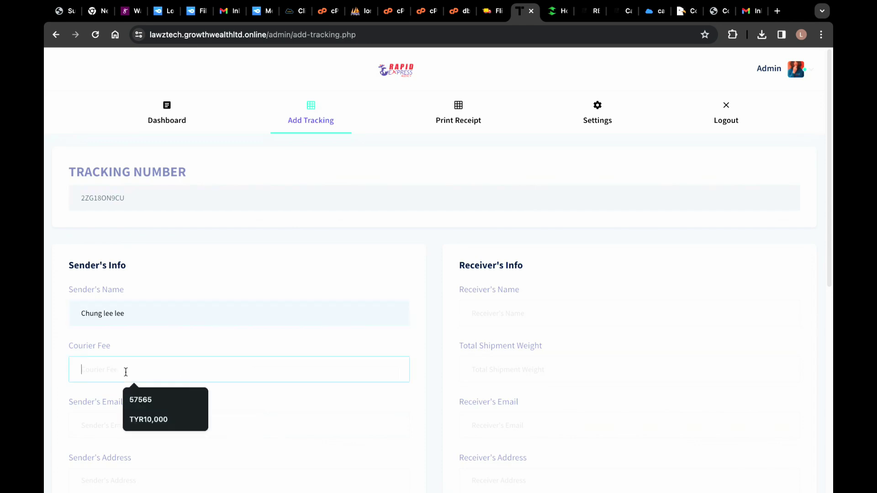
{"action": "left_click", "coordinate": [161, 405]}
{"action": "scroll", "coordinate": [160, 425], "scroll_direction": "down", "scroll_amount": 2}
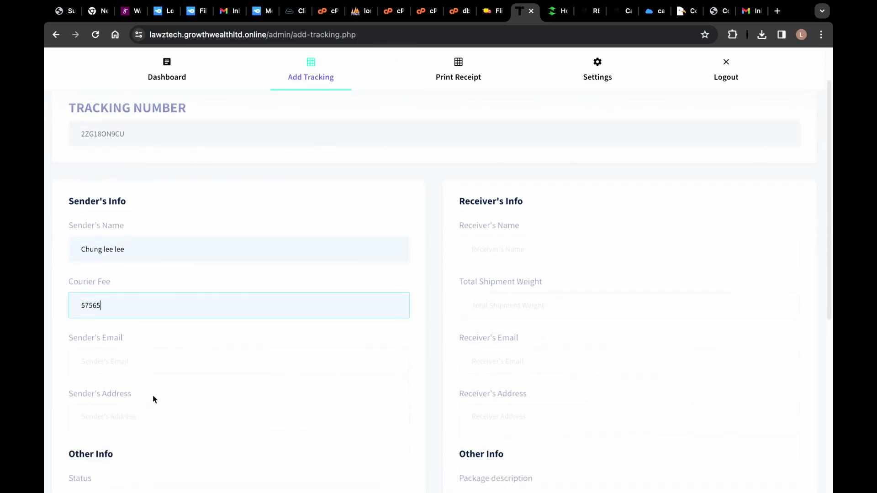
{"action": "left_click", "coordinate": [161, 364]}
{"action": "left_click", "coordinate": [210, 249]}
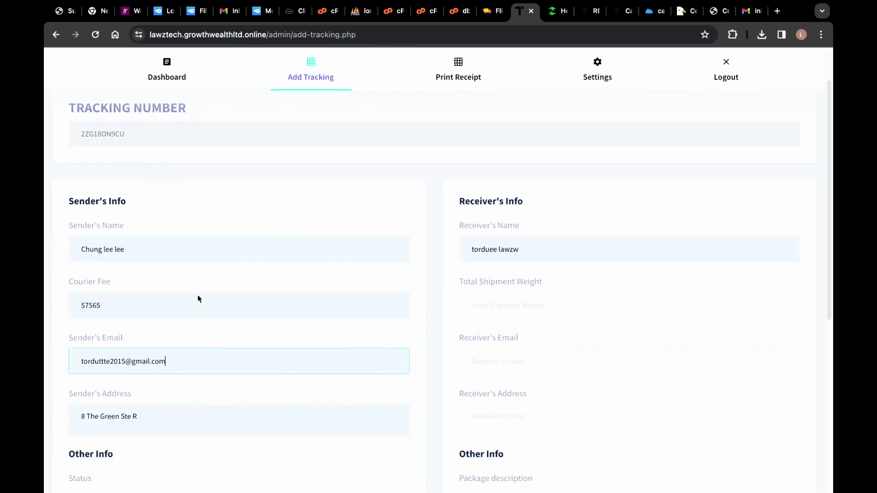
Set the shipment status to On hold and fill in the origin port location with the saved Paris address.
{"action": "scroll", "coordinate": [132, 449], "scroll_direction": "down", "scroll_amount": 2}
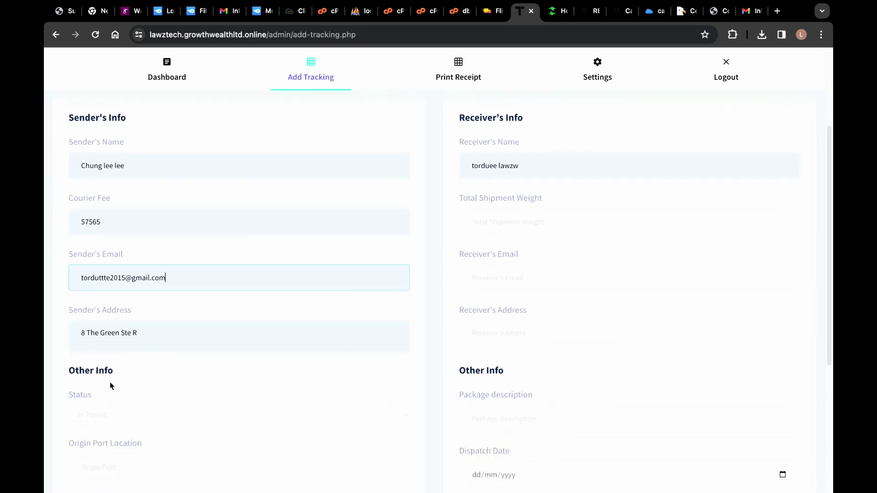
{"action": "left_click", "coordinate": [110, 421]}
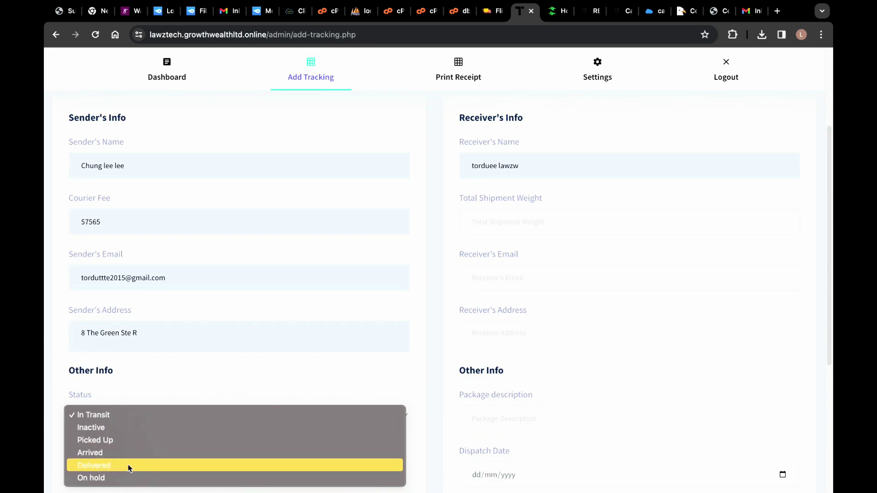
{"action": "left_click", "coordinate": [120, 477]}
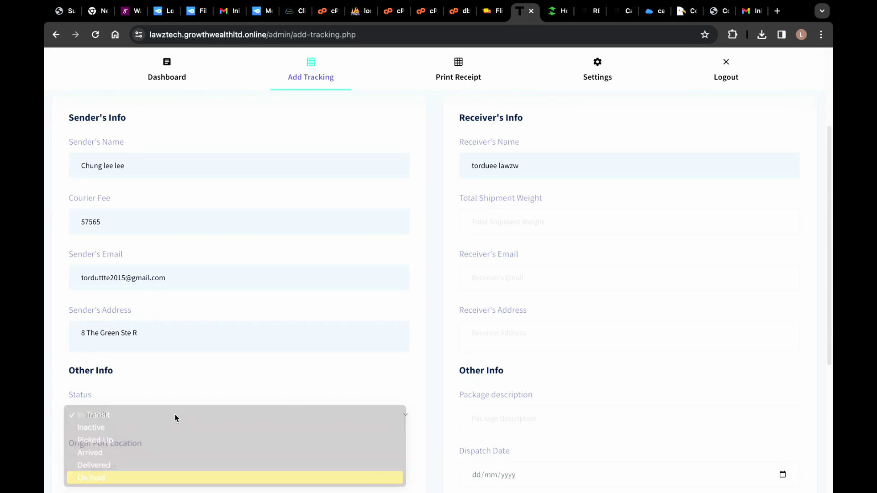
{"action": "scroll", "coordinate": [181, 440], "scroll_direction": "down", "scroll_amount": 2}
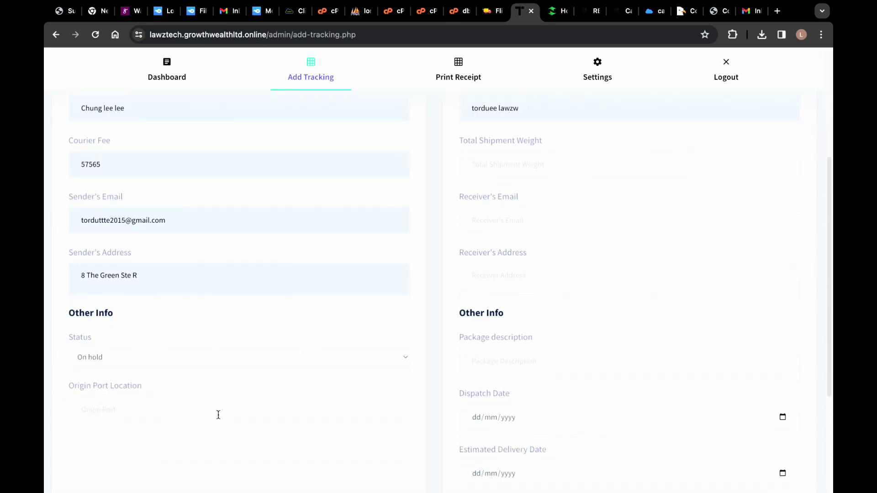
{"action": "left_click", "coordinate": [119, 412]}
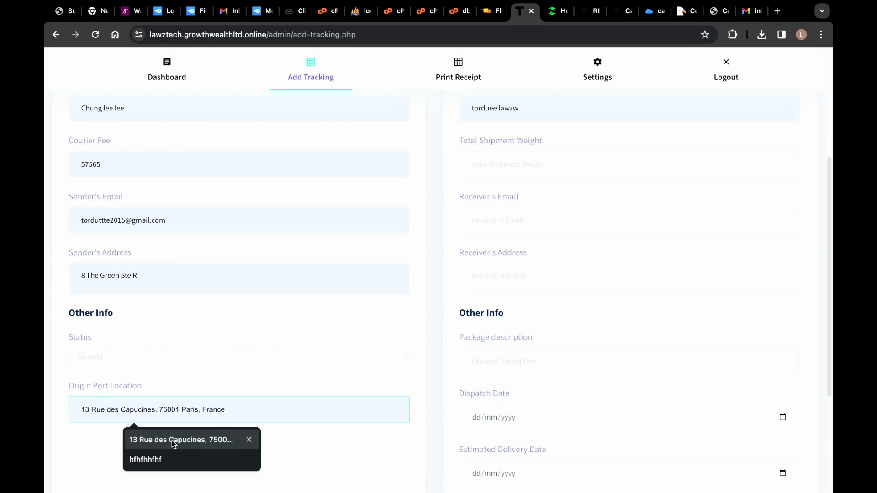
{"action": "left_click", "coordinate": [172, 441]}
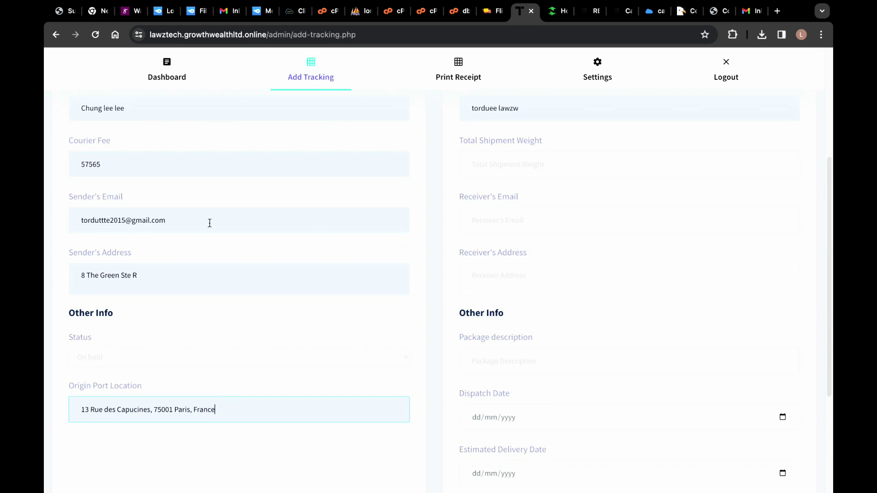
Set the total shipment weight to 6 and fill in the receiver's email and address.
{"action": "scroll", "coordinate": [195, 215], "scroll_direction": "up", "scroll_amount": 3}
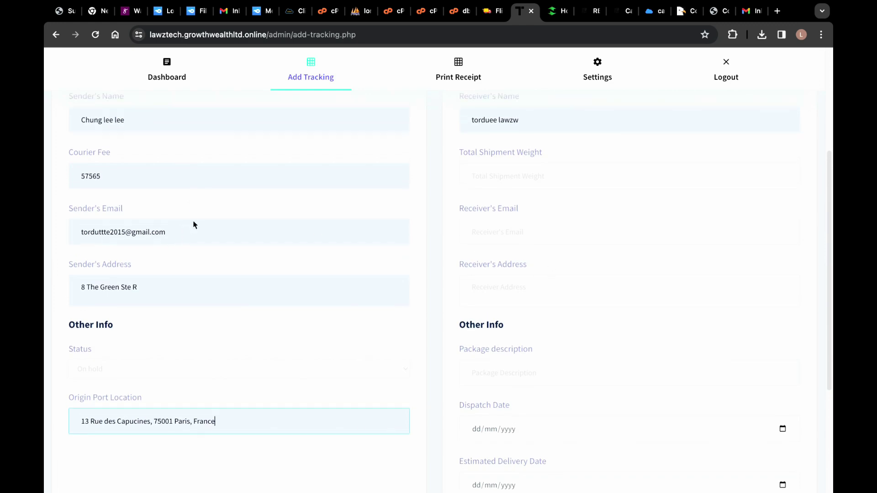
{"action": "left_click", "coordinate": [540, 229]}
{"action": "type", "text": "6"}
{"action": "left_click", "coordinate": [500, 293]}
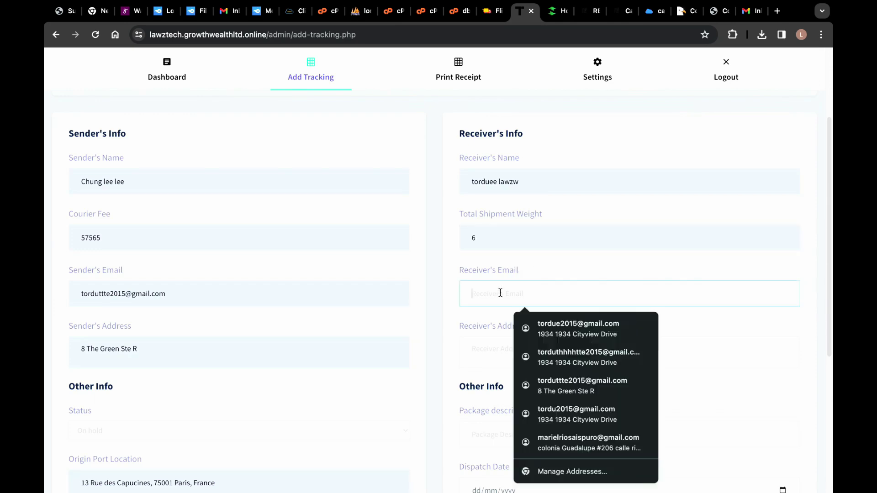
{"action": "left_click", "coordinate": [524, 338]}
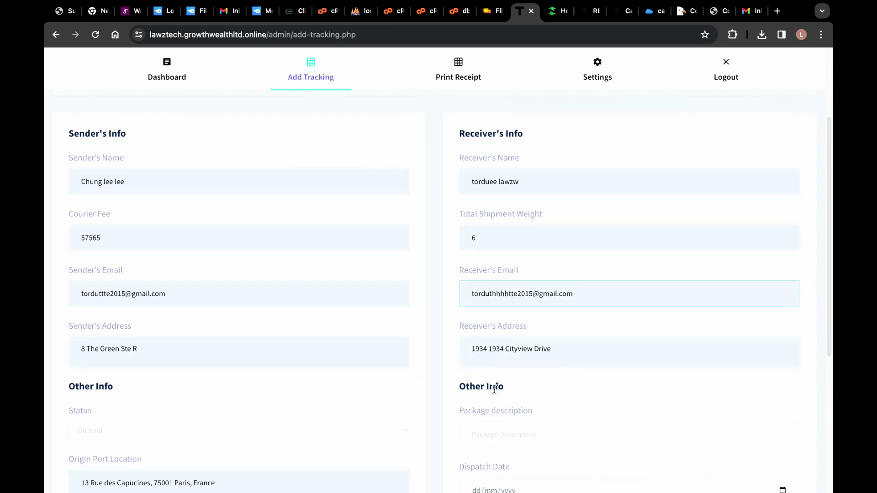
Fill in the package description as Gift items (ladies accessories) and set the dispatch date to 11/04/2024.
{"action": "left_click", "coordinate": [495, 432]}
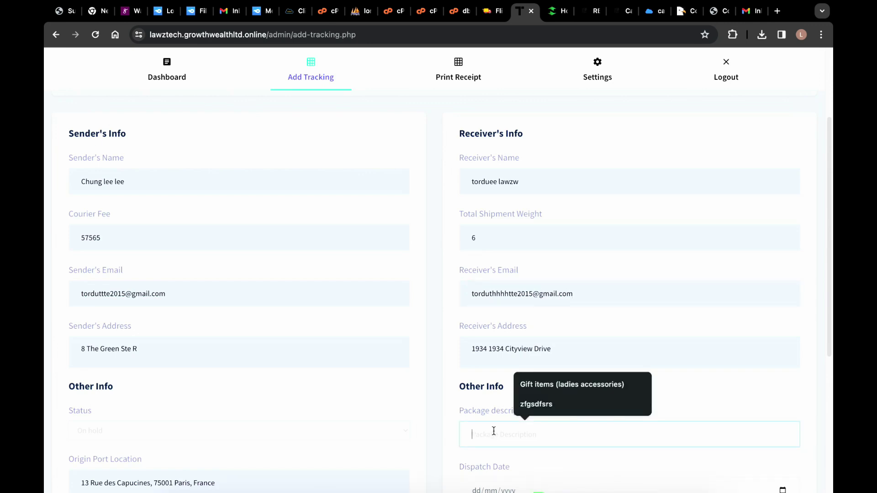
{"action": "left_click", "coordinate": [557, 393]}
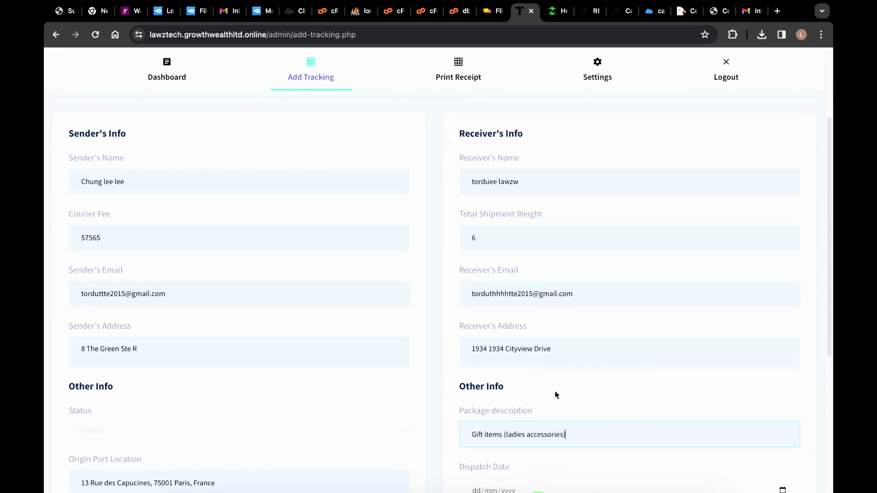
{"action": "scroll", "coordinate": [485, 436], "scroll_direction": "down", "scroll_amount": 3}
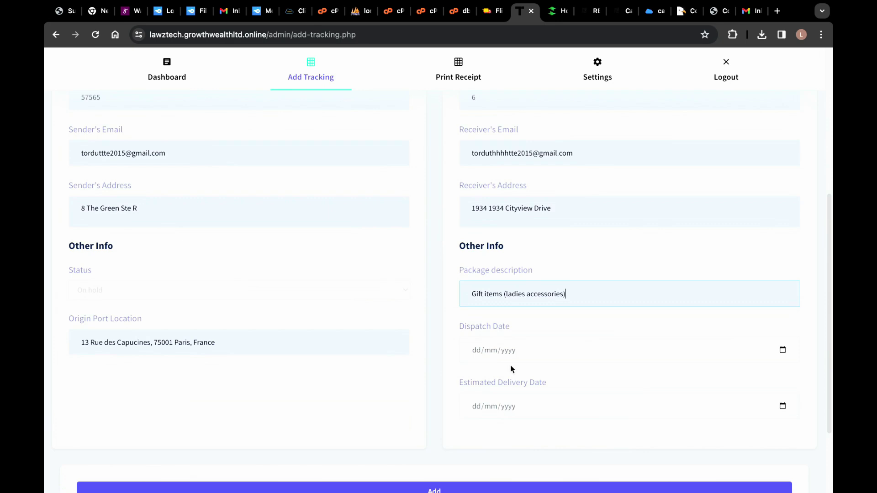
{"action": "left_click", "coordinate": [782, 351]}
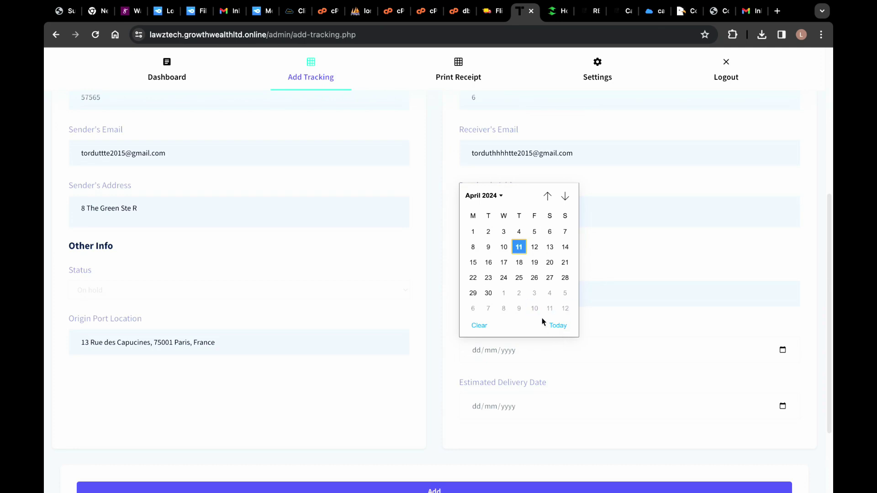
{"action": "left_click", "coordinate": [555, 327]}
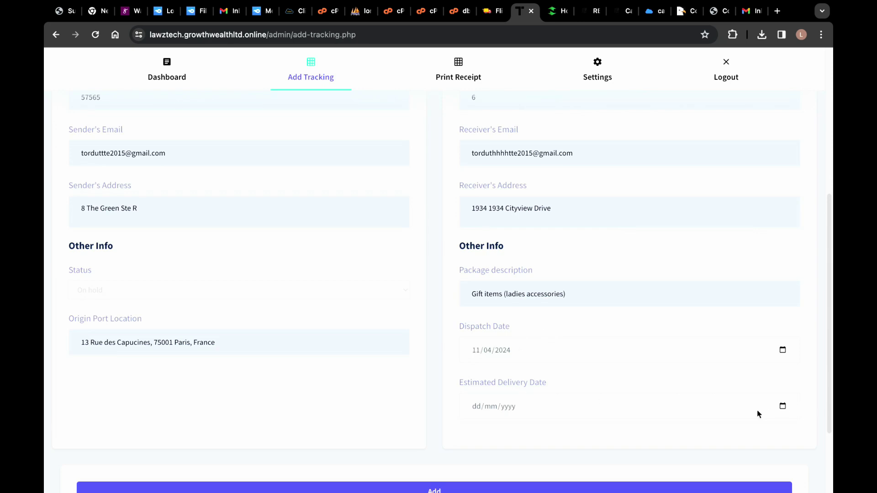
Set the estimated delivery date to 27/04/2024 and submit the new tracking entry.
{"action": "left_click", "coordinate": [783, 407]}
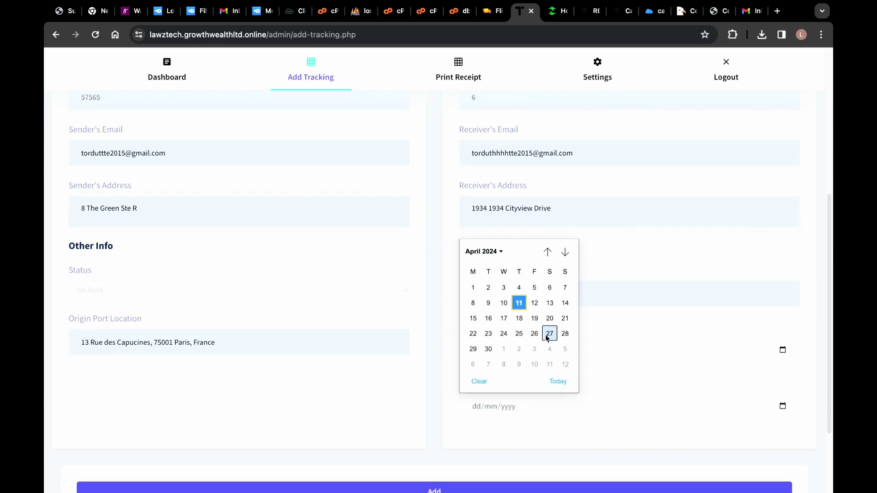
{"action": "key", "text": "Escape"}
{"action": "scroll", "coordinate": [516, 396], "scroll_direction": "down", "scroll_amount": 3}
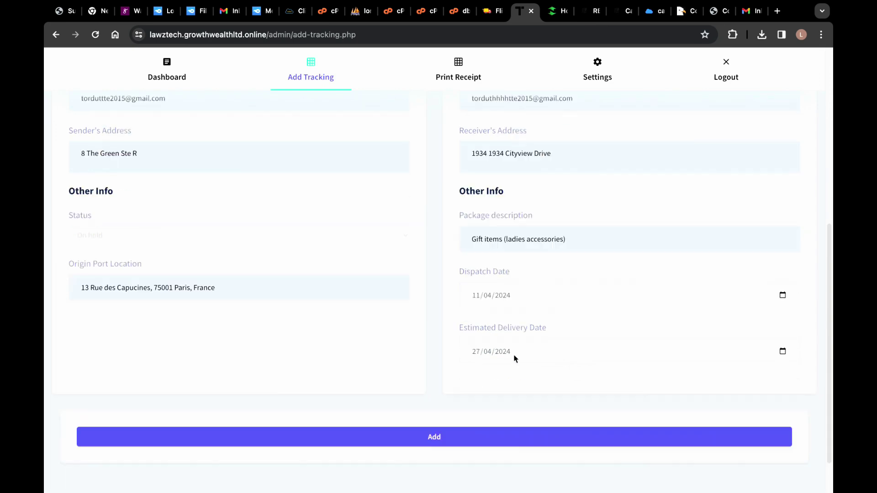
{"action": "left_click", "coordinate": [419, 386]}
{"action": "scroll", "coordinate": [425, 165], "scroll_direction": "up", "scroll_amount": 4}
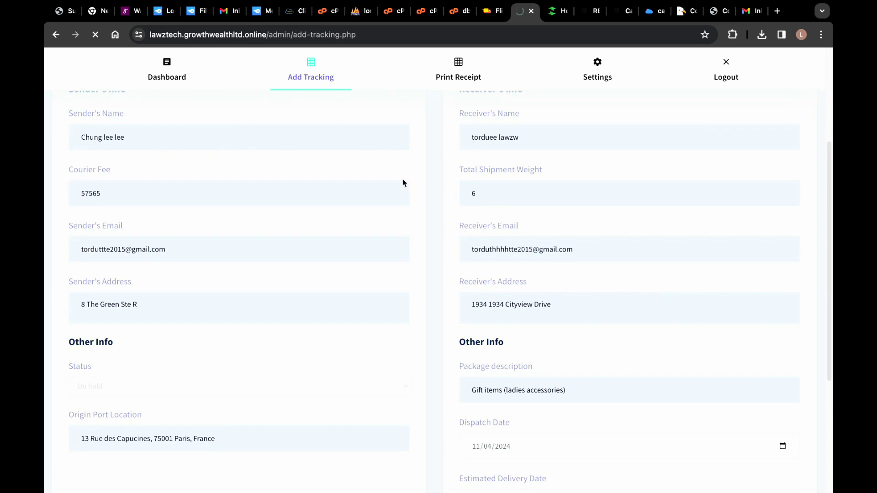
{"action": "scroll", "coordinate": [404, 185], "scroll_direction": "up", "scroll_amount": 4}
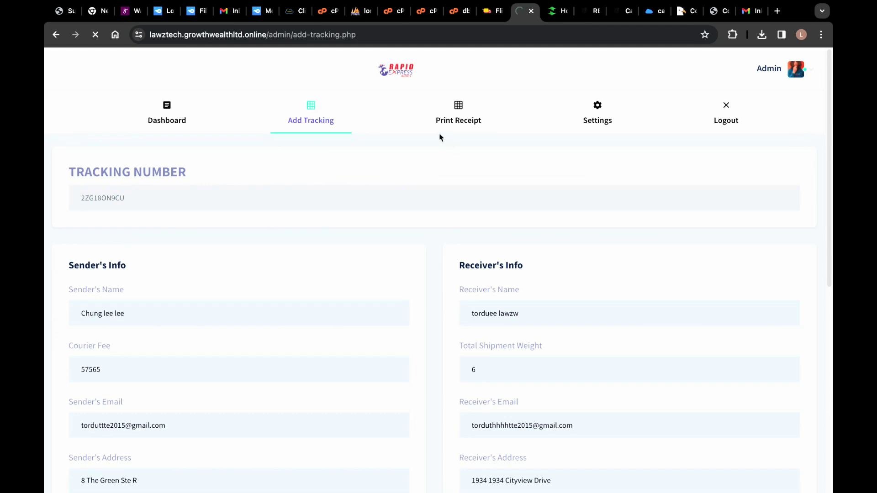
{"action": "left_click", "coordinate": [486, 13]}
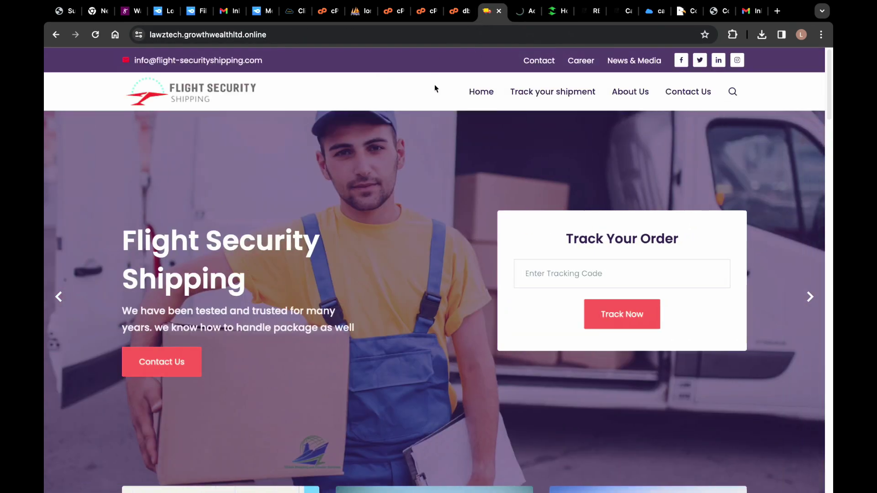
{"action": "scroll", "coordinate": [374, 261], "scroll_direction": "down", "scroll_amount": 10}
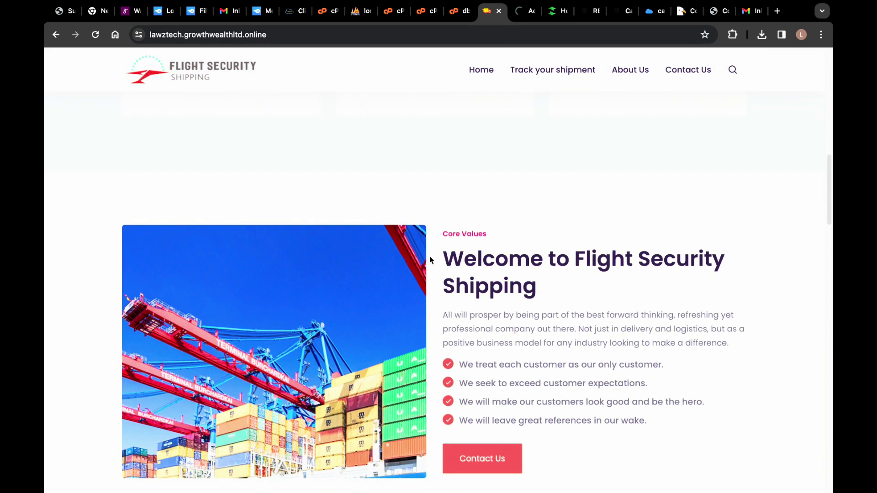
{"action": "scroll", "coordinate": [457, 242], "scroll_direction": "up", "scroll_amount": 8}
{"action": "scroll", "coordinate": [467, 234], "scroll_direction": "up", "scroll_amount": 3}
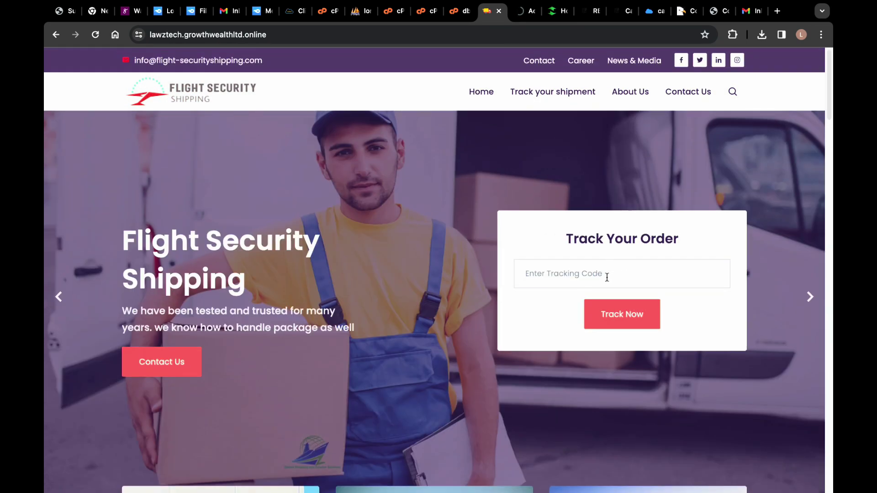
{"action": "left_click", "coordinate": [559, 276]}
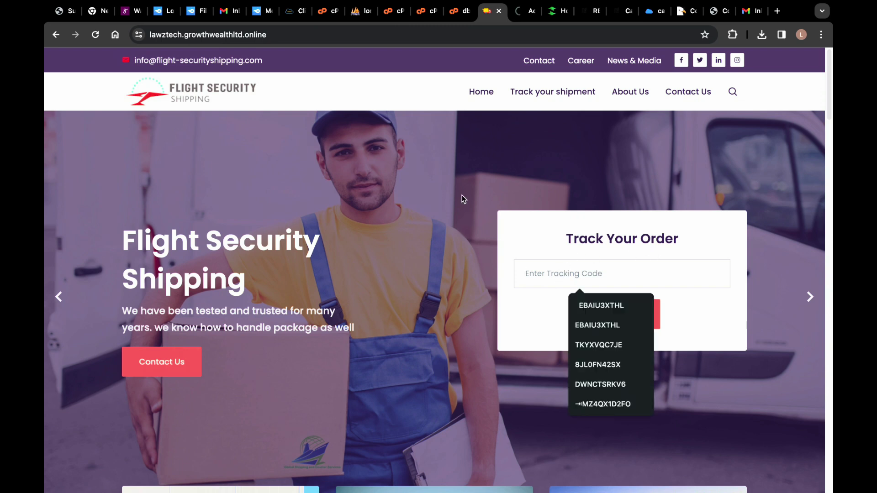
{"action": "left_click", "coordinate": [524, 12]}
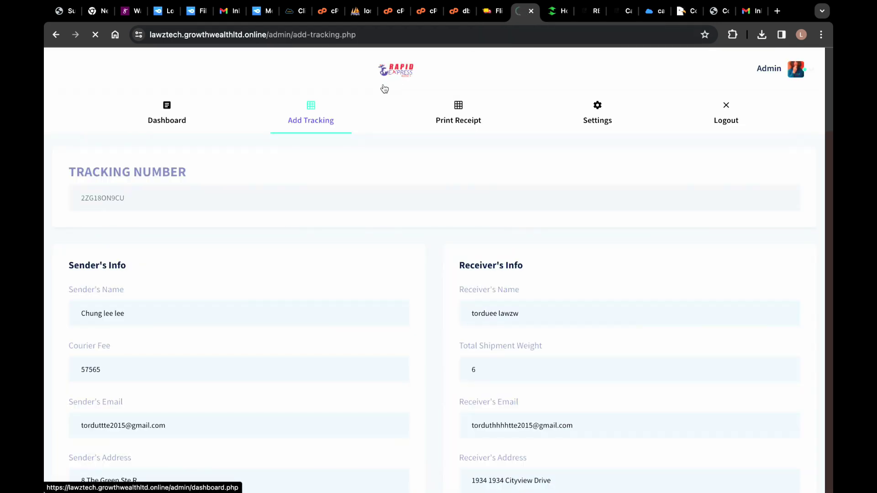
{"action": "left_click", "coordinate": [490, 13]}
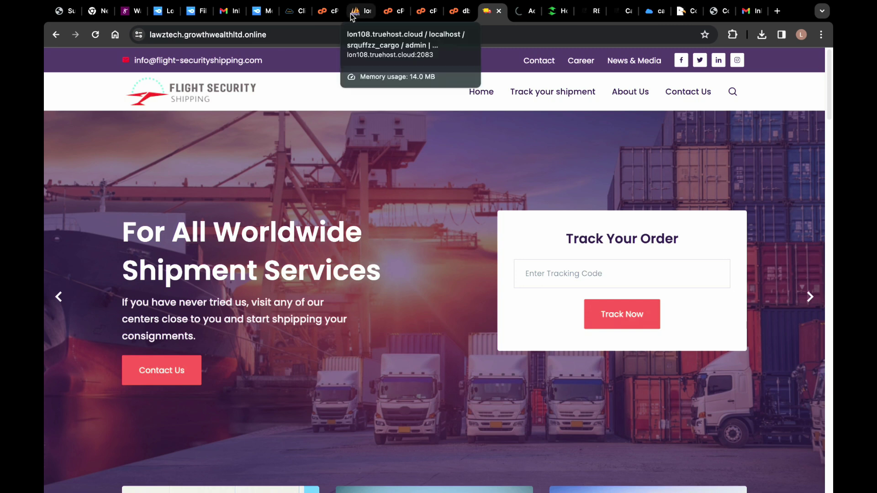
{"action": "left_click", "coordinate": [324, 14]}
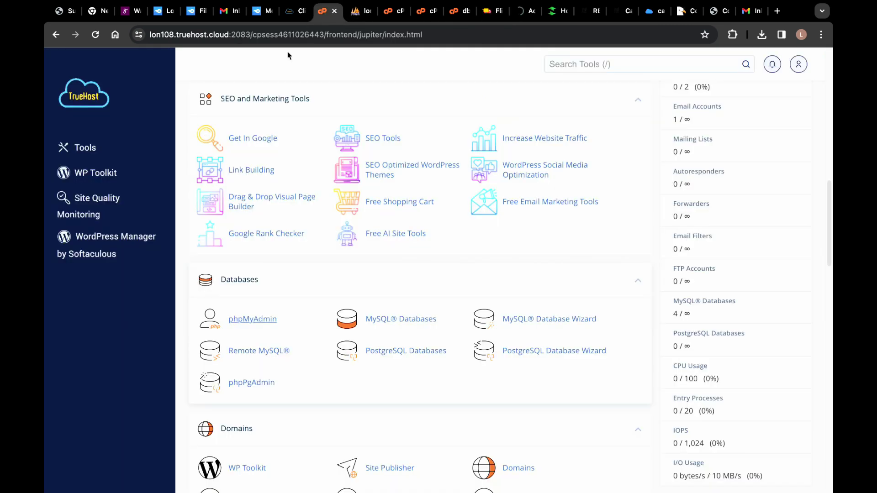
{"action": "scroll", "coordinate": [151, 174], "scroll_direction": "down", "scroll_amount": 6}
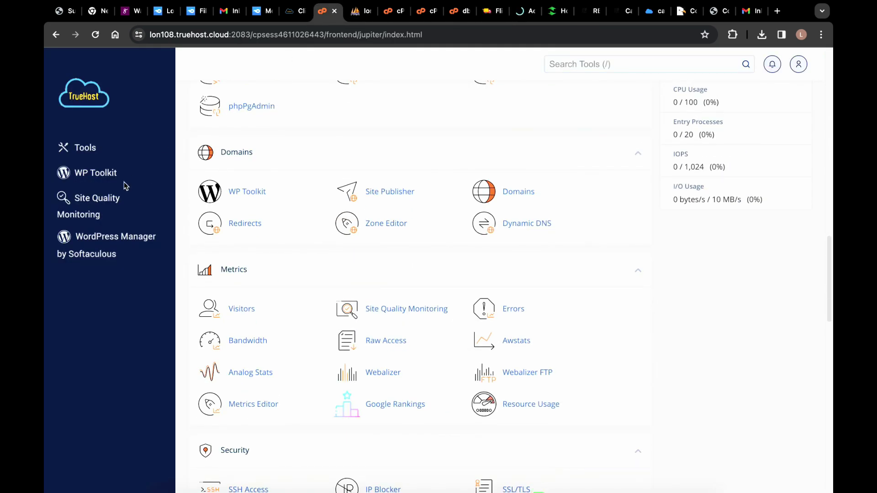
{"action": "scroll", "coordinate": [125, 182], "scroll_direction": "up", "scroll_amount": 12}
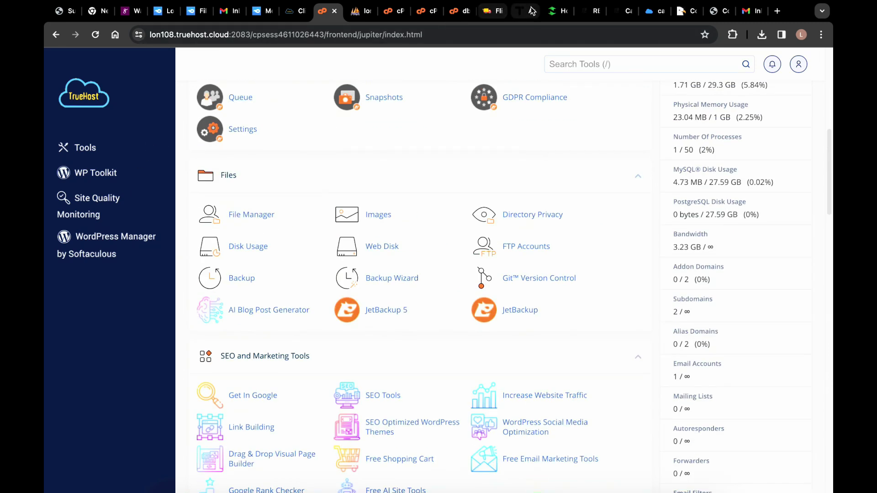
Return to the site's admin dashboard and copy the tracking number of the newest entry in the trackers list.
{"action": "left_click", "coordinate": [531, 11]}
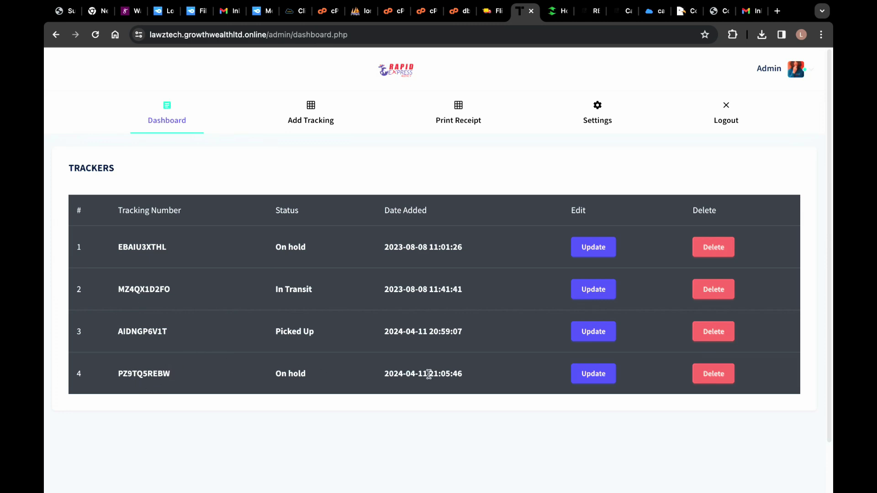
{"action": "left_click_drag", "start_coordinate": [147, 373], "coordinate": [110, 373]}
{"action": "right_click", "coordinate": [129, 376]}
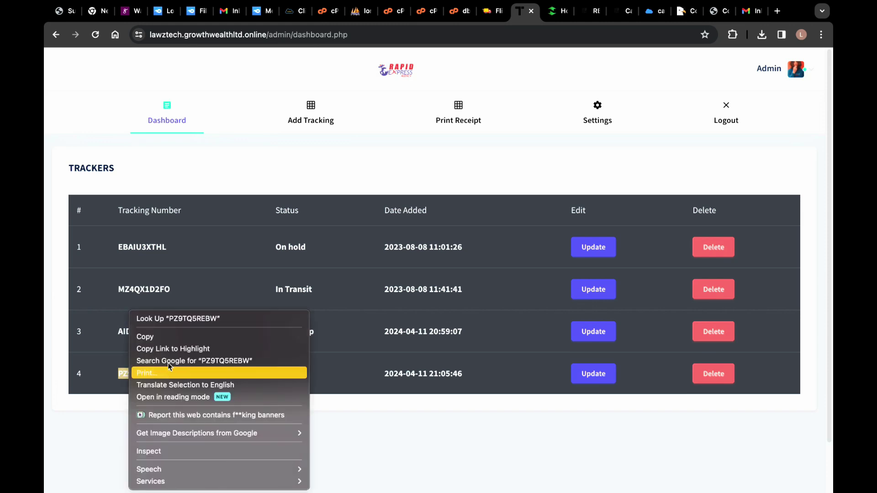
{"action": "left_click", "coordinate": [157, 336]}
Look up the copied tracking number with the order tracking form on the public Flight Security Shipping homepage.
{"action": "left_click", "coordinate": [493, 15]}
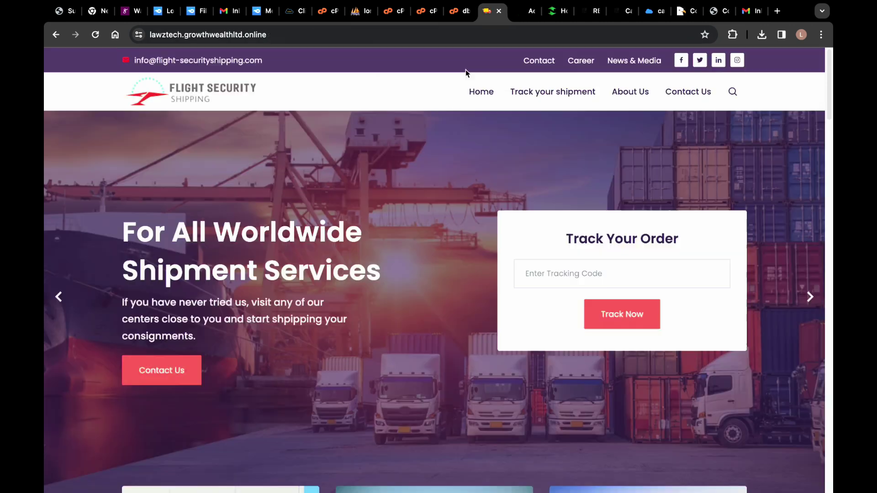
{"action": "left_click", "coordinate": [634, 283]}
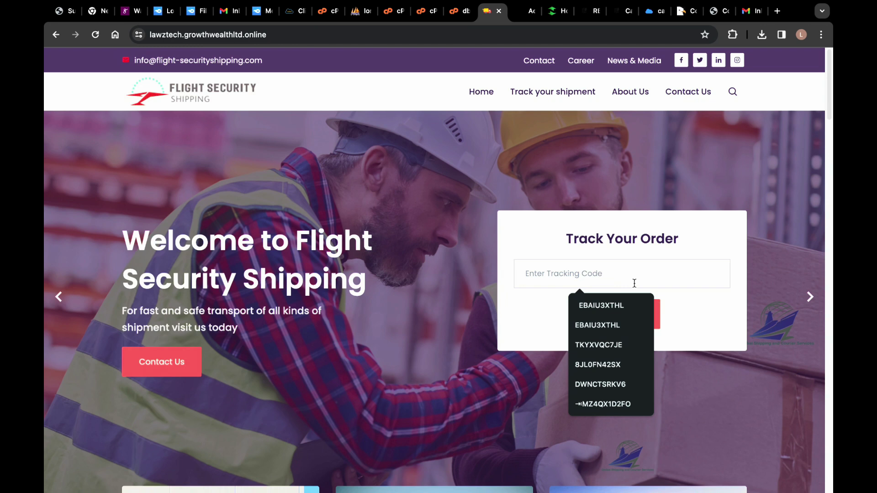
{"action": "key", "text": "ctrl+v"}
{"action": "left_click", "coordinate": [624, 324]}
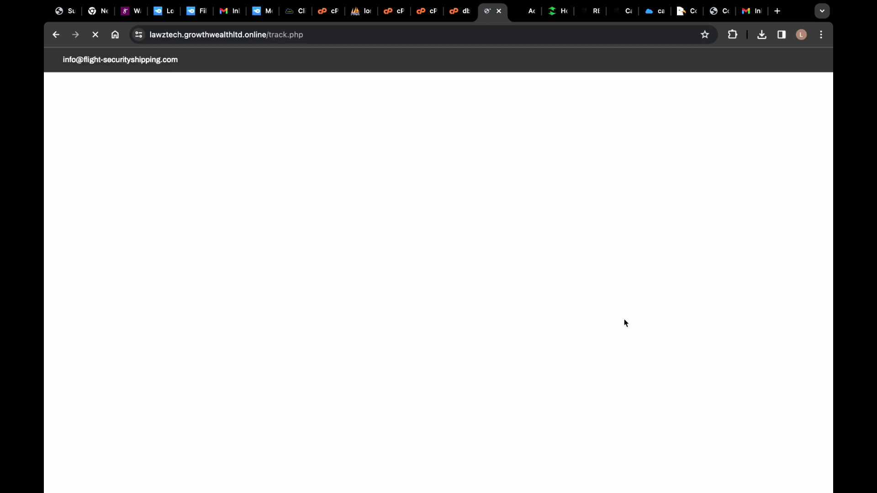
Review the shipment's tracking page, including the sender and receiver details, courier status, dates and current location map.
{"action": "scroll", "coordinate": [437, 321], "scroll_direction": "down", "scroll_amount": 6}
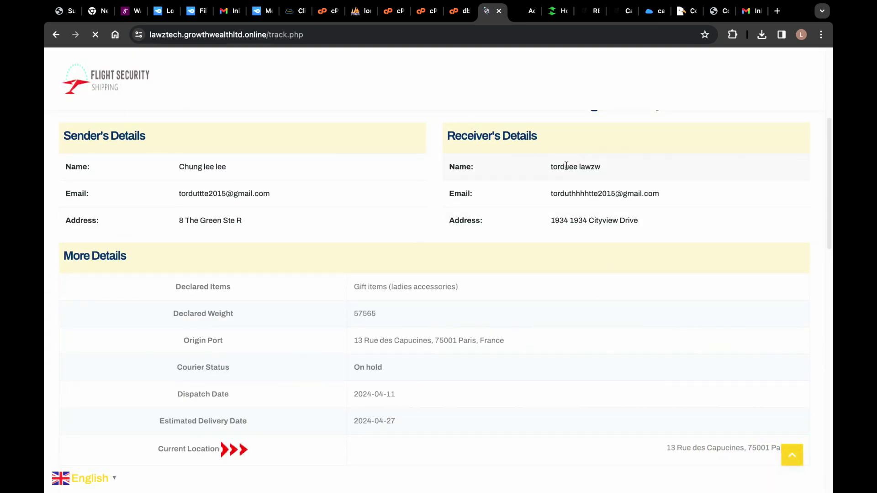
{"action": "scroll", "coordinate": [359, 383], "scroll_direction": "down", "scroll_amount": 1}
{"action": "scroll", "coordinate": [259, 275], "scroll_direction": "down", "scroll_amount": 6}
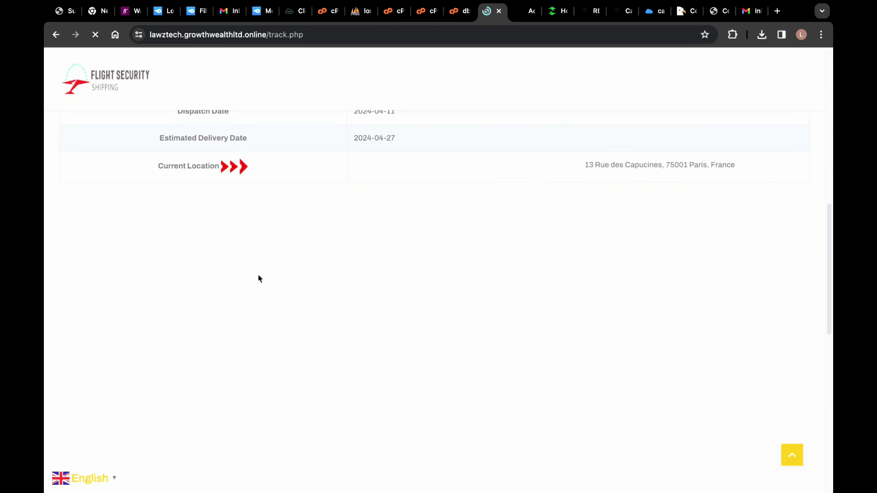
{"action": "scroll", "coordinate": [280, 280], "scroll_direction": "down", "scroll_amount": 2}
{"action": "scroll", "coordinate": [332, 285], "scroll_direction": "up", "scroll_amount": 4}
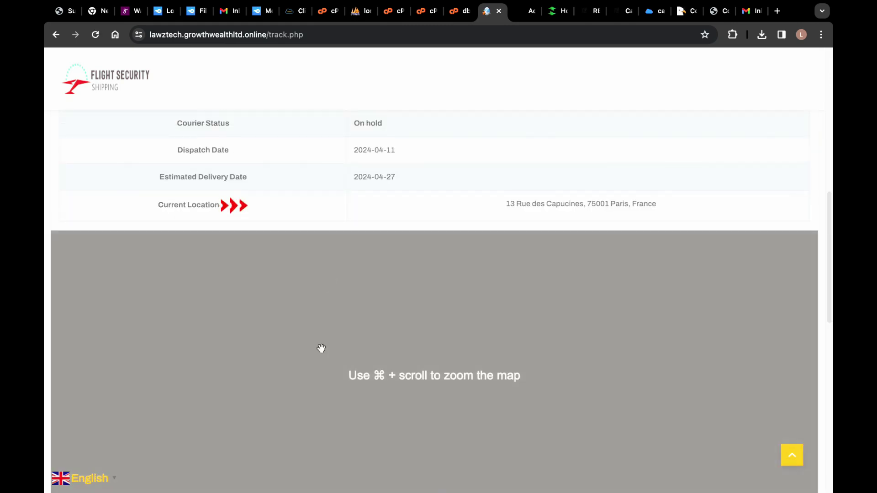
{"action": "scroll", "coordinate": [319, 348], "scroll_direction": "down", "scroll_amount": 7}
{"action": "scroll", "coordinate": [420, 257], "scroll_direction": "up", "scroll_amount": 5}
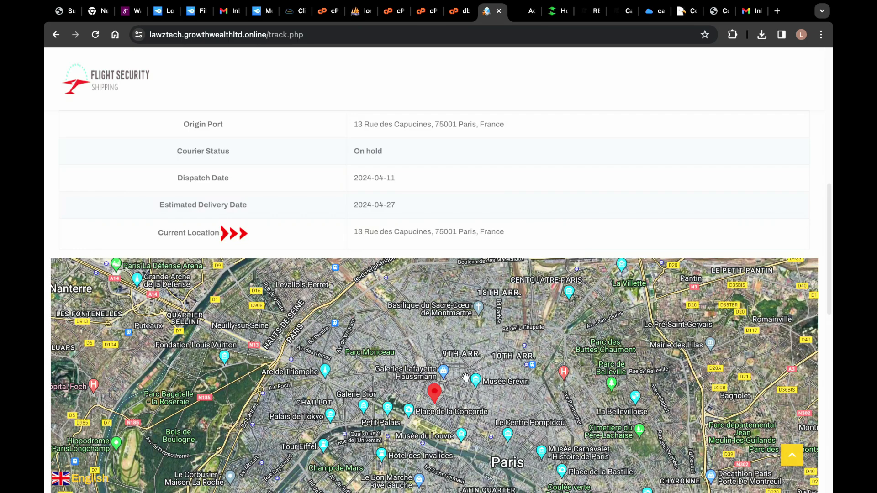
{"action": "scroll", "coordinate": [410, 312], "scroll_direction": "down", "scroll_amount": 3}
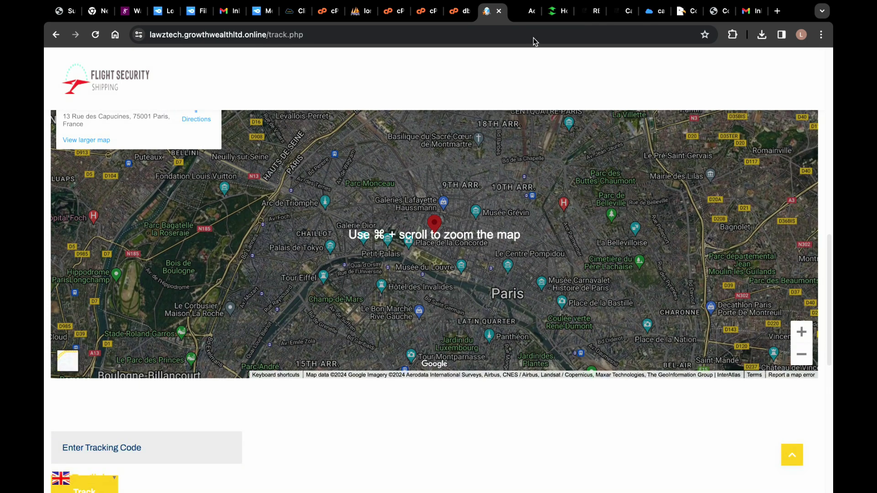
Switch to the hosting account's cPanel dashboard and open its File Manager.
{"action": "left_click", "coordinate": [454, 12]}
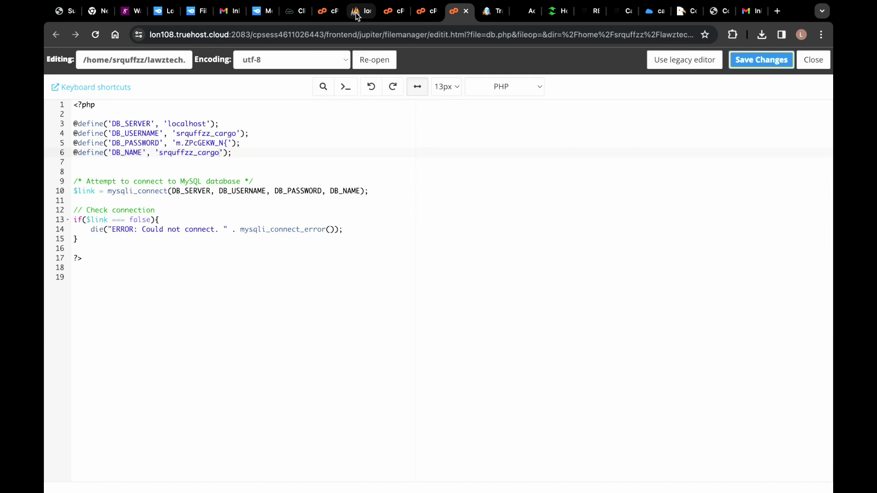
{"action": "left_click", "coordinate": [356, 14]}
{"action": "left_click", "coordinate": [331, 15]}
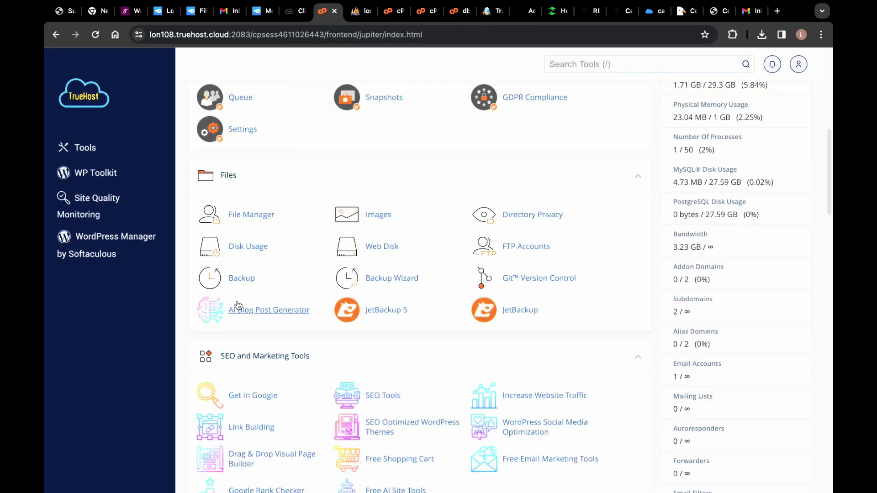
{"action": "scroll", "coordinate": [249, 287], "scroll_direction": "down", "scroll_amount": 5}
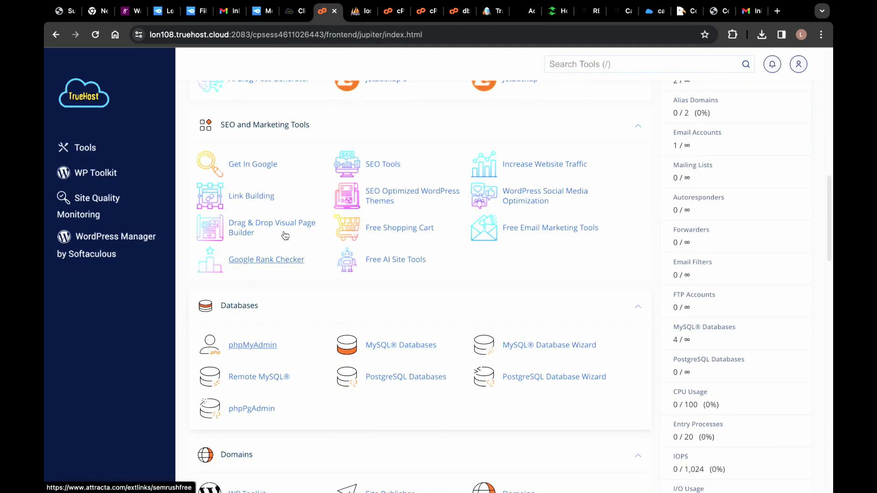
{"action": "scroll", "coordinate": [283, 220], "scroll_direction": "up", "scroll_amount": 8}
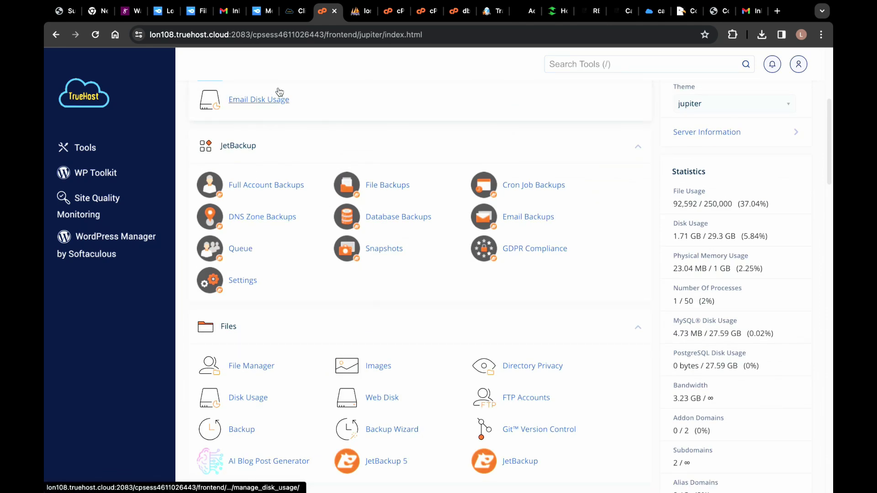
{"action": "scroll", "coordinate": [260, 196], "scroll_direction": "up", "scroll_amount": 5}
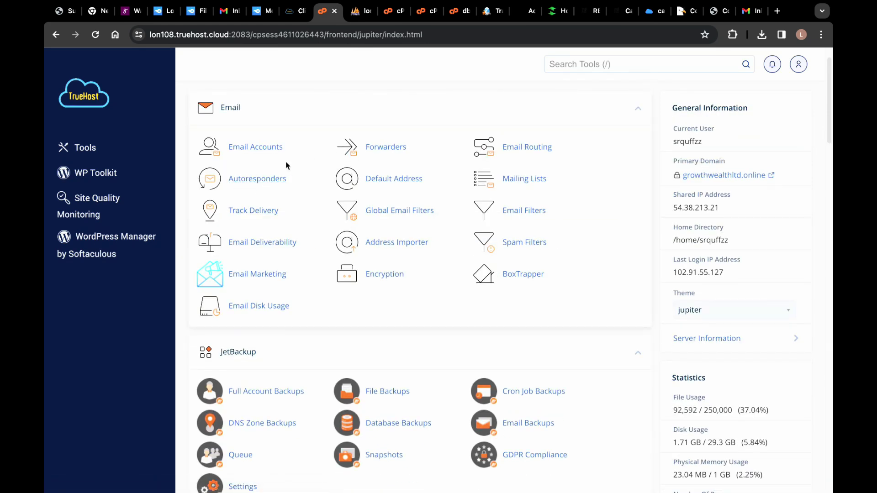
{"action": "scroll", "coordinate": [271, 191], "scroll_direction": "down", "scroll_amount": 4}
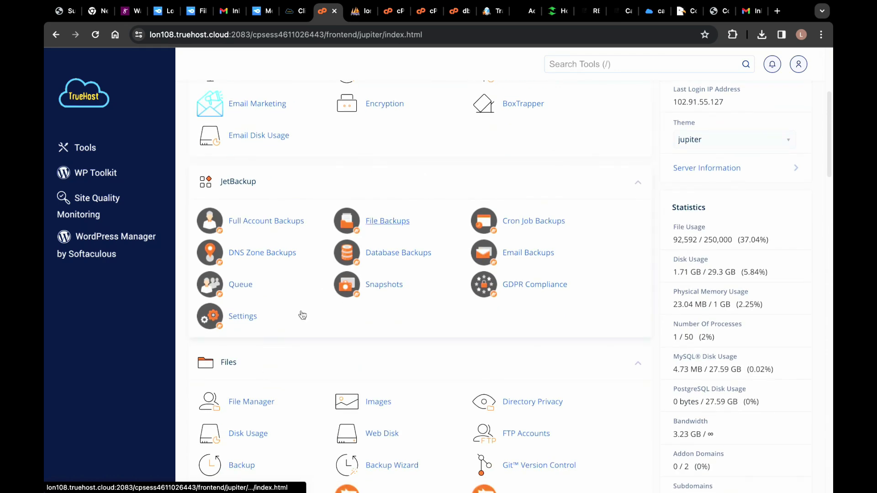
{"action": "left_click", "coordinate": [252, 405]}
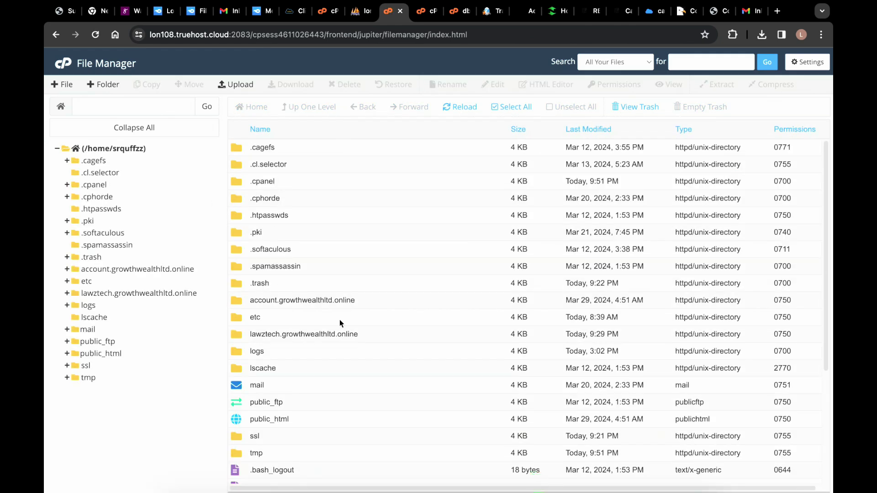
Open the lawztech.growthwealthltd.online folder and move everything in it except FlightShipping.zip to the trash.
{"action": "double_click", "coordinate": [368, 333]}
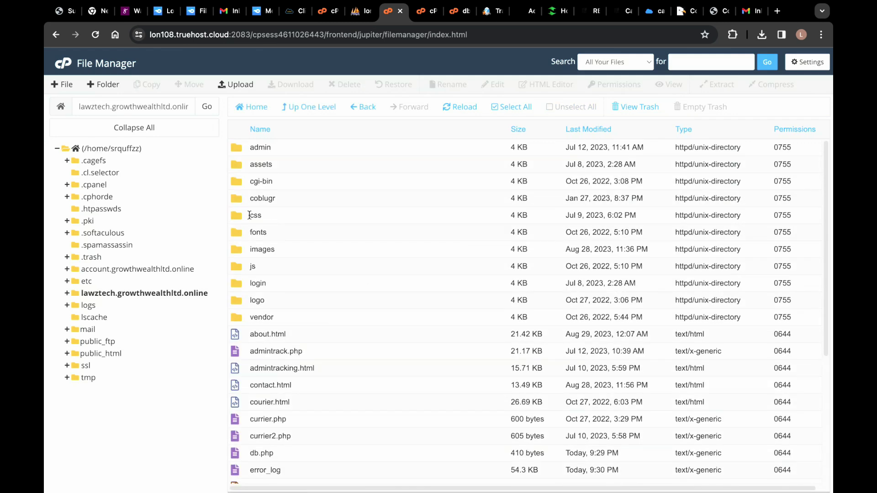
{"action": "scroll", "coordinate": [286, 355], "scroll_direction": "down", "scroll_amount": 4}
{"action": "scroll", "coordinate": [311, 349], "scroll_direction": "up", "scroll_amount": 4}
{"action": "left_click", "coordinate": [496, 108]}
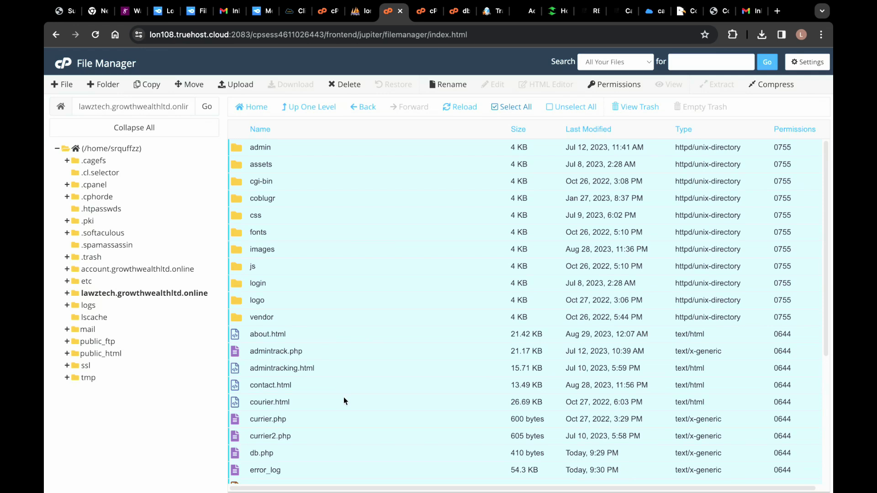
{"action": "scroll", "coordinate": [345, 397], "scroll_direction": "down", "scroll_amount": 2}
{"action": "left_click", "coordinate": [328, 385], "text": "ctrl"}
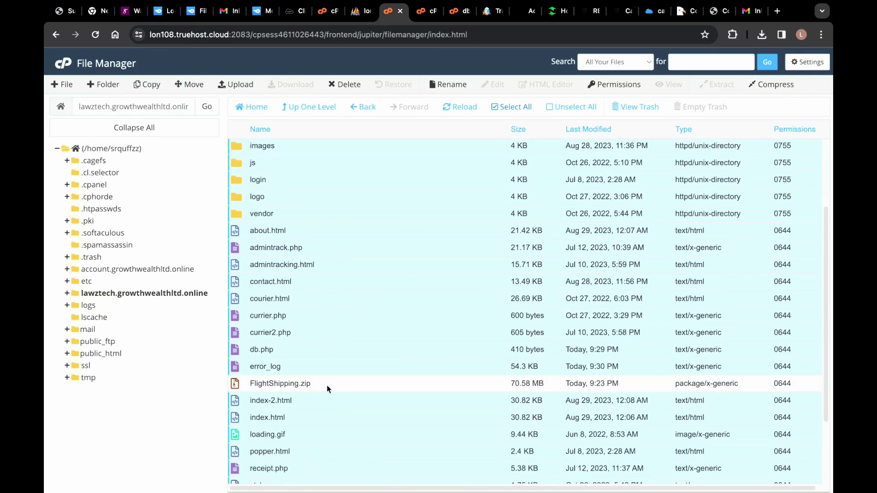
{"action": "scroll", "coordinate": [358, 324], "scroll_direction": "down", "scroll_amount": 2}
{"action": "scroll", "coordinate": [359, 329], "scroll_direction": "down", "scroll_amount": 1}
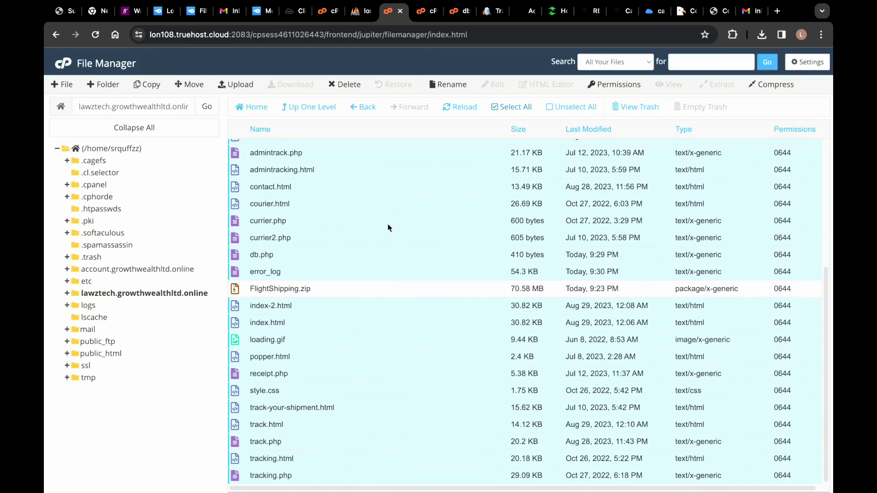
{"action": "right_click", "coordinate": [388, 222]}
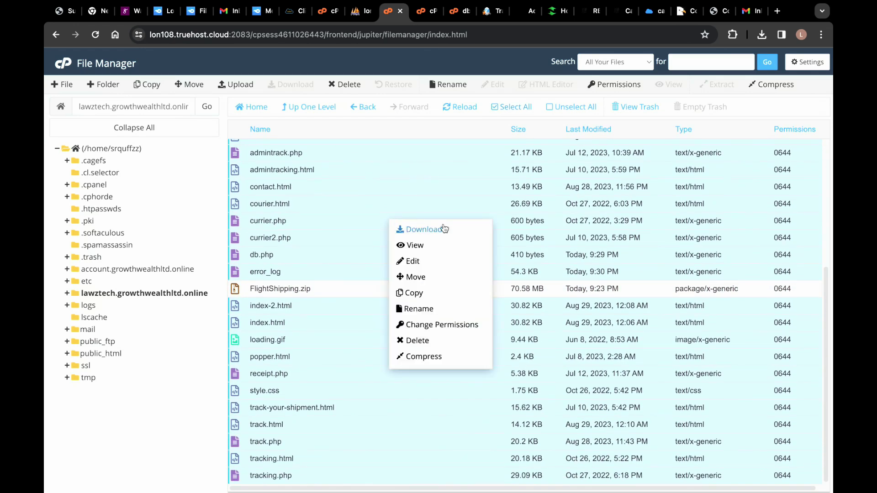
{"action": "left_click", "coordinate": [419, 343]}
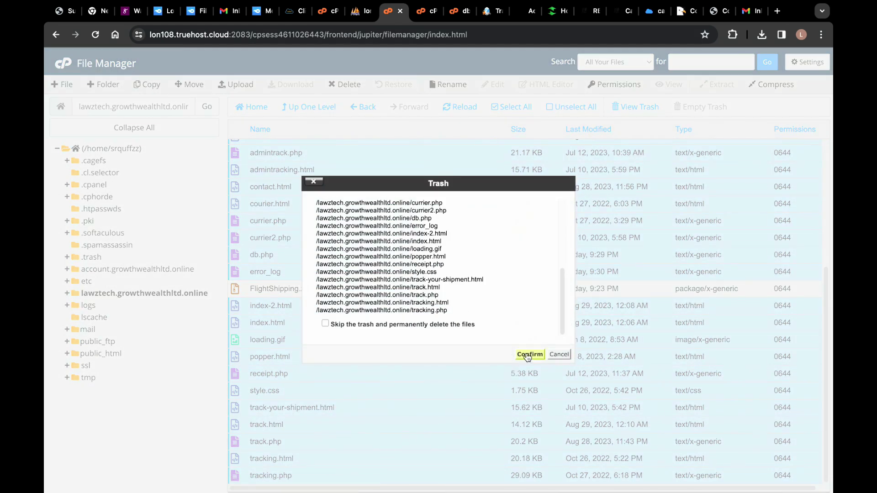
{"action": "left_click", "coordinate": [528, 355]}
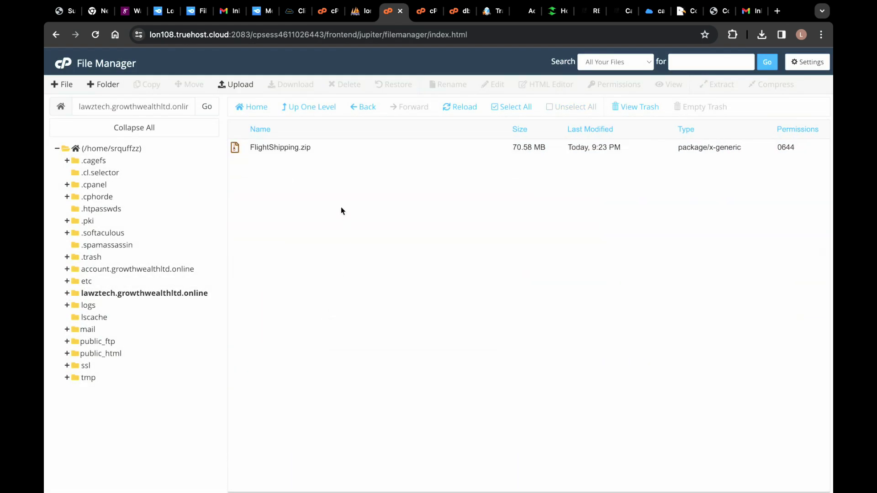
Open the File Manager's trash and empty it completely.
{"action": "left_click", "coordinate": [628, 107]}
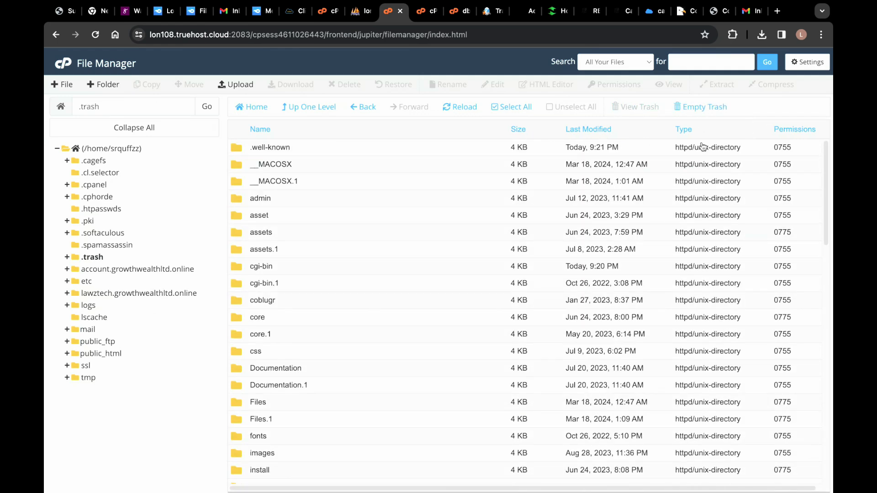
{"action": "scroll", "coordinate": [429, 276], "scroll_direction": "down", "scroll_amount": 15}
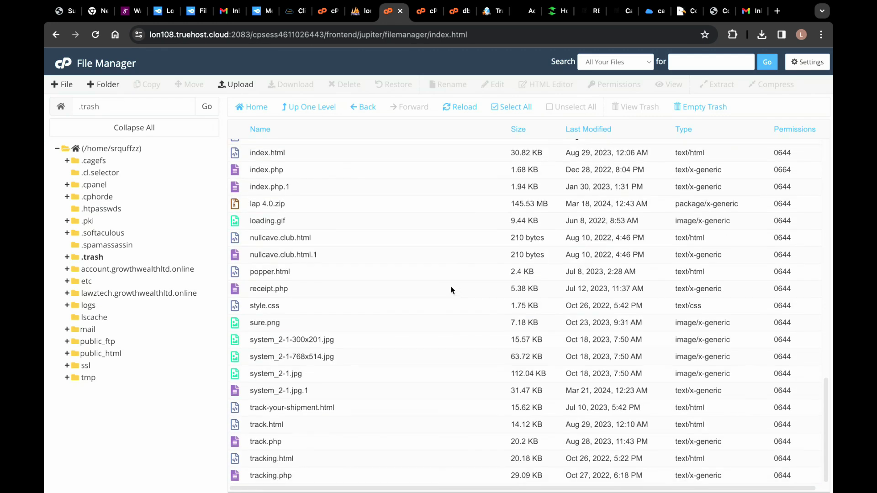
{"action": "left_click", "coordinate": [700, 107]}
{"action": "left_click", "coordinate": [522, 294]}
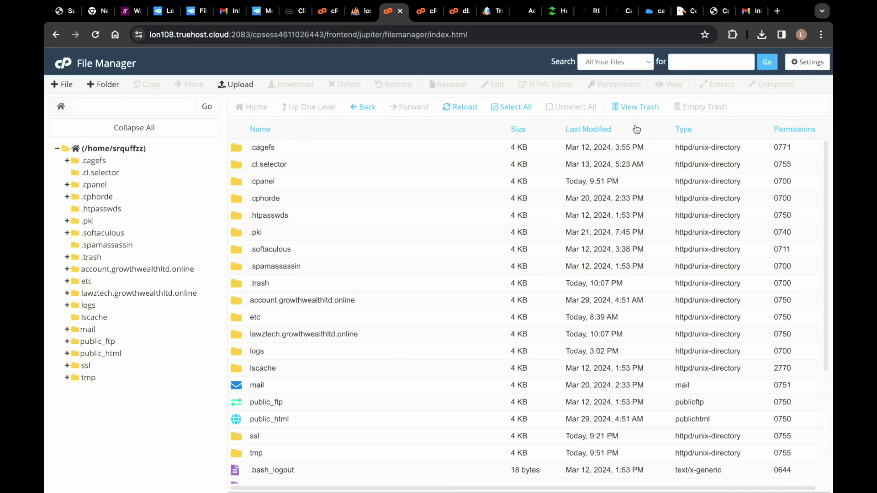
Check the trash contents once more and reopen the lawztech.growthwealthltd.online folder.
{"action": "left_click", "coordinate": [637, 108]}
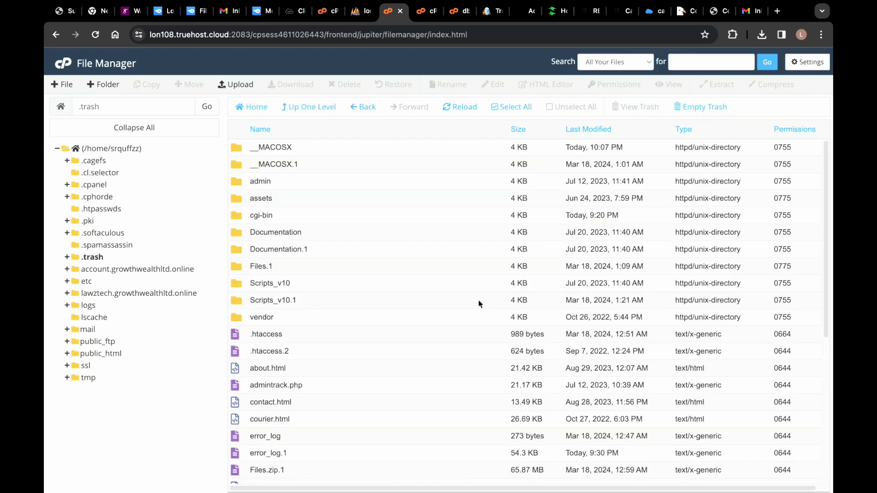
{"action": "scroll", "coordinate": [478, 301], "scroll_direction": "down", "scroll_amount": 5}
{"action": "scroll", "coordinate": [511, 304], "scroll_direction": "up", "scroll_amount": 5}
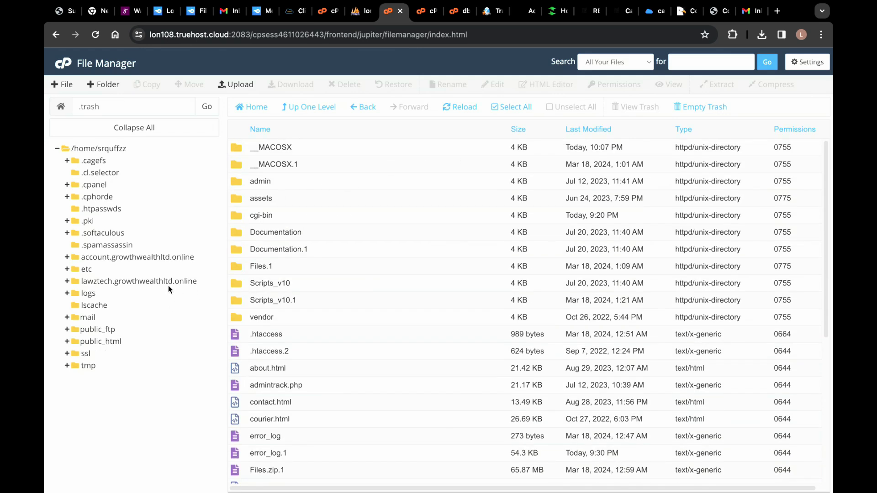
{"action": "left_click", "coordinate": [160, 281]}
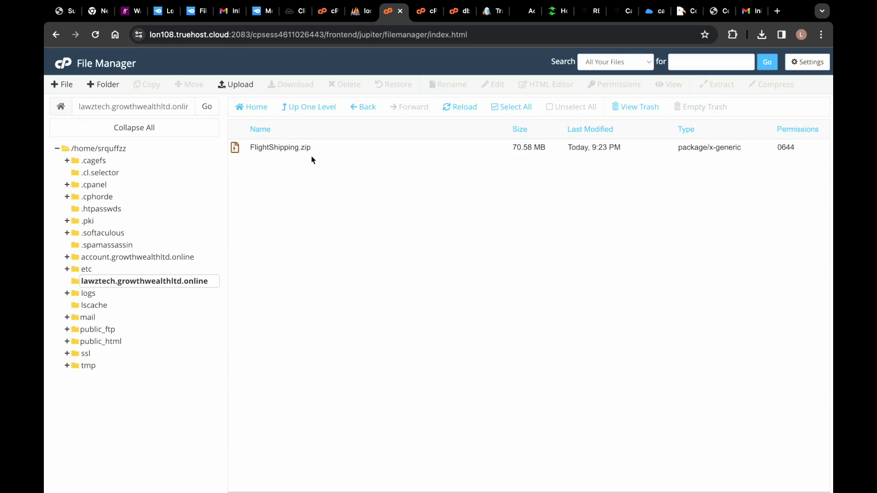
{"action": "left_click", "coordinate": [235, 85]}
{"action": "left_click", "coordinate": [438, 240]}
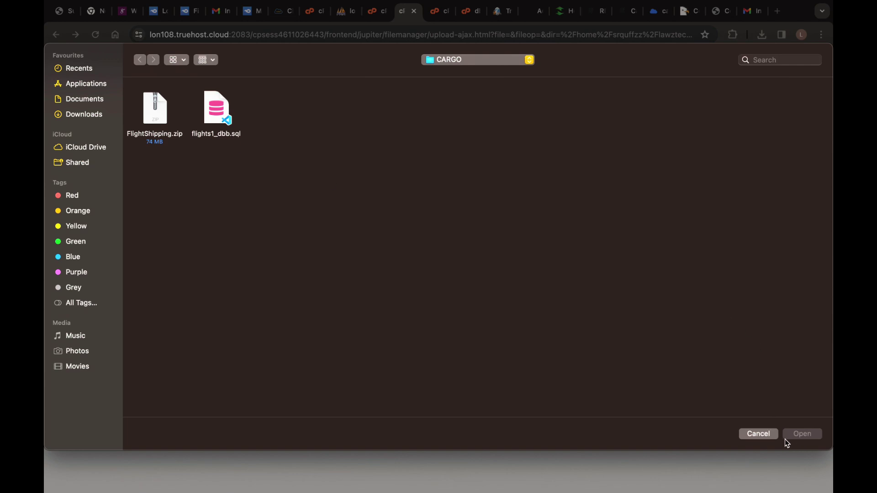
{"action": "left_click", "coordinate": [759, 434]}
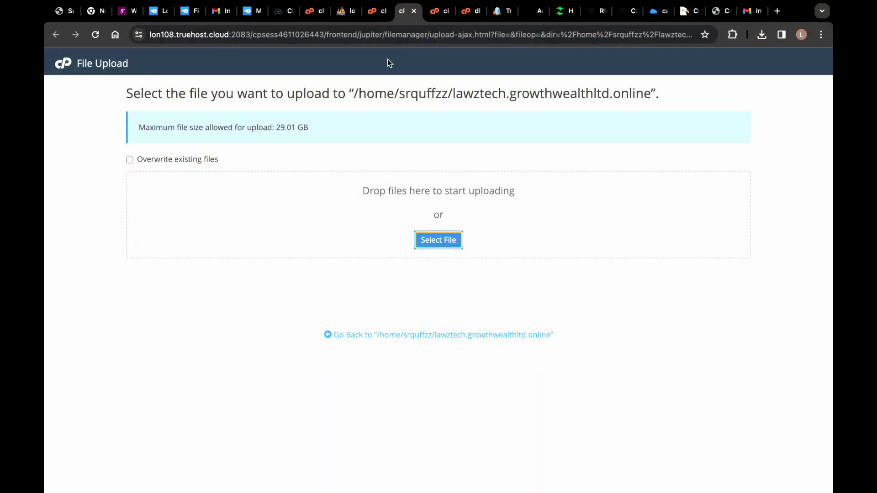
{"action": "left_click", "coordinate": [377, 11]}
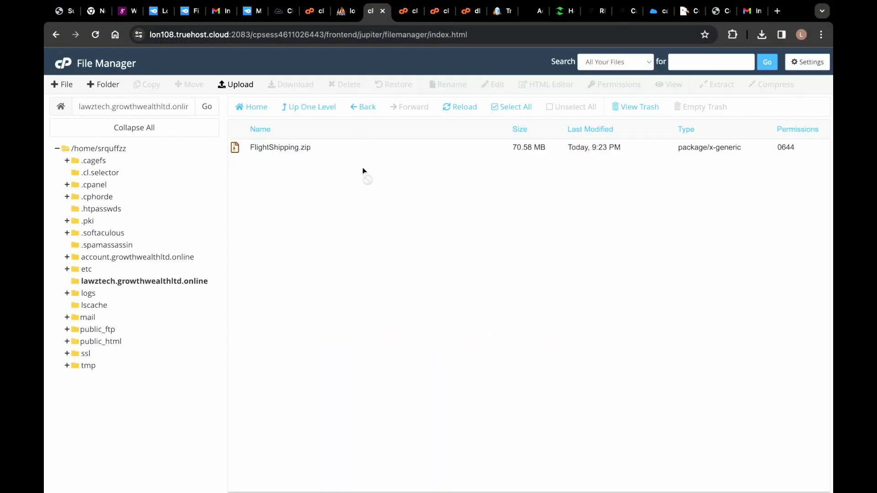
Extract FlightShipping.zip into the lawztech.growthwealthltd.online folder and look over the extracted files.
{"action": "left_click", "coordinate": [335, 148]}
{"action": "right_click", "coordinate": [336, 148]}
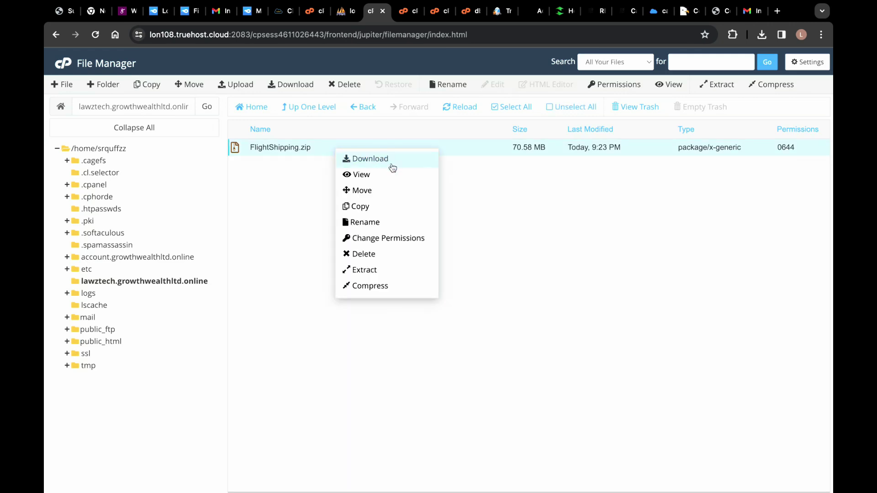
{"action": "left_click", "coordinate": [377, 271]}
{"action": "left_click", "coordinate": [519, 328]}
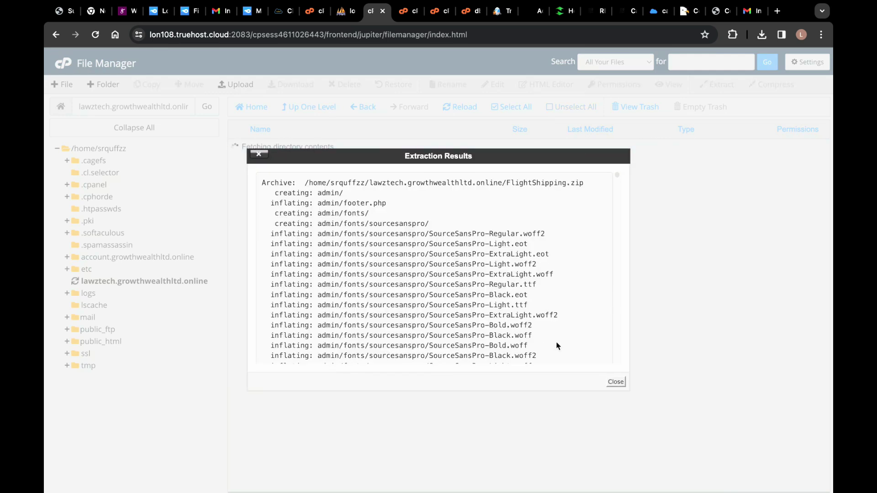
{"action": "left_click", "coordinate": [615, 382]}
{"action": "scroll", "coordinate": [314, 284], "scroll_direction": "down", "scroll_amount": 4}
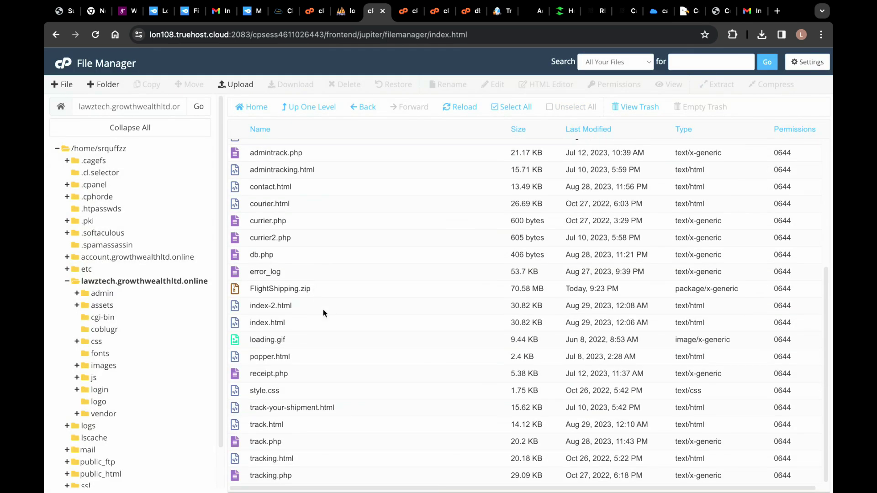
{"action": "scroll", "coordinate": [323, 307], "scroll_direction": "up", "scroll_amount": 4}
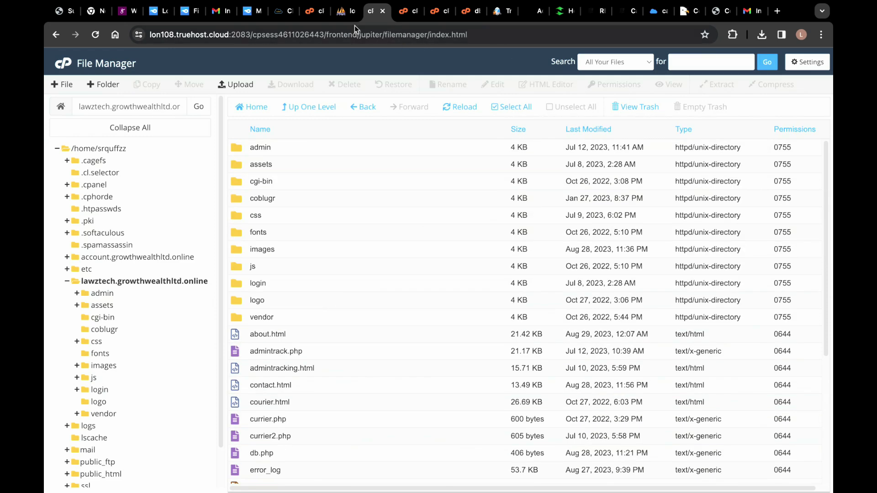
Permanently delete the MySQL user srquffzz_cargo and go back to the MySQL Databases overview.
{"action": "left_click", "coordinate": [340, 14]}
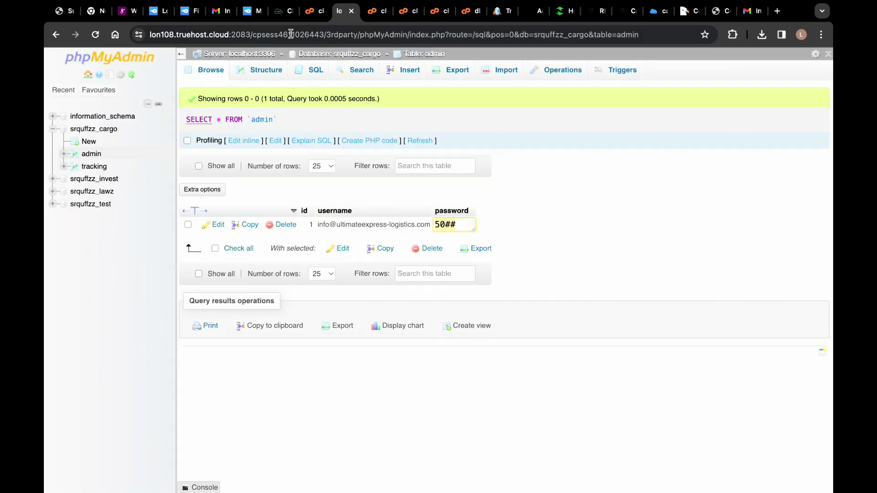
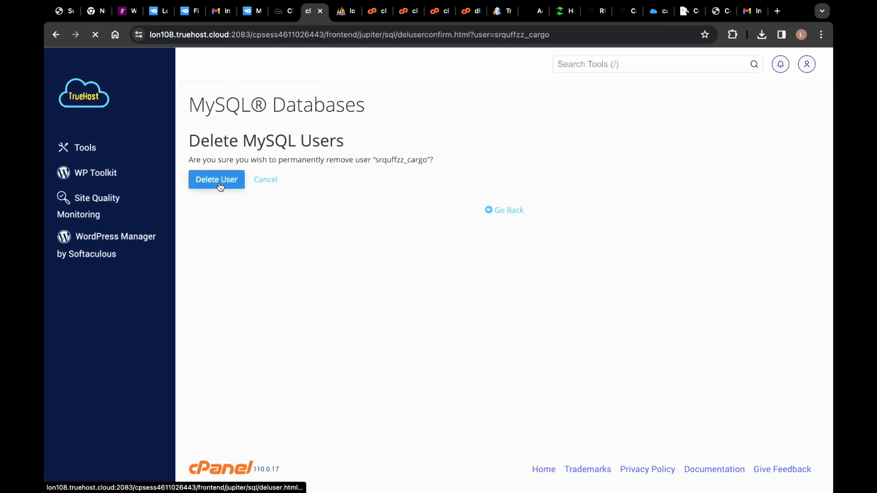
{"action": "left_click", "coordinate": [220, 184]}
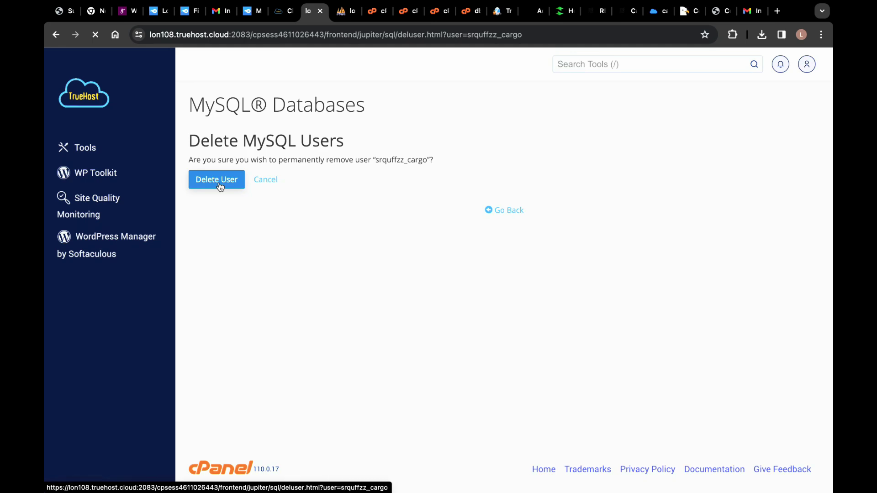
{"action": "left_click", "coordinate": [505, 204]}
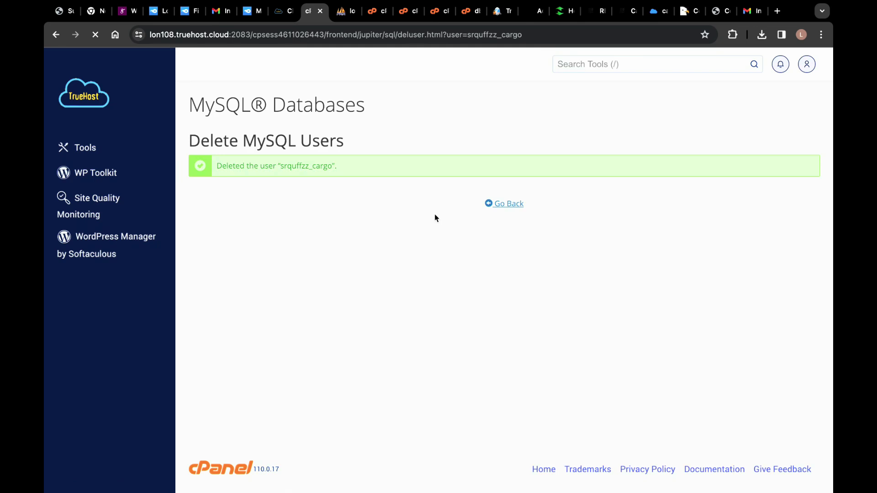
Try to create a new MySQL database with the name test after the account prefix.
{"action": "scroll", "coordinate": [358, 302], "scroll_direction": "down", "scroll_amount": 7}
{"action": "scroll", "coordinate": [347, 283], "scroll_direction": "up", "scroll_amount": 7}
{"action": "left_click", "coordinate": [265, 233]}
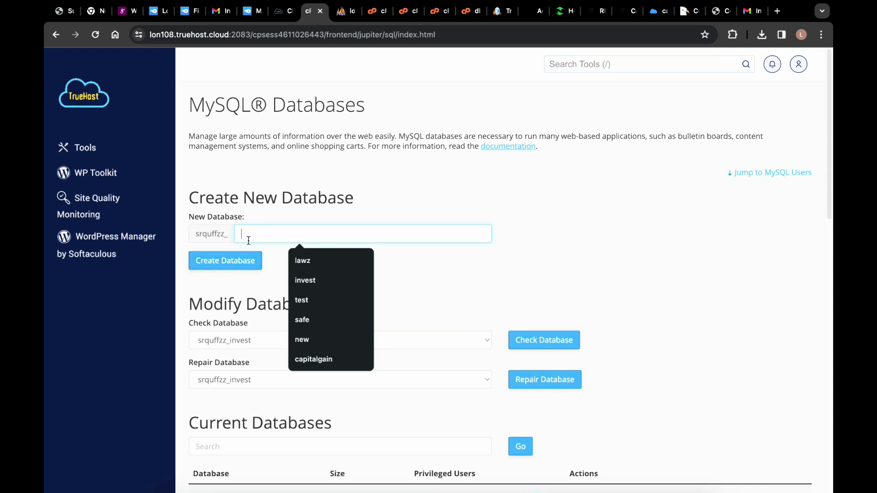
{"action": "type", "text": "test"}
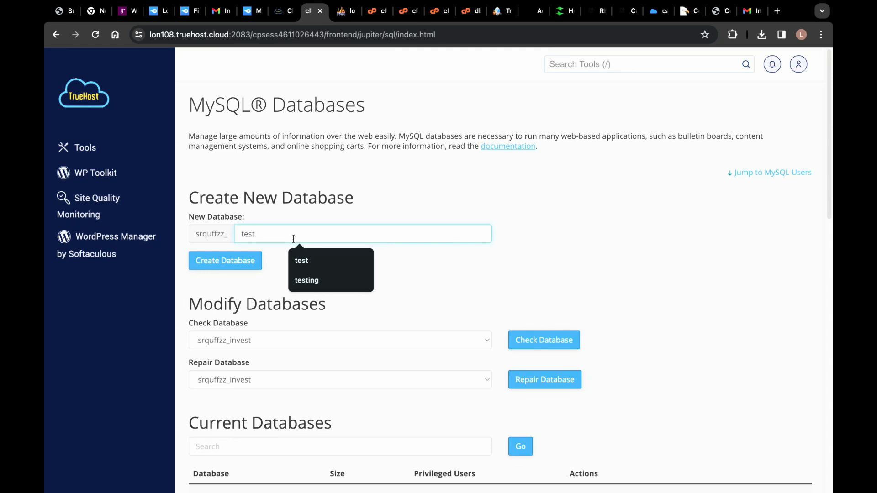
{"action": "left_click", "coordinate": [239, 267]}
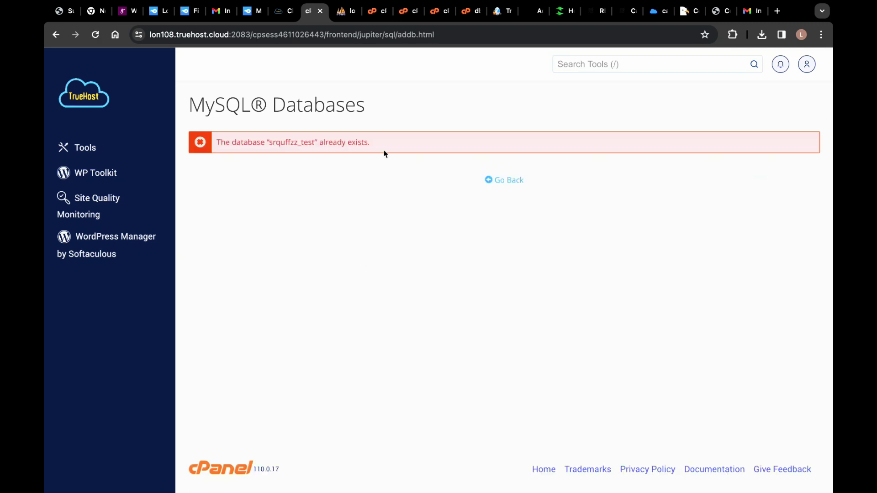
{"action": "left_click", "coordinate": [501, 182]}
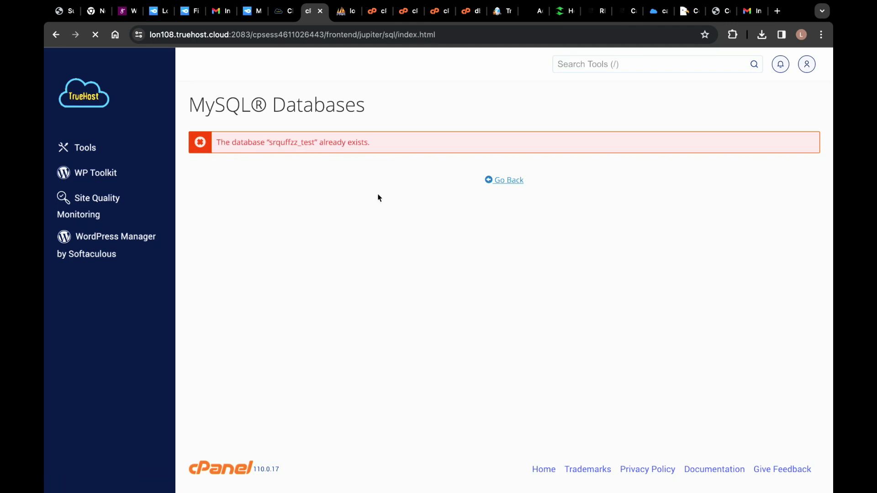
Create a new MySQL database with the name cargo after the account prefix and return to the database overview.
{"action": "left_click", "coordinate": [268, 236]}
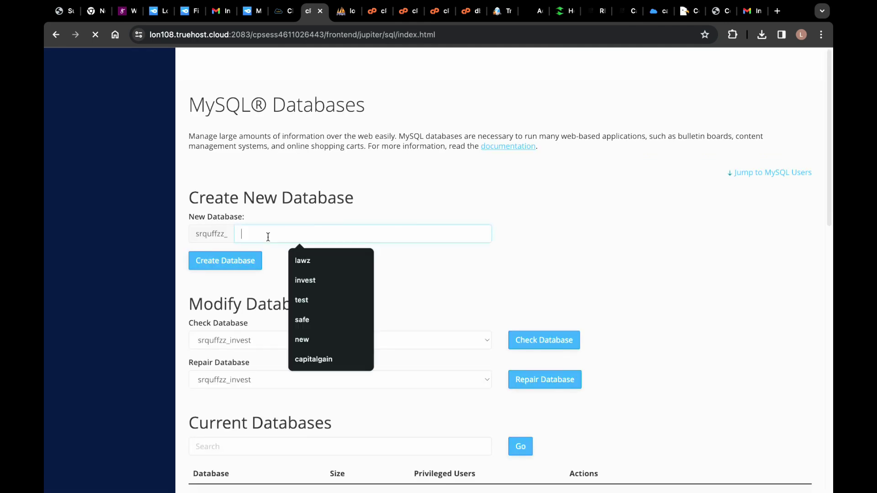
{"action": "type", "text": "cargo"}
{"action": "left_click", "coordinate": [235, 265]}
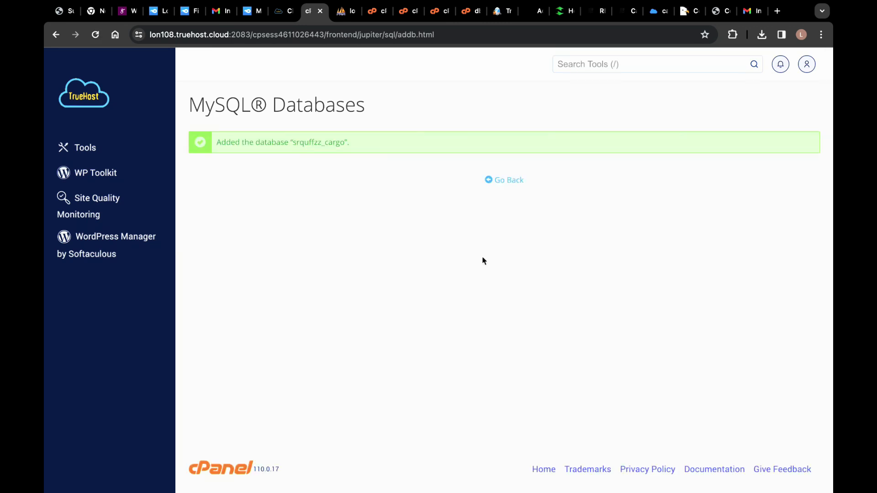
{"action": "left_click", "coordinate": [516, 185]}
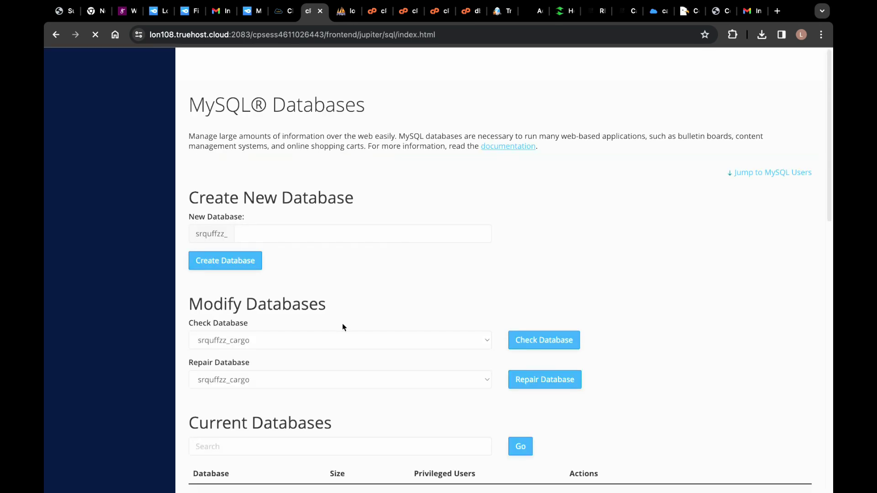
Enter cargo after the account prefix as the username in the form for adding a new MySQL user.
{"action": "scroll", "coordinate": [342, 323], "scroll_direction": "down", "scroll_amount": 4}
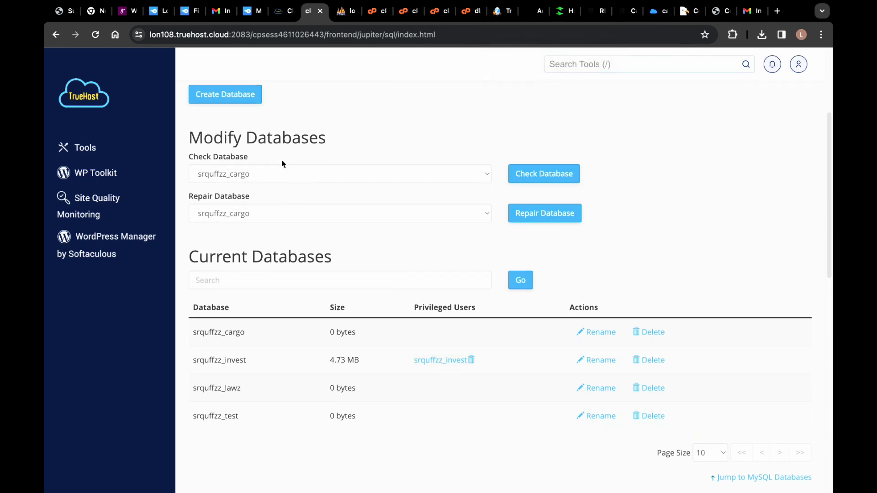
{"action": "scroll", "coordinate": [317, 278], "scroll_direction": "down", "scroll_amount": 5}
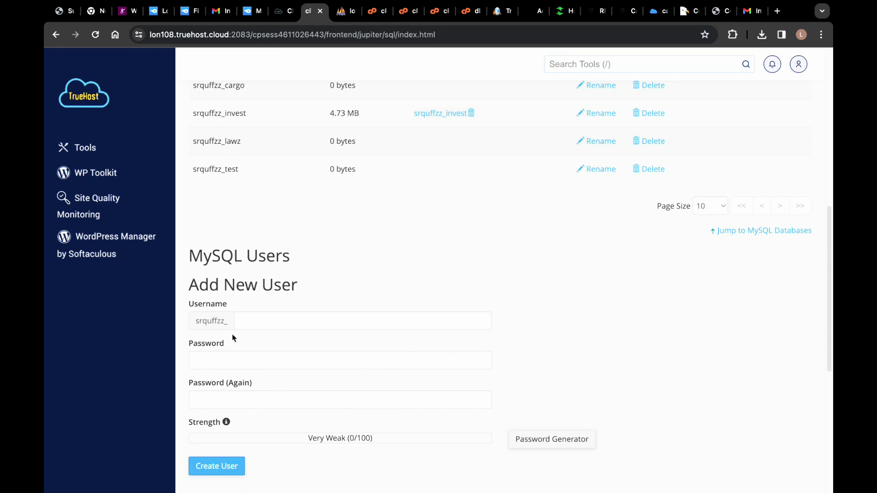
{"action": "left_click", "coordinate": [243, 324]}
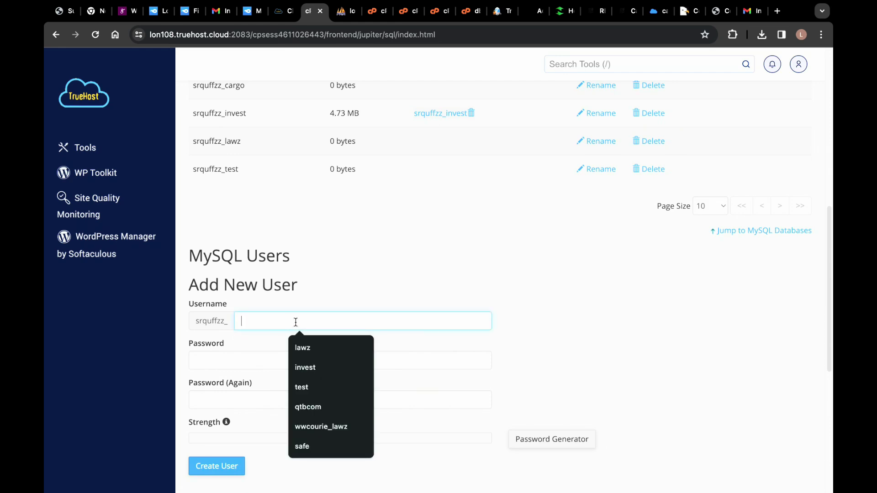
{"action": "type", "text": "cargo"}
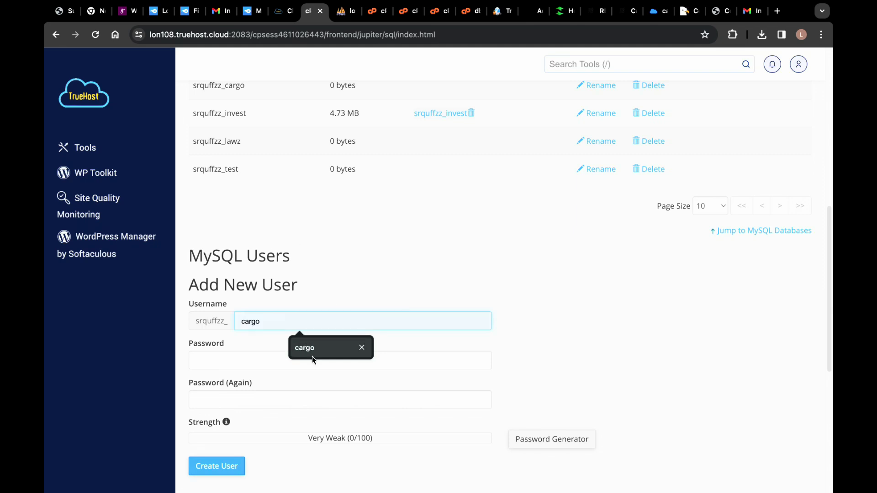
{"action": "left_click", "coordinate": [311, 356]}
{"action": "left_click", "coordinate": [286, 356]}
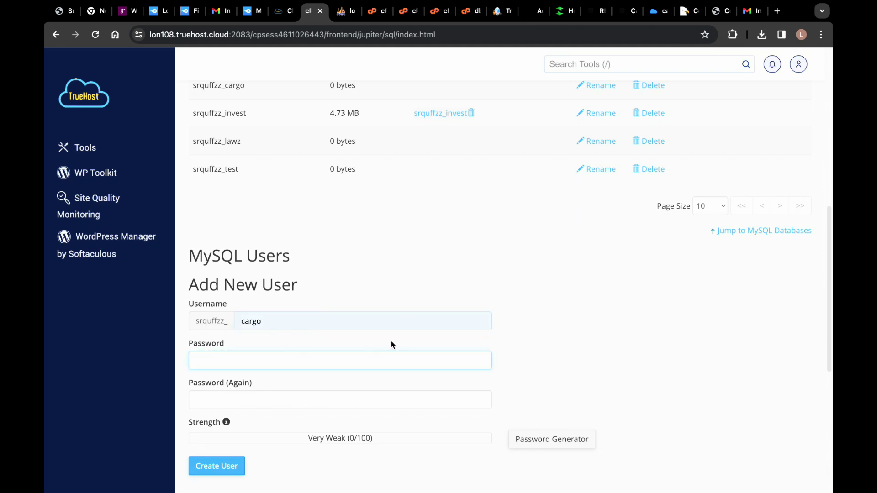
Generate and copy a password, apply it to both password fields, and create the MySQL user.
{"action": "left_click", "coordinate": [539, 441]}
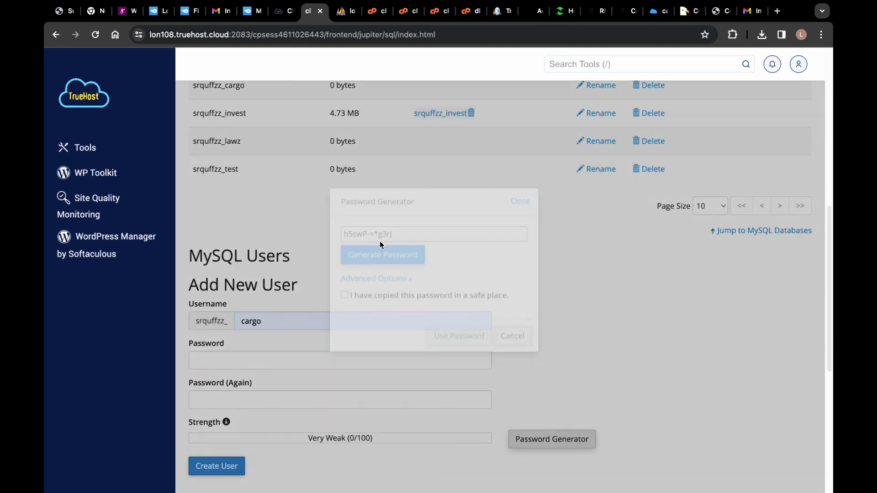
{"action": "left_click_drag", "start_coordinate": [417, 235], "coordinate": [328, 234]}
{"action": "right_click", "coordinate": [363, 232]}
{"action": "left_click", "coordinate": [387, 276]}
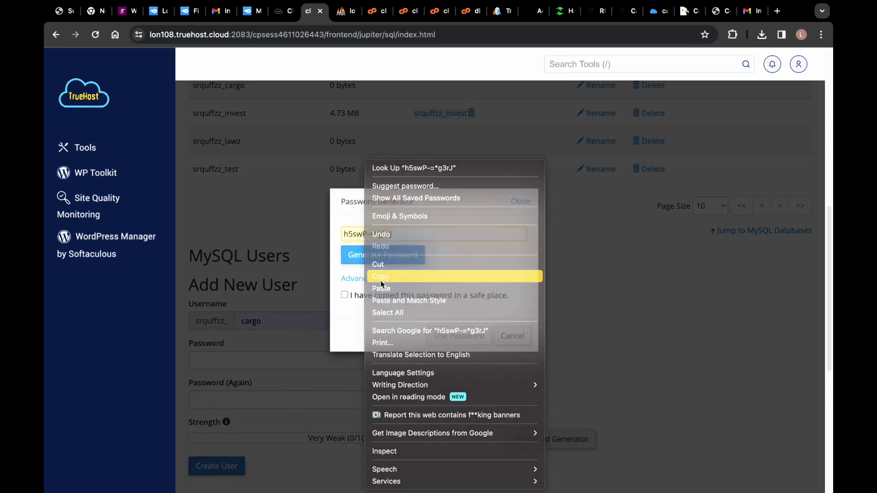
{"action": "left_click", "coordinate": [344, 294]}
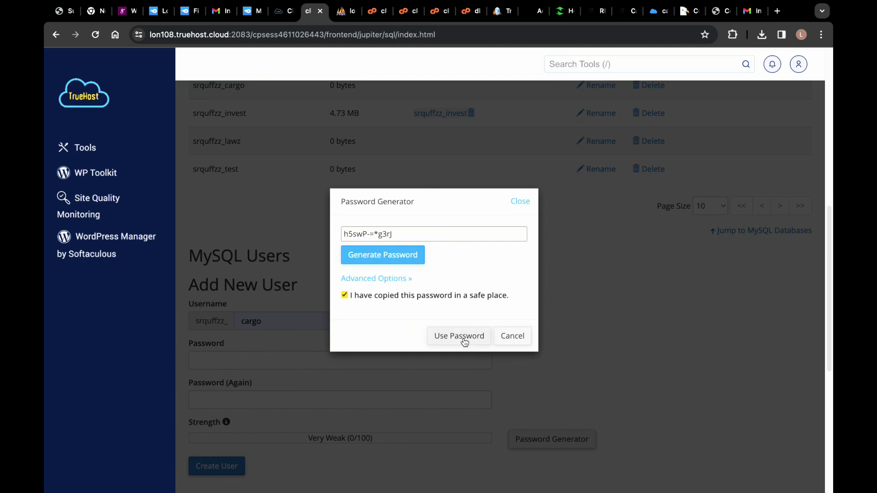
{"action": "left_click", "coordinate": [464, 340]}
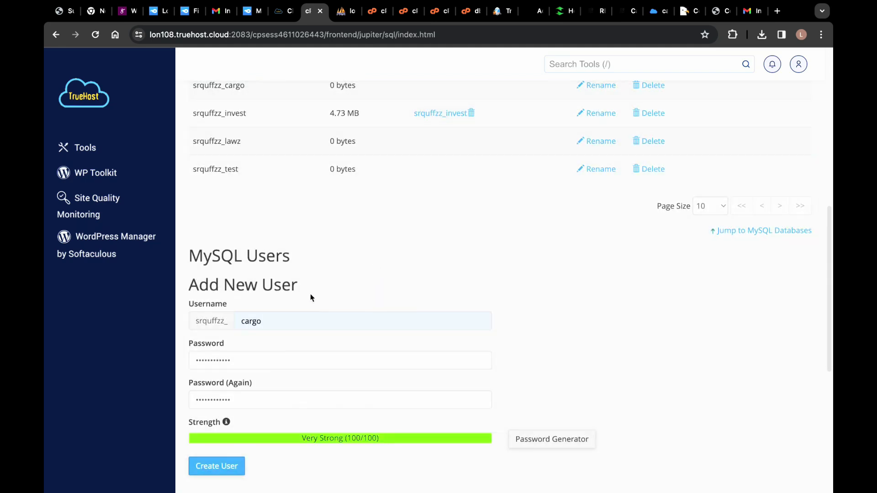
{"action": "left_click", "coordinate": [218, 466]}
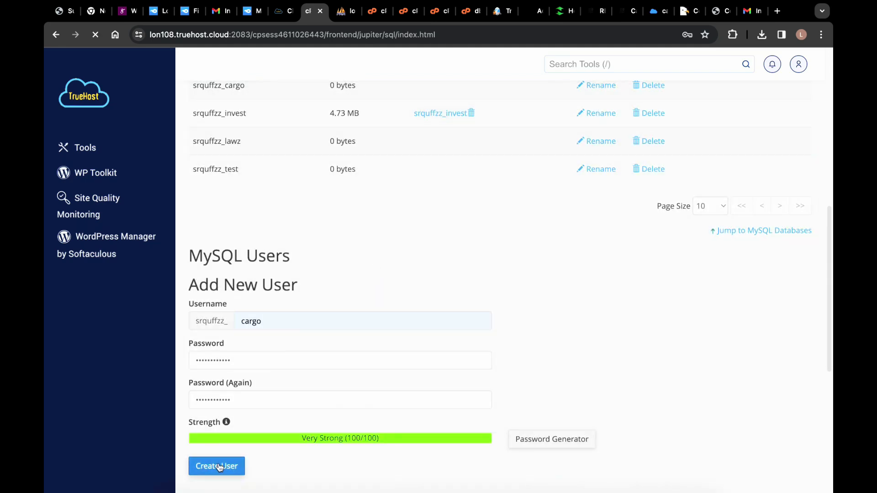
{"action": "scroll", "coordinate": [269, 438], "scroll_direction": "down", "scroll_amount": 3}
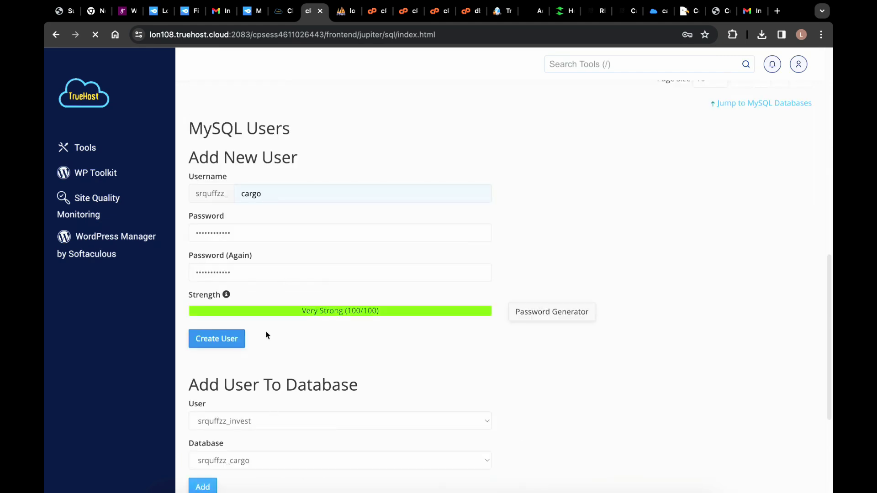
Open db.php from the lawztech.growthwealthltd.online folder in the File Manager's code editor.
{"action": "left_click", "coordinate": [375, 13]}
{"action": "scroll", "coordinate": [299, 269], "scroll_direction": "down", "scroll_amount": 5}
{"action": "scroll", "coordinate": [292, 318], "scroll_direction": "up", "scroll_amount": 5}
{"action": "scroll", "coordinate": [264, 219], "scroll_direction": "down", "scroll_amount": 1}
{"action": "scroll", "coordinate": [264, 218], "scroll_direction": "down", "scroll_amount": 4}
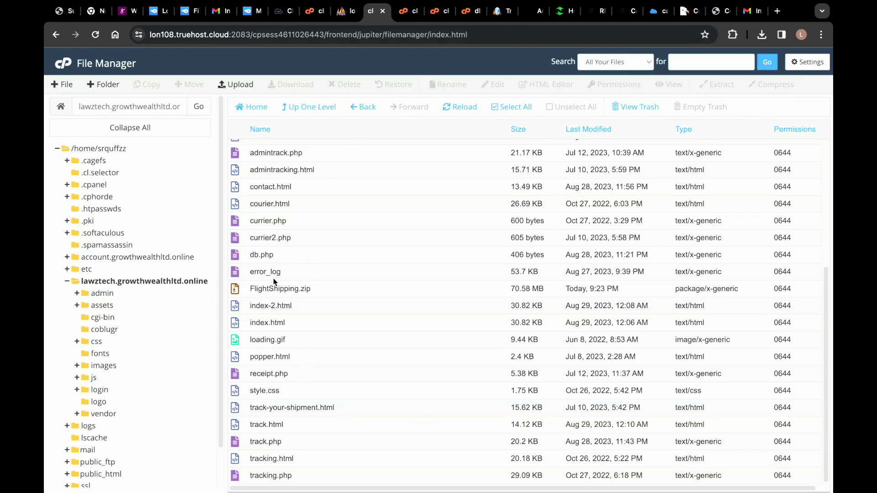
{"action": "scroll", "coordinate": [245, 326], "scroll_direction": "up", "scroll_amount": 5}
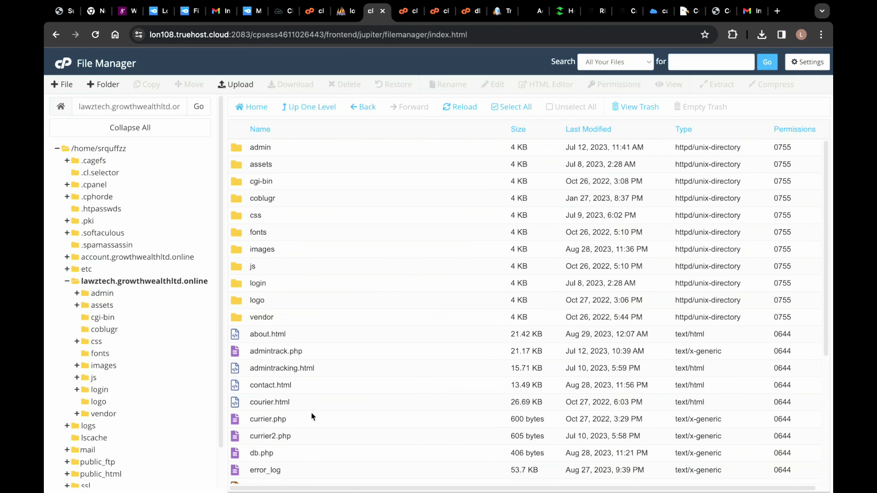
{"action": "scroll", "coordinate": [292, 402], "scroll_direction": "down", "scroll_amount": 3}
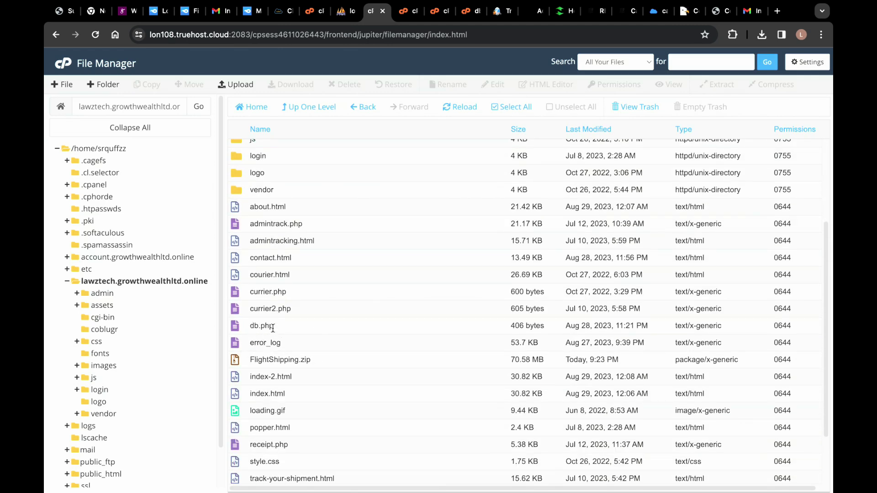
{"action": "left_click", "coordinate": [301, 324]}
{"action": "right_click", "coordinate": [301, 324]}
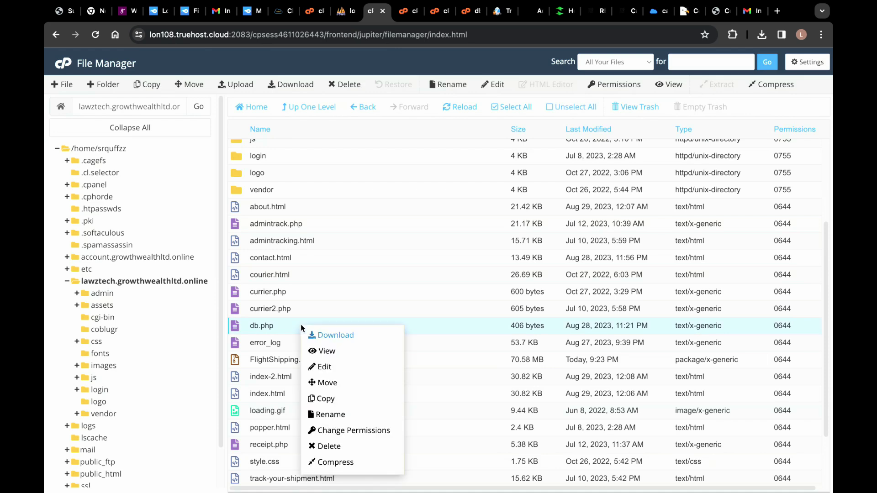
{"action": "left_click", "coordinate": [344, 370]}
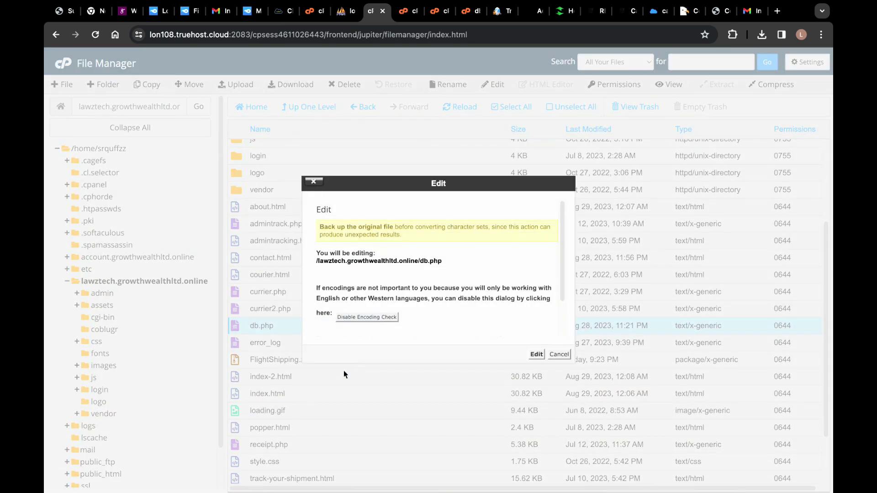
{"action": "left_click", "coordinate": [537, 355]}
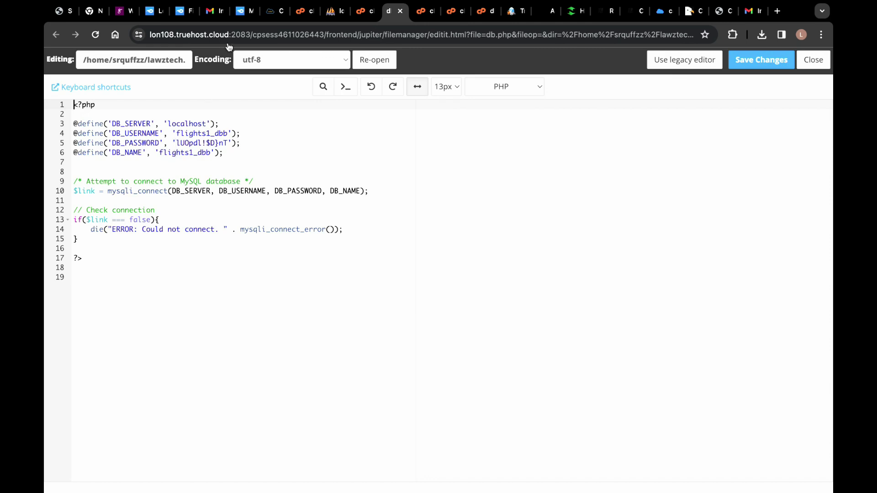
Replace the DB_PASSWORD value in db.php with the copied database user password.
{"action": "left_click", "coordinate": [302, 11]}
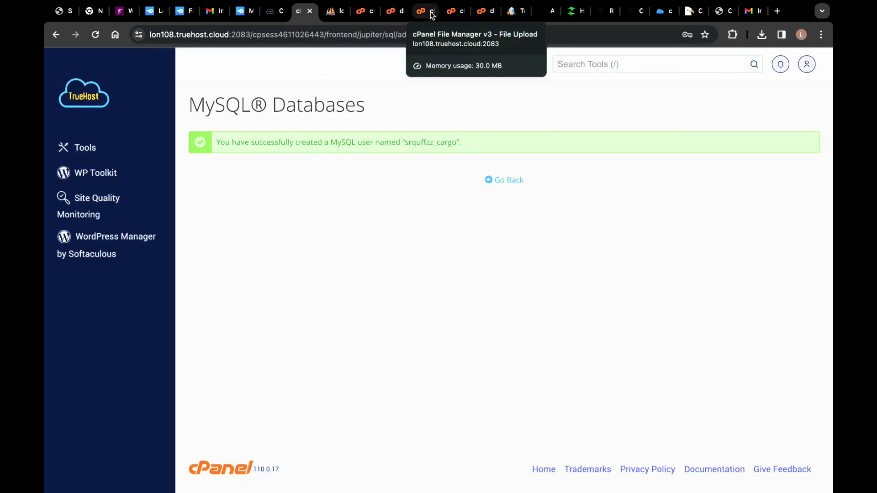
{"action": "left_click", "coordinate": [391, 15]}
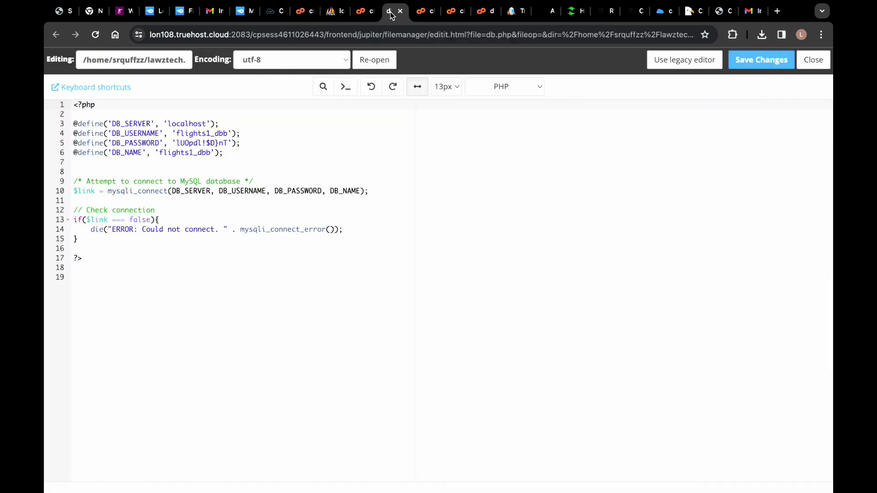
{"action": "left_click_drag", "start_coordinate": [175, 143], "coordinate": [229, 142]}
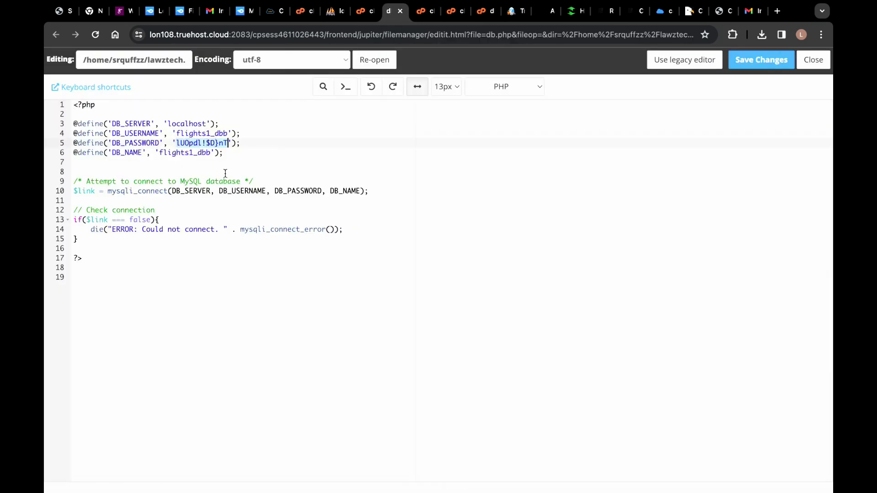
{"action": "key", "text": "super+v"}
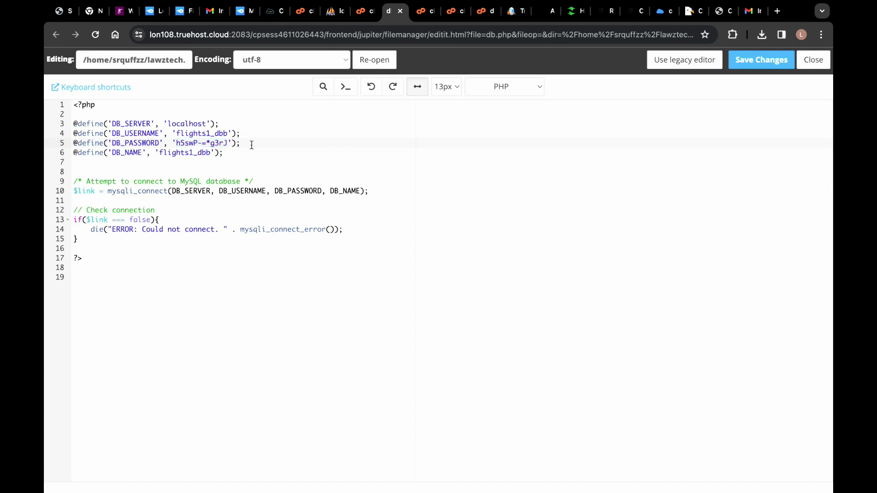
{"action": "left_click", "coordinate": [297, 10]}
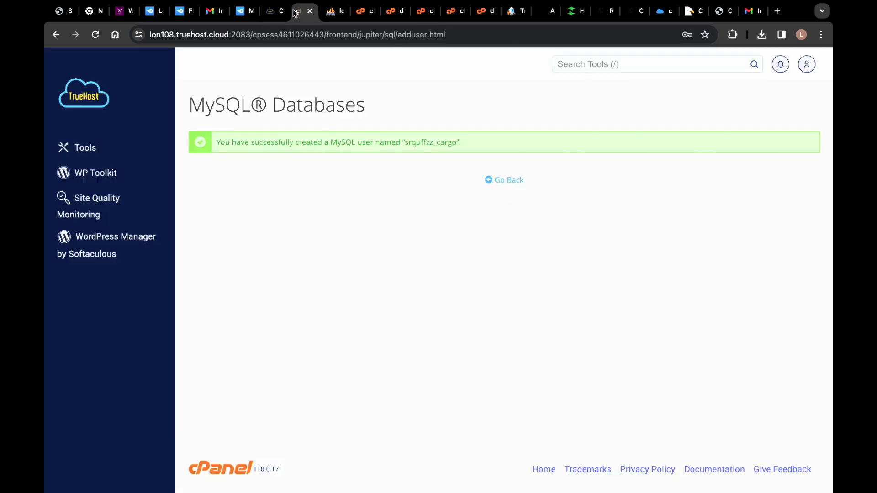
{"action": "left_click_drag", "start_coordinate": [405, 144], "coordinate": [456, 143]}
{"action": "right_click", "coordinate": [439, 144]}
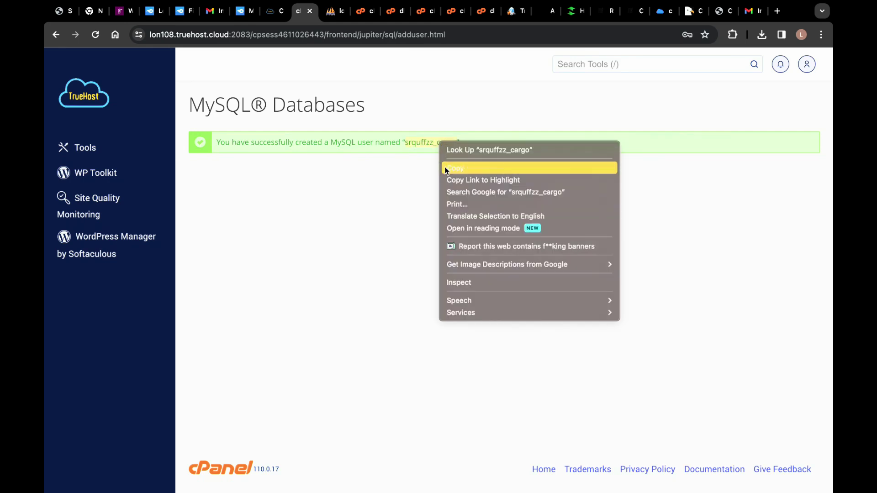
{"action": "left_click", "coordinate": [445, 167]}
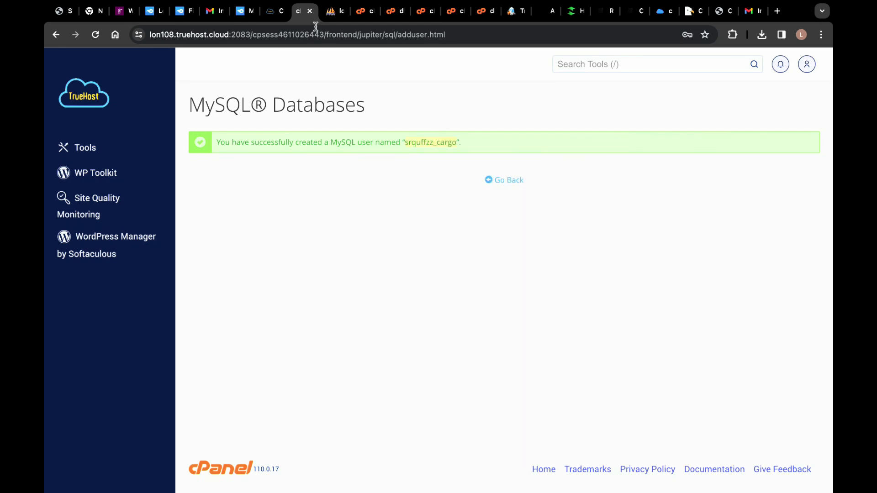
{"action": "left_click", "coordinate": [391, 12]}
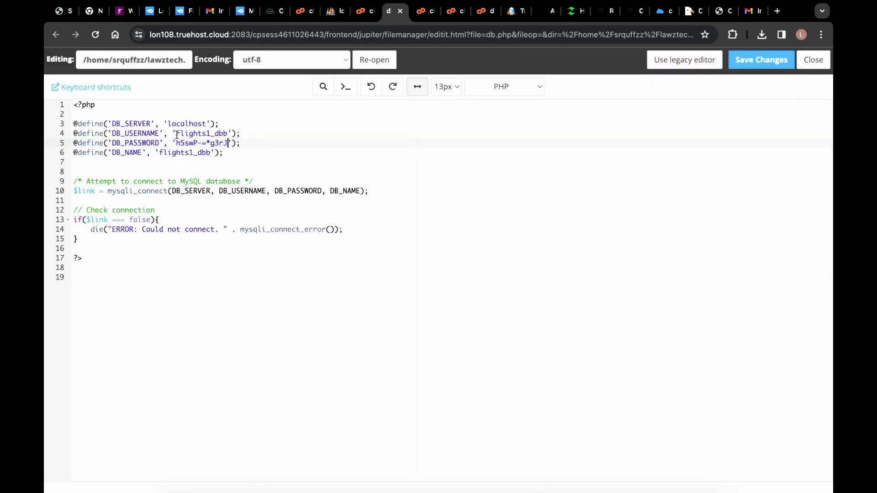
{"action": "left_click_drag", "start_coordinate": [176, 134], "coordinate": [228, 133]}
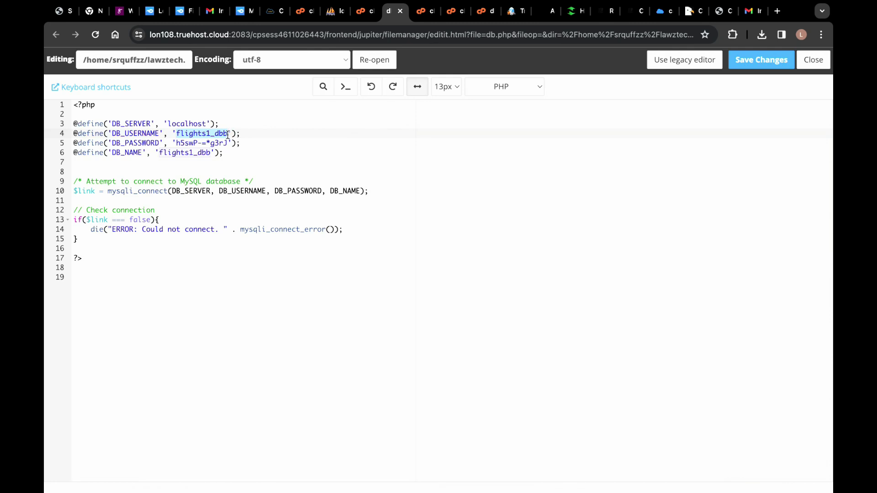
{"action": "key", "text": "ctrl+v"}
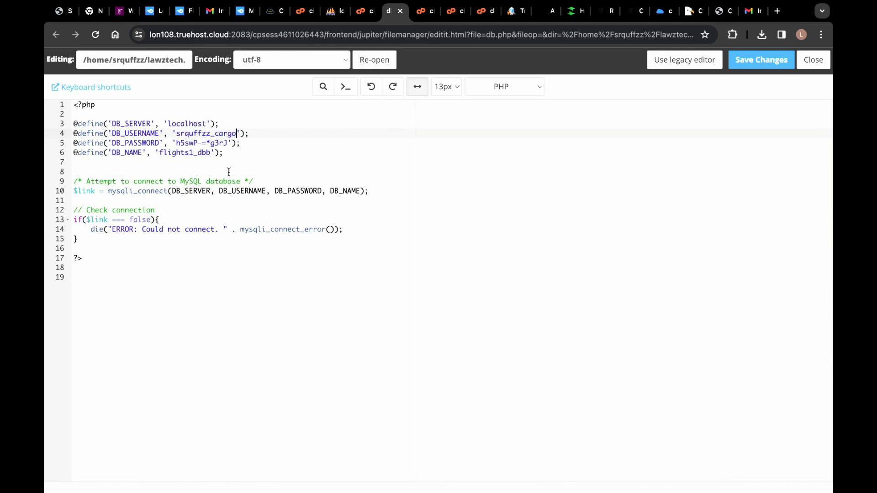
Set the DB_NAME value in db.php to srquffzz_cargo and save the file.
{"action": "left_click_drag", "start_coordinate": [159, 152], "coordinate": [212, 154]}
{"action": "key", "text": "ctrl+v"}
{"action": "left_click", "coordinate": [761, 66]}
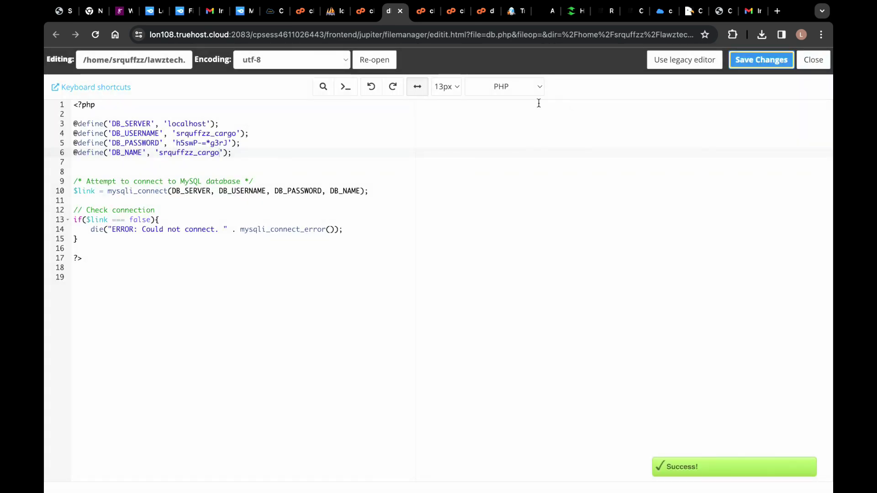
Return to the MySQL Databases overview and add the user srquffzz_cargo to the database srquffzz_cargo.
{"action": "left_click", "coordinate": [360, 13]}
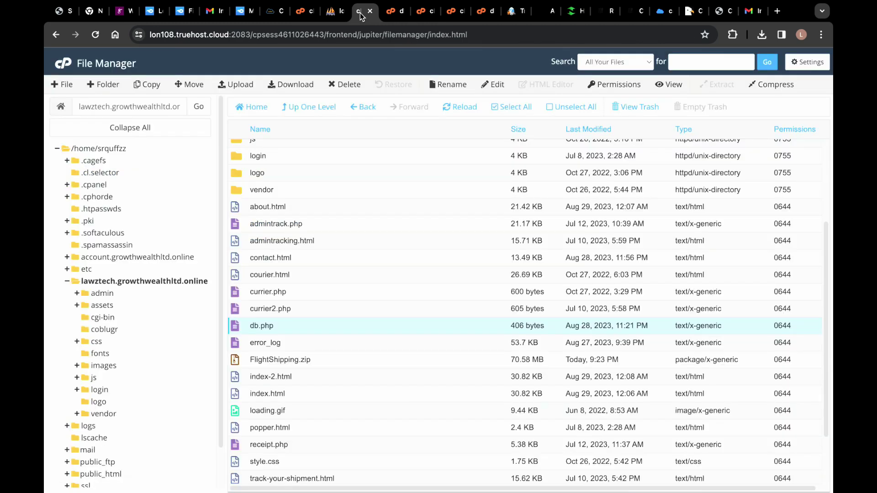
{"action": "left_click", "coordinate": [326, 15]}
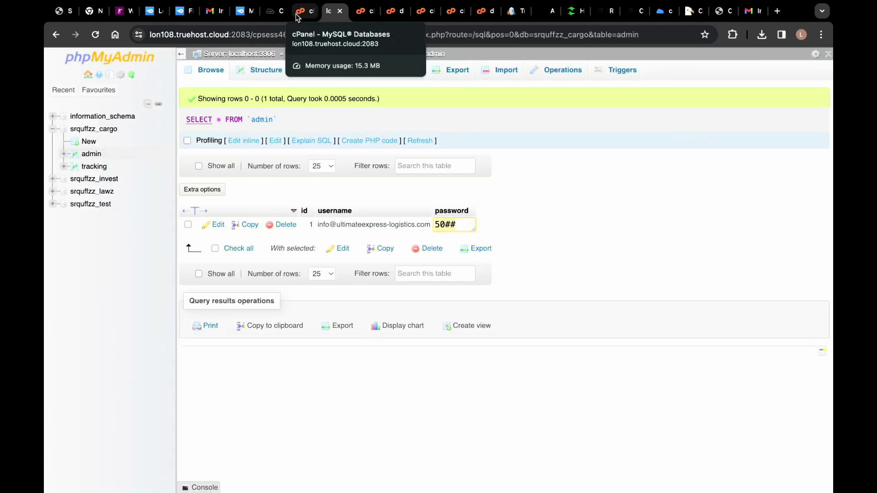
{"action": "left_click", "coordinate": [295, 14]}
{"action": "left_click", "coordinate": [499, 180]}
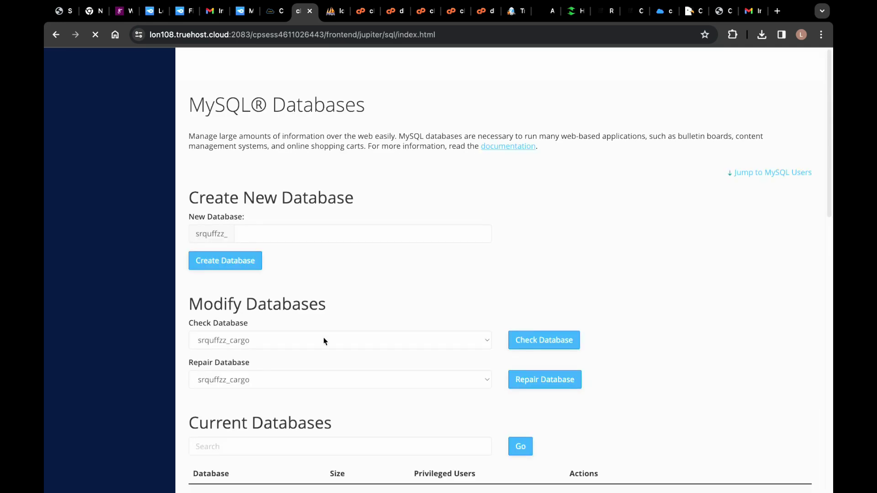
{"action": "scroll", "coordinate": [323, 341], "scroll_direction": "down", "scroll_amount": 15}
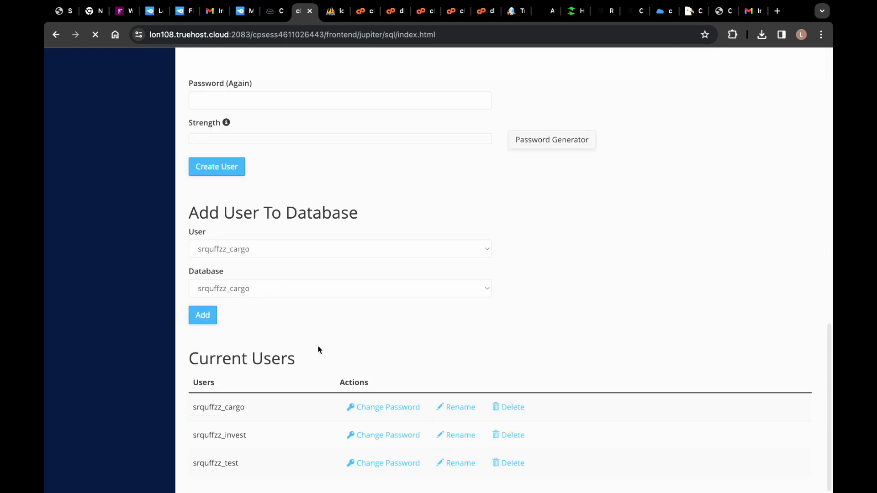
{"action": "scroll", "coordinate": [269, 263], "scroll_direction": "down", "scroll_amount": 2}
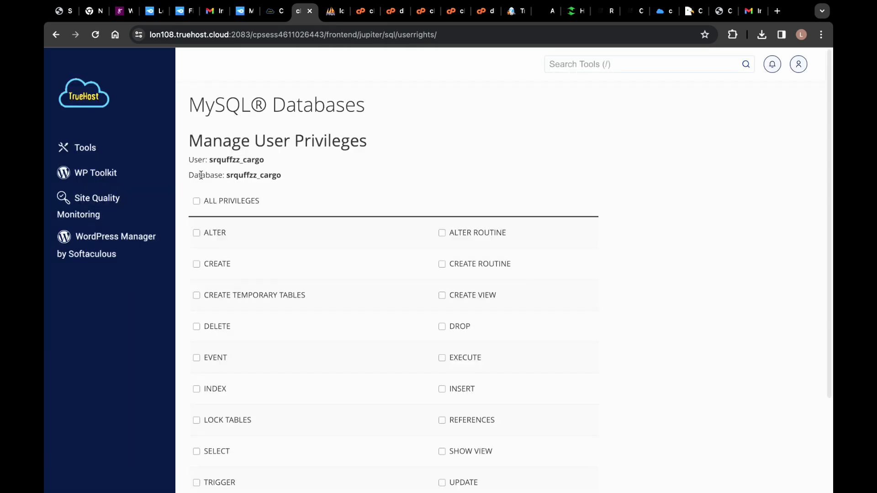
Grant the user srquffzz_cargo all privileges on the srquffzz_cargo database and apply the changes.
{"action": "left_click", "coordinate": [196, 201]}
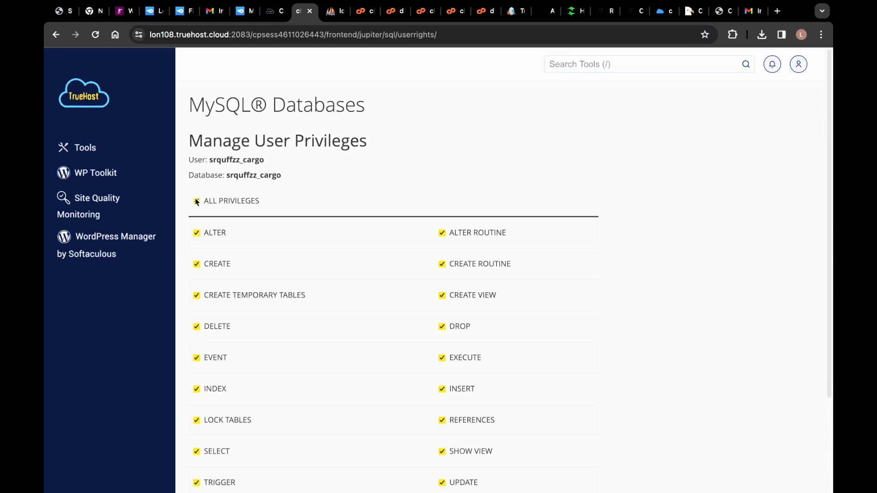
{"action": "scroll", "coordinate": [238, 320], "scroll_direction": "down", "scroll_amount": 3}
{"action": "left_click", "coordinate": [221, 401]}
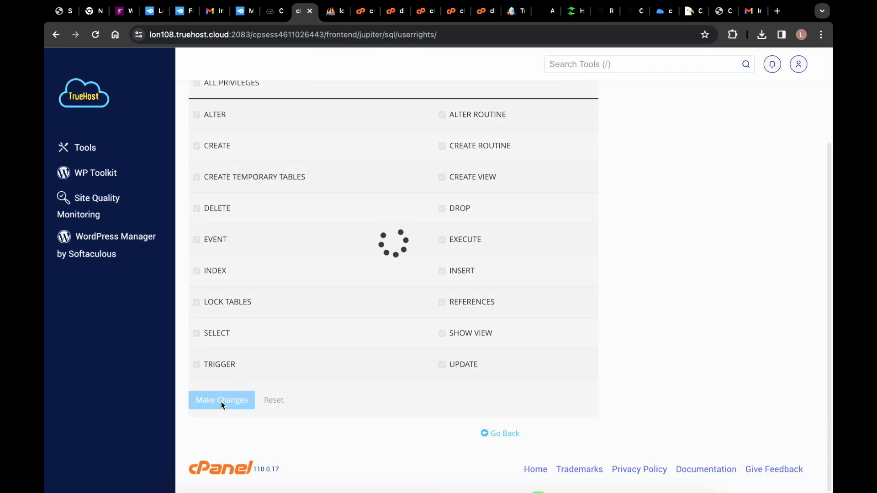
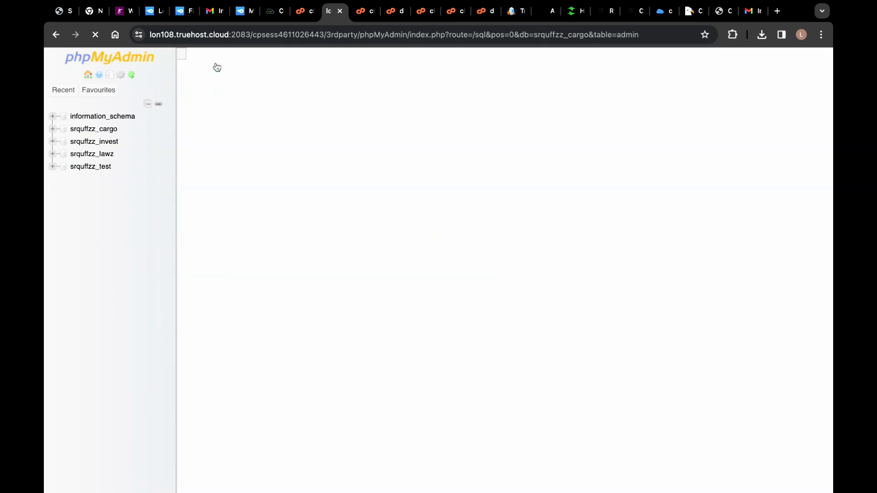
Import the file flights1_dbb.sql from the CARGO folder into the srquffzz_cargo database in phpMyAdmin.
{"action": "left_click", "coordinate": [110, 131]}
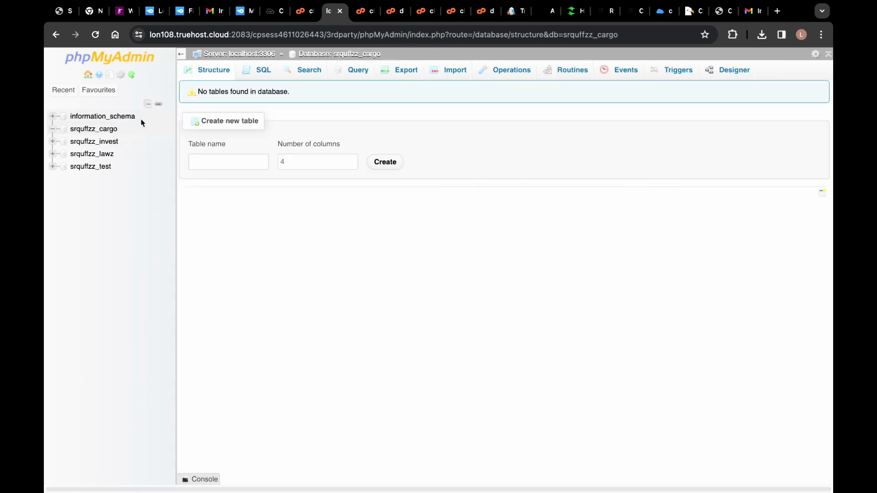
{"action": "left_click", "coordinate": [453, 72]}
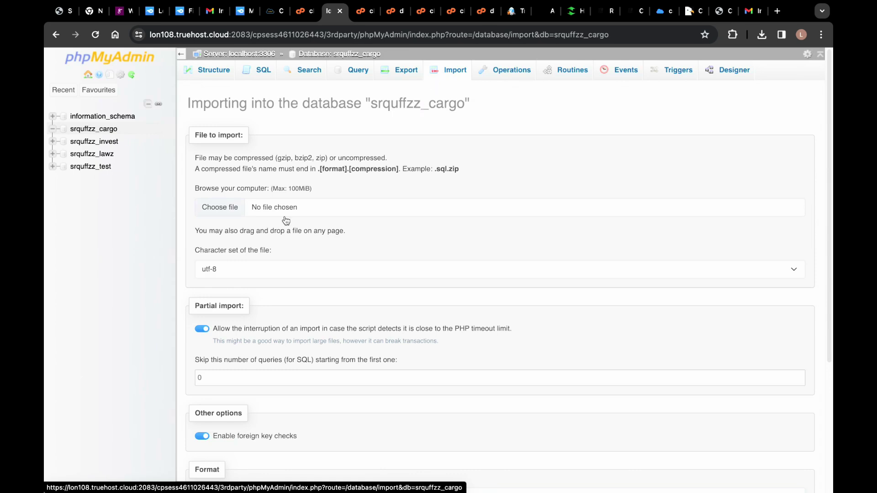
{"action": "left_click", "coordinate": [226, 207]}
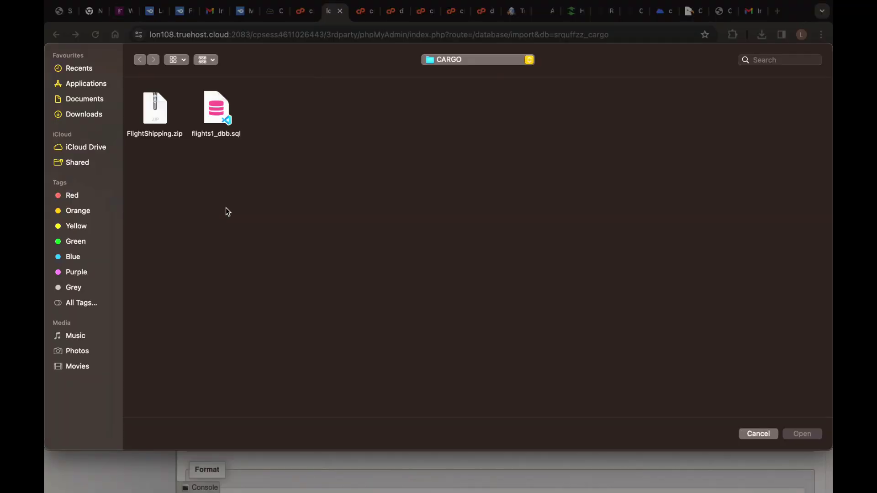
{"action": "left_click", "coordinate": [218, 101]}
{"action": "left_click", "coordinate": [803, 436]}
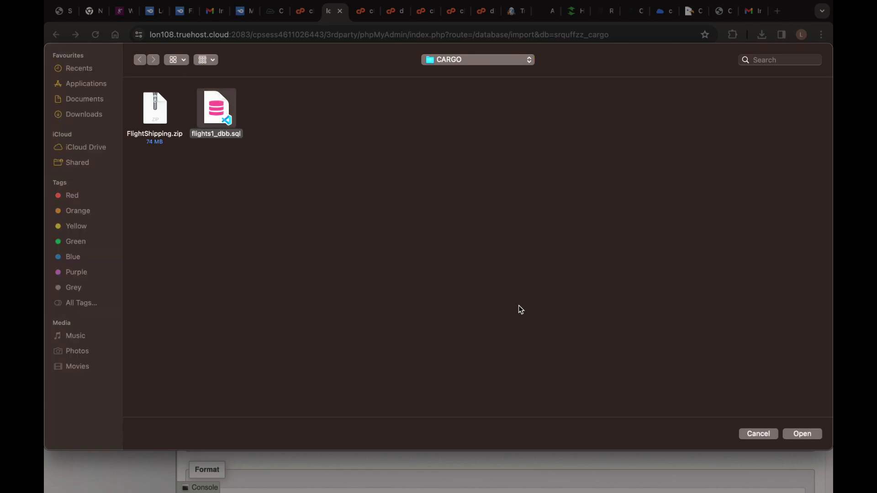
{"action": "scroll", "coordinate": [242, 393], "scroll_direction": "down", "scroll_amount": 5}
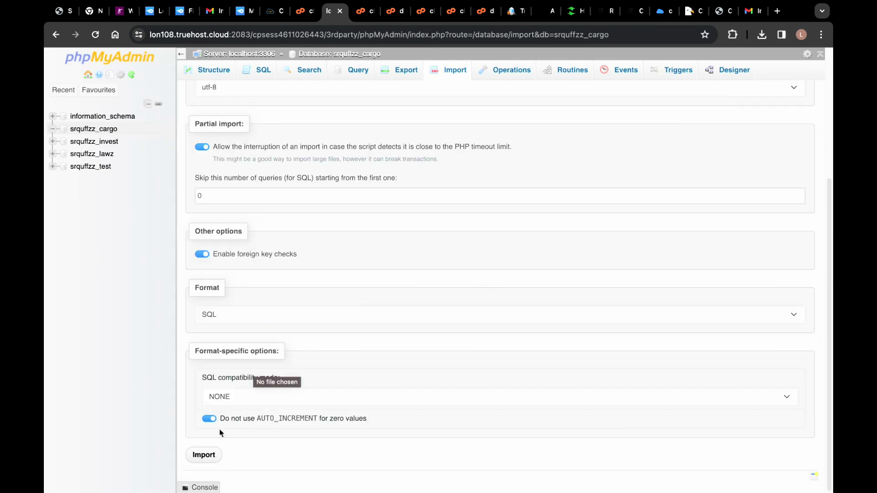
{"action": "left_click", "coordinate": [205, 456]}
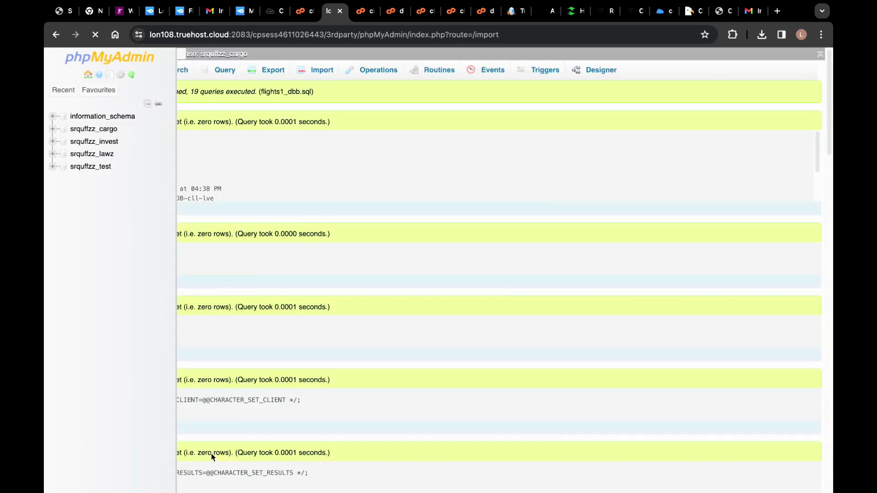
Review the executed import queries and open the admin table of the srquffzz_cargo database.
{"action": "scroll", "coordinate": [287, 320], "scroll_direction": "down", "scroll_amount": 6}
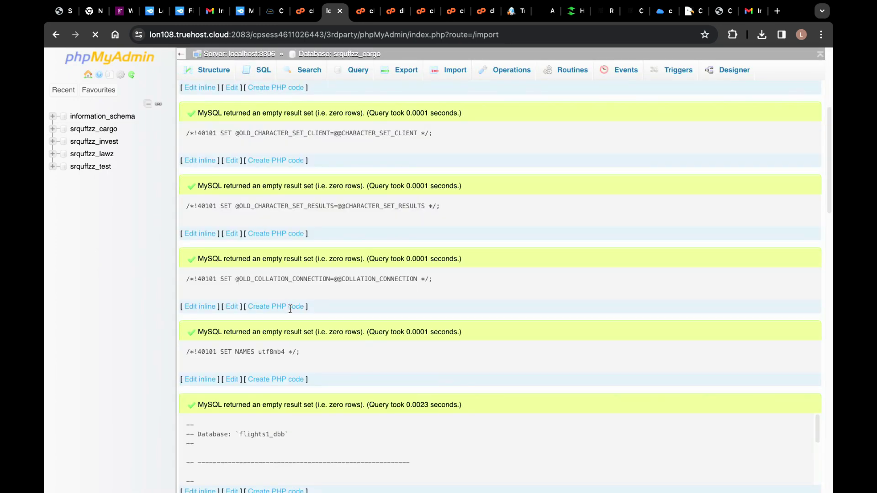
{"action": "scroll", "coordinate": [290, 309], "scroll_direction": "down", "scroll_amount": 5}
{"action": "scroll", "coordinate": [336, 173], "scroll_direction": "up", "scroll_amount": 2}
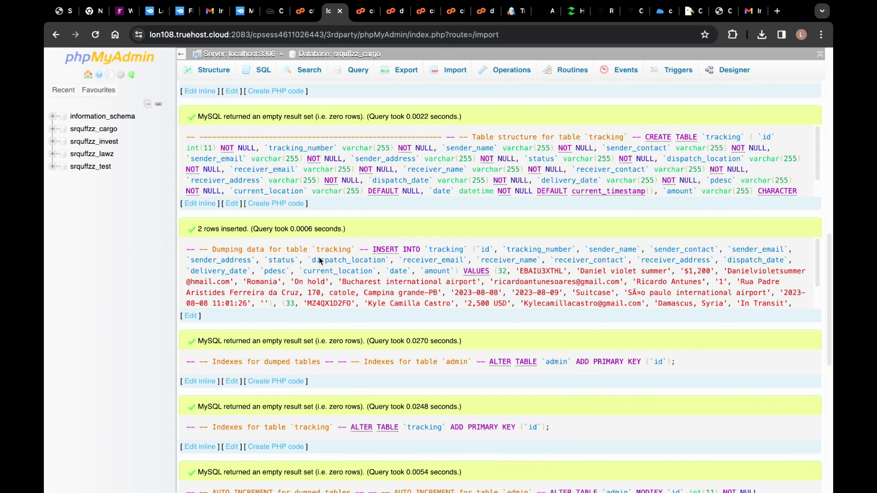
{"action": "scroll", "coordinate": [319, 257], "scroll_direction": "up", "scroll_amount": 1}
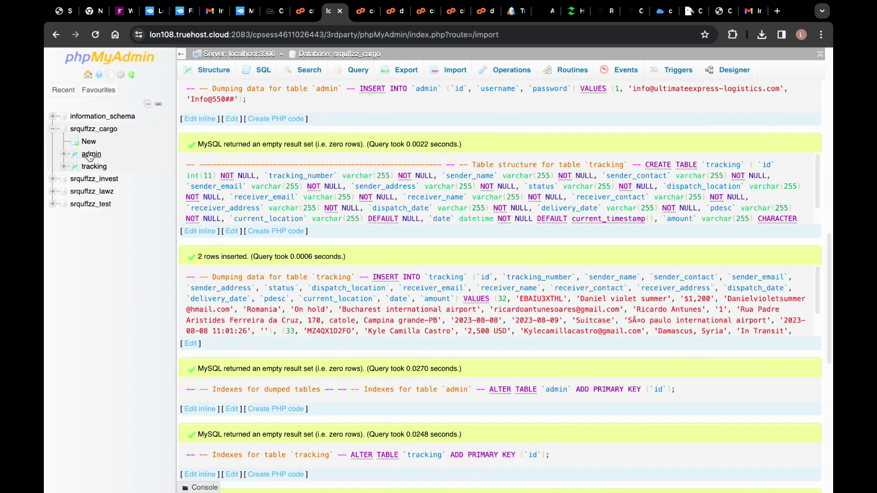
{"action": "left_click", "coordinate": [90, 155]}
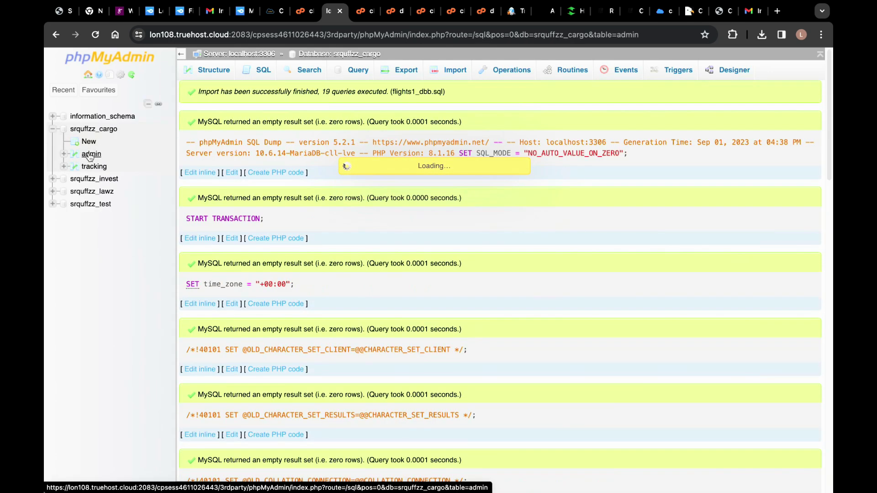
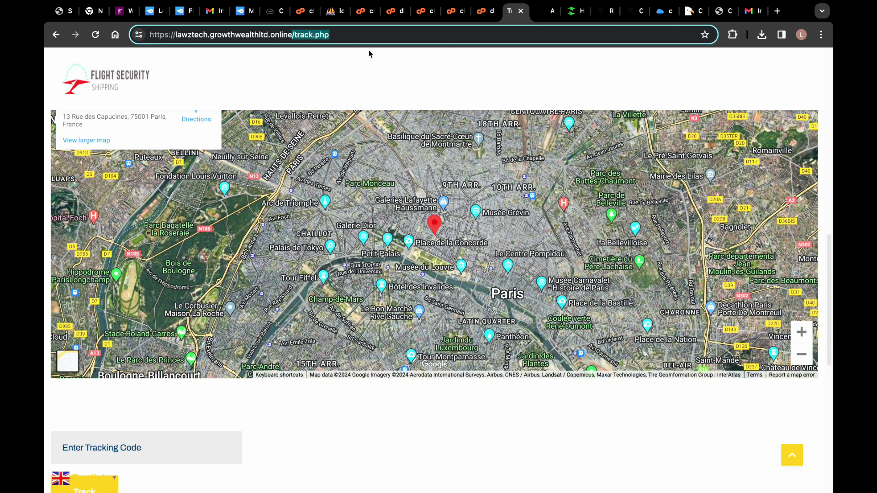
Load the site's home page at lawztech.growthwealthltd.online and its admin page at lawztech.growthwealthltd.online/admin.
{"action": "key", "text": "BackSpace"}
{"action": "key", "text": "Return"}
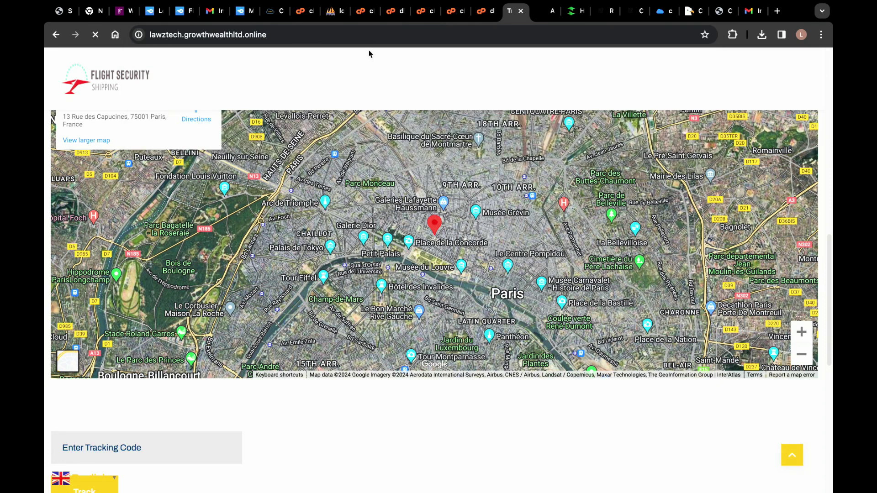
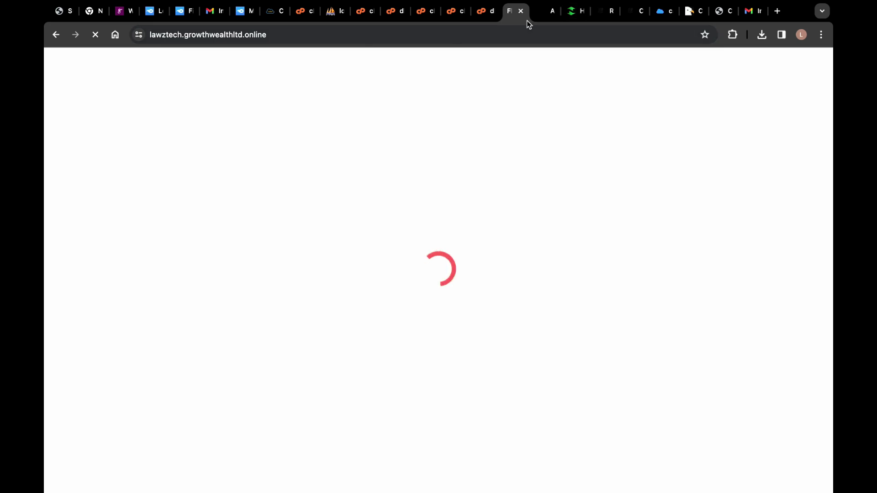
{"action": "left_click", "coordinate": [548, 16]}
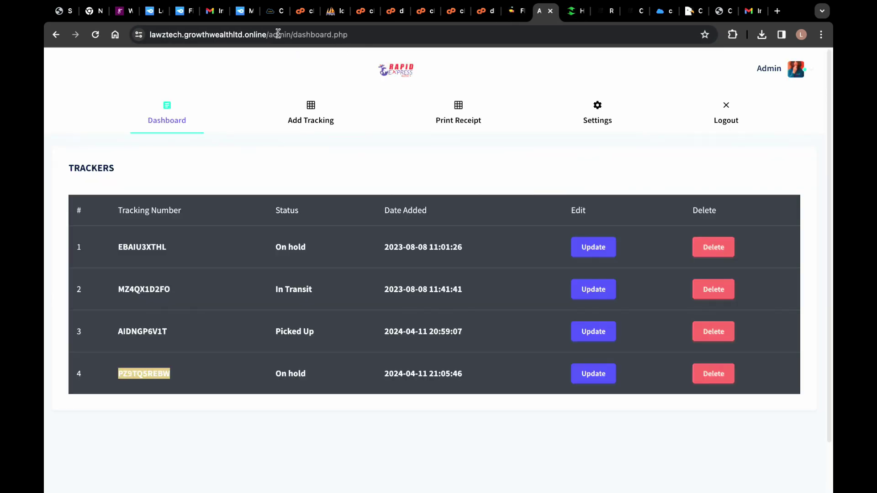
{"action": "left_click_drag", "start_coordinate": [289, 35], "coordinate": [419, 48]}
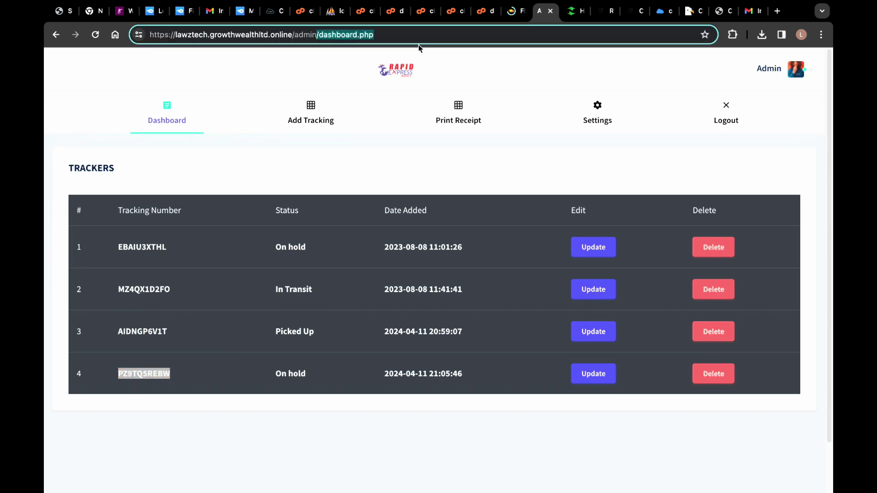
{"action": "key", "text": "BackSpace"}
{"action": "key", "text": "Return"}
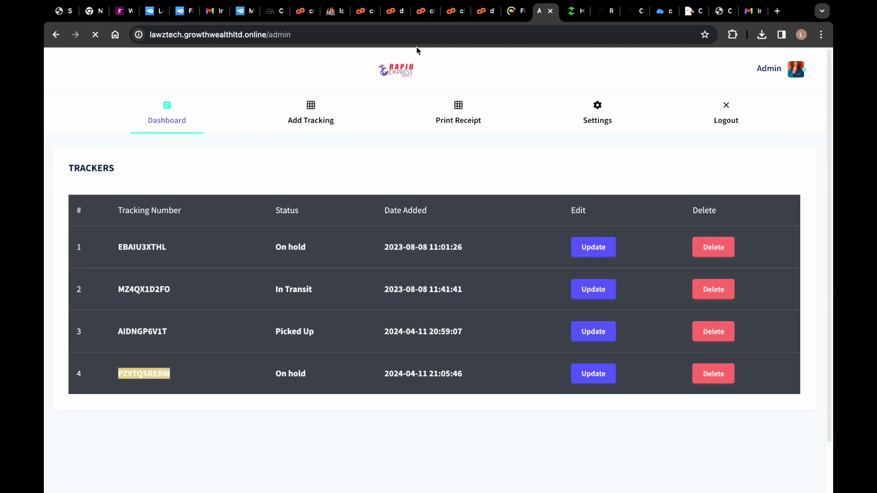
{"action": "left_click", "coordinate": [518, 17]}
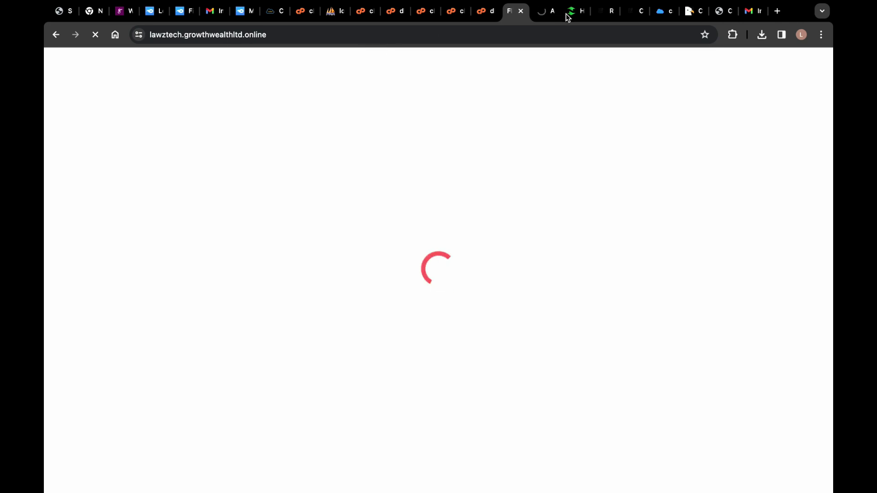
Close the unneeded browser tabs before the cPanel ones: Smart Web, the blank tab, Selar, MediaFire, Gmail and the TrueHost client area.
{"action": "left_click", "coordinate": [55, 13]}
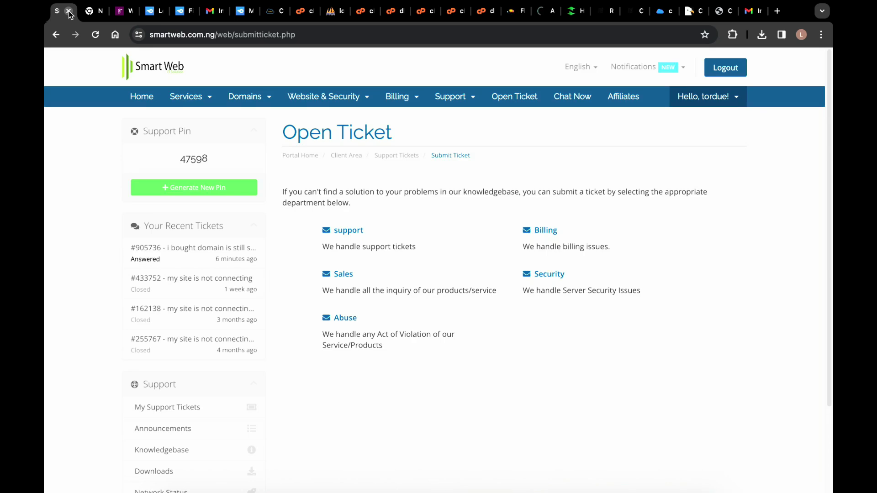
{"action": "left_click", "coordinate": [68, 11]}
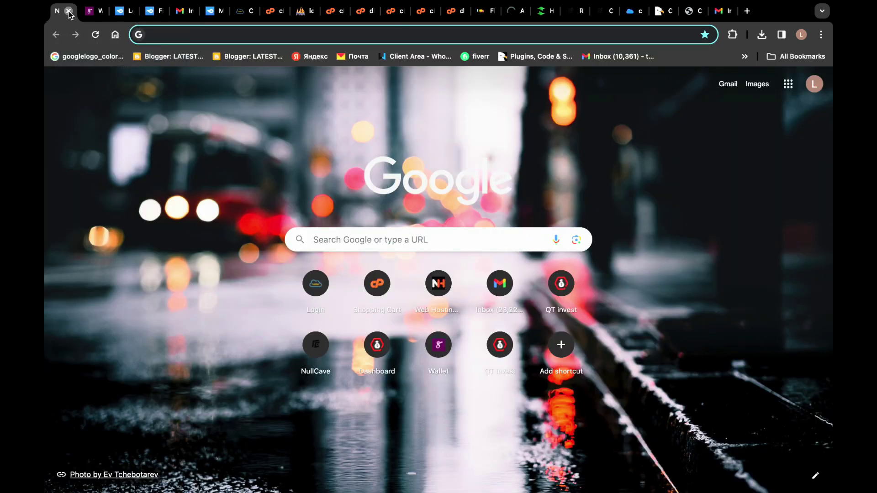
{"action": "left_click", "coordinate": [68, 11]}
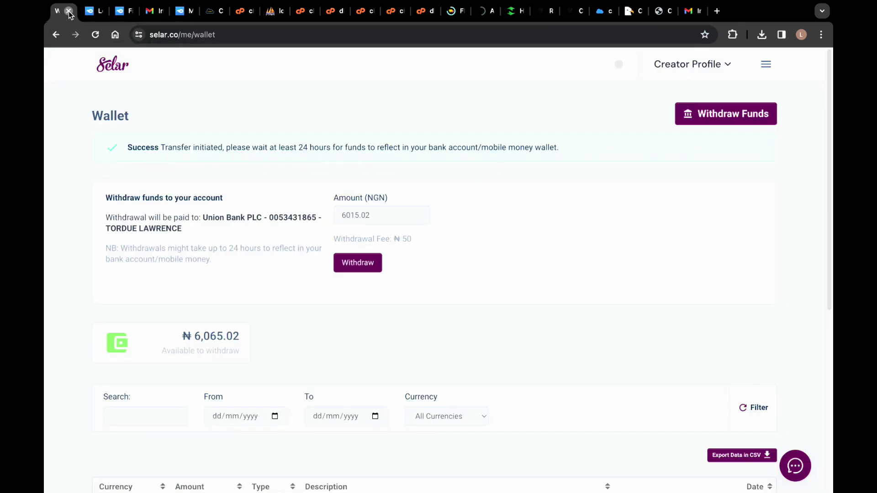
{"action": "left_click", "coordinate": [68, 11]}
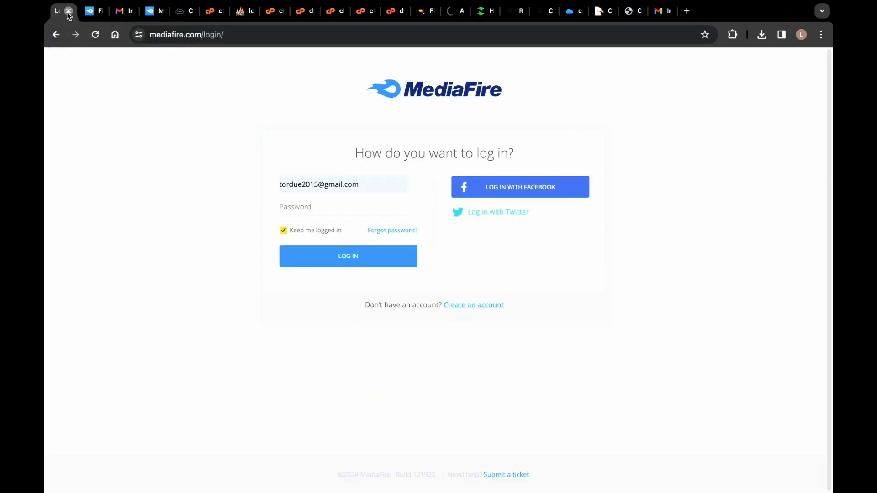
{"action": "left_click", "coordinate": [69, 11]}
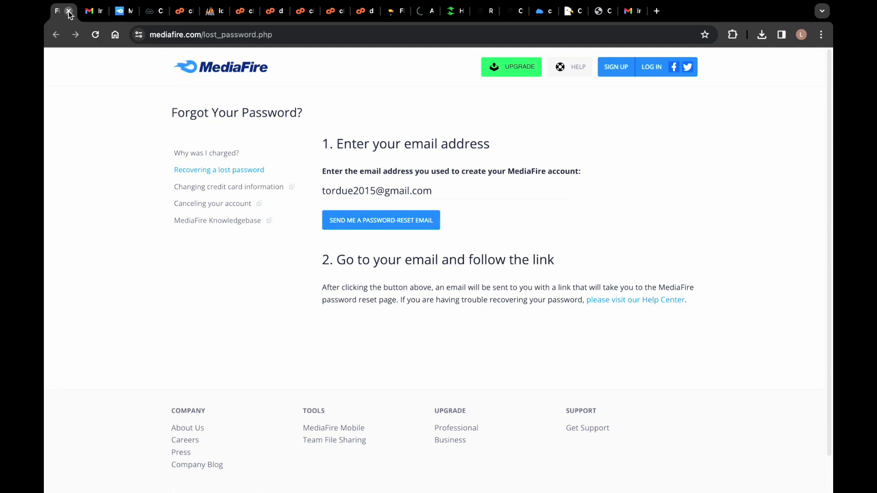
{"action": "left_click", "coordinate": [69, 13]}
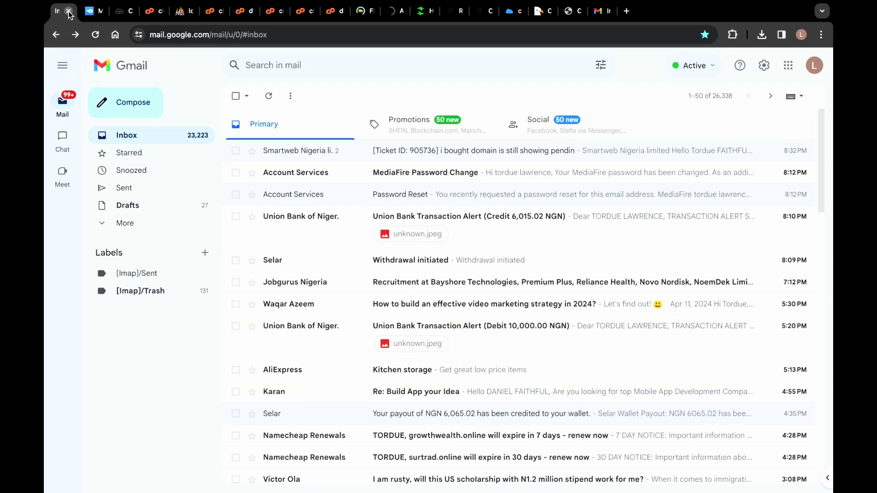
{"action": "left_click", "coordinate": [69, 13]}
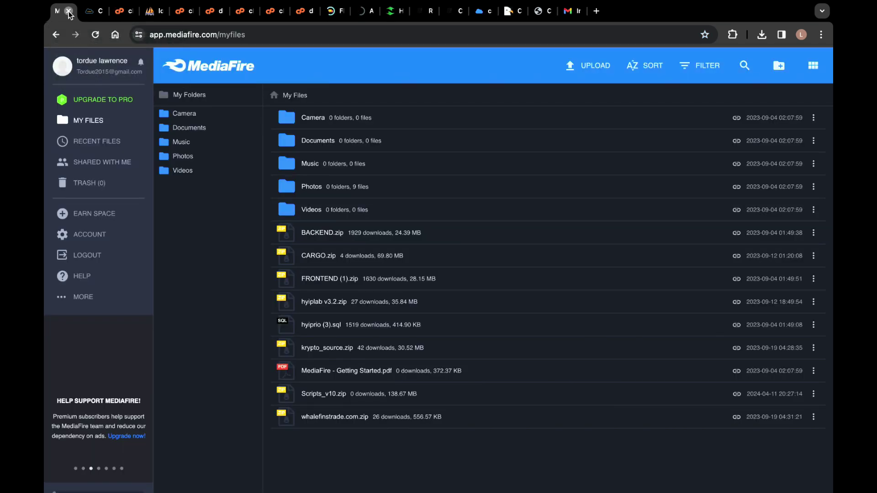
{"action": "left_click", "coordinate": [69, 13]}
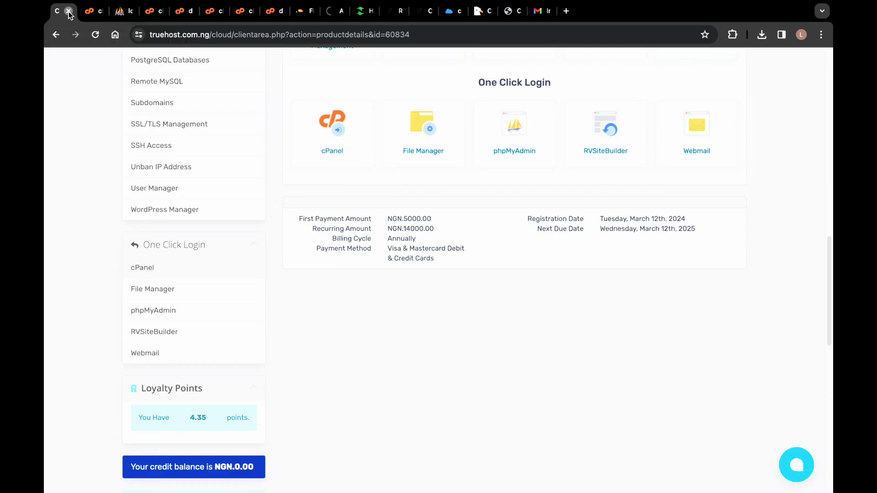
{"action": "left_click", "coordinate": [69, 13]}
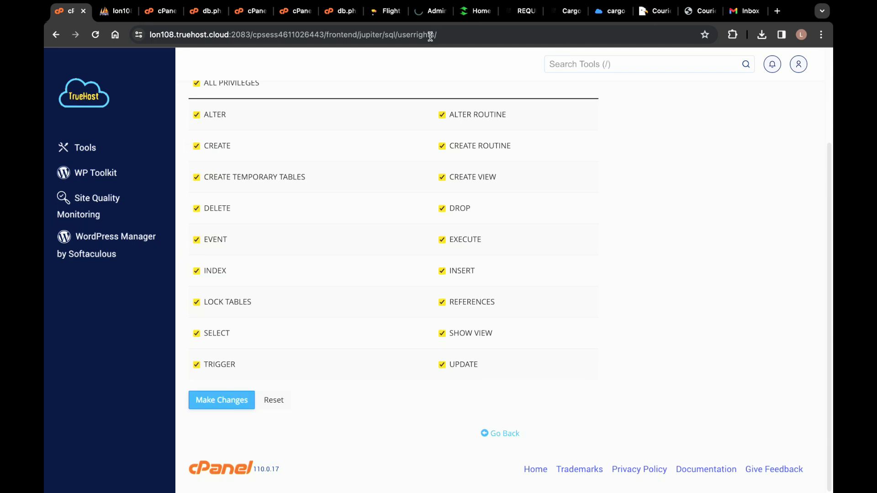
Check the loading of the site's admin and home pages, and close the admin dashboard's browser tab.
{"action": "left_click", "coordinate": [425, 14]}
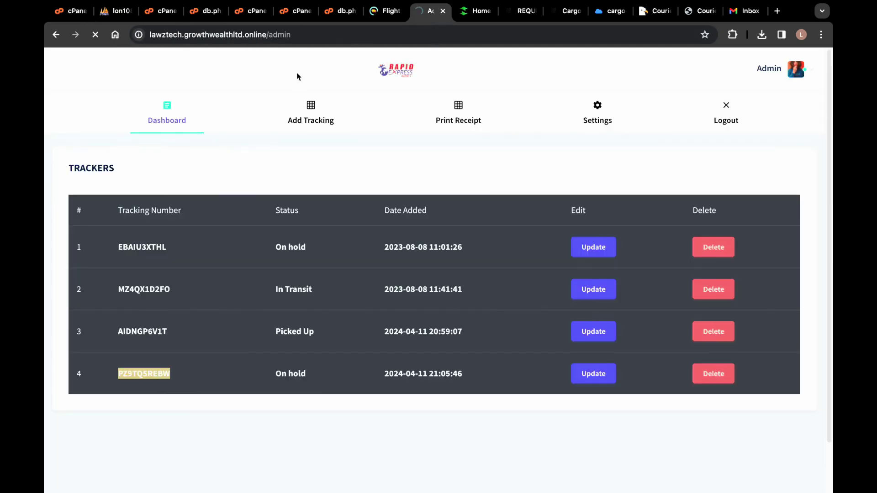
{"action": "left_click", "coordinate": [387, 13]}
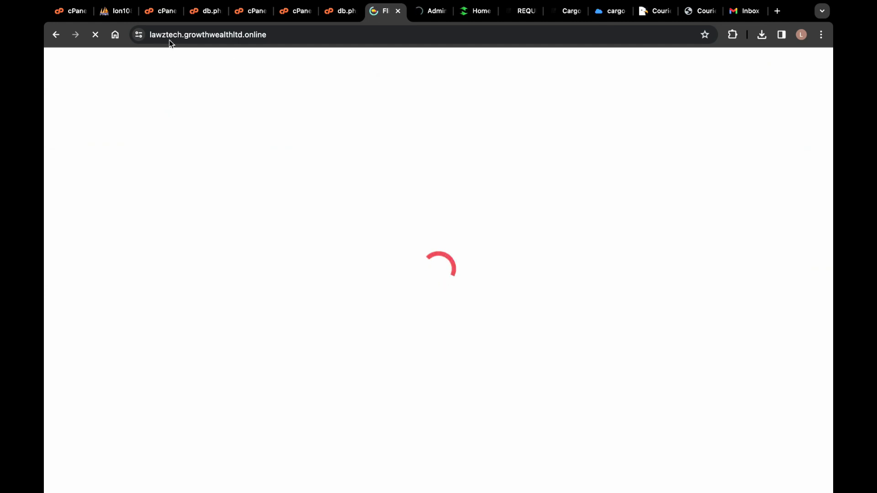
{"action": "left_click", "coordinate": [437, 13]}
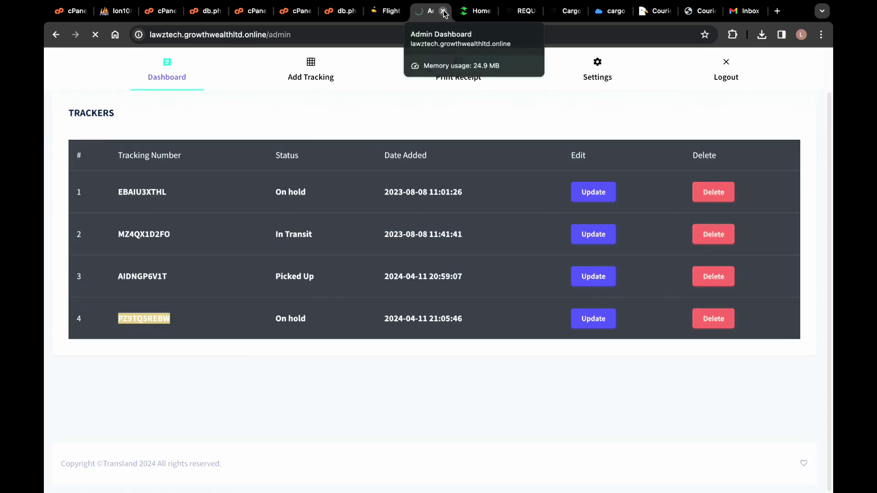
{"action": "key", "text": "ctrl+w"}
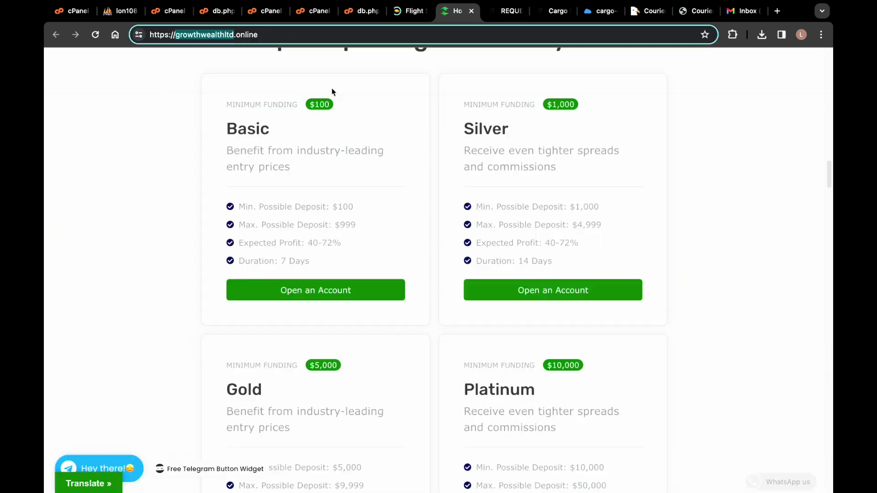
Close the browser tabs of the growthwealthltd.online home page, both NullCave topics and the workupload download page.
{"action": "left_click", "coordinate": [471, 11]}
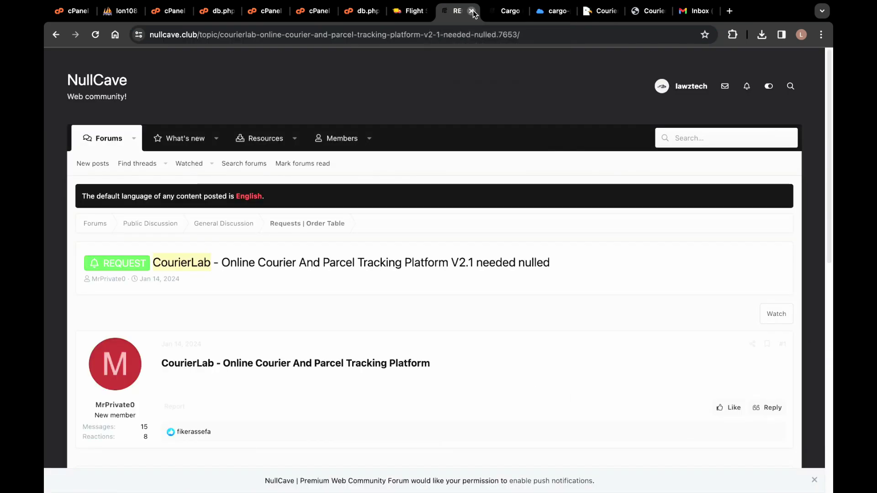
{"action": "left_click", "coordinate": [472, 11]}
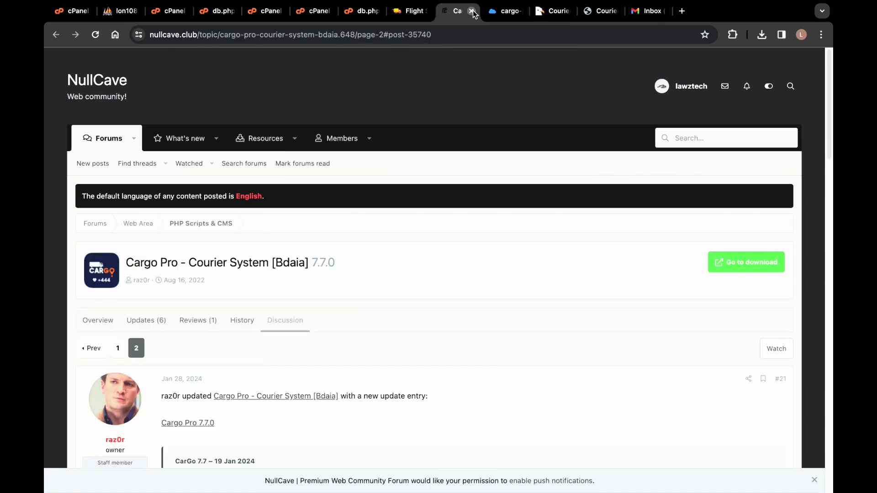
{"action": "left_click", "coordinate": [471, 11]}
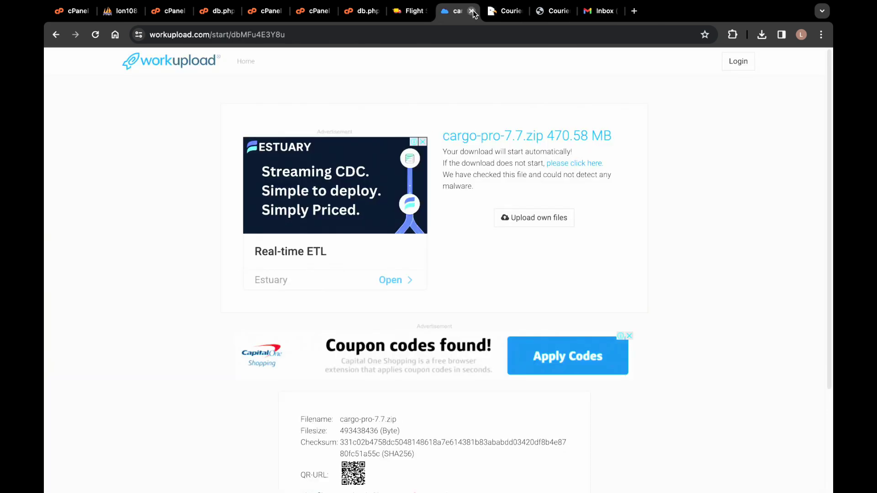
{"action": "left_click", "coordinate": [471, 11]}
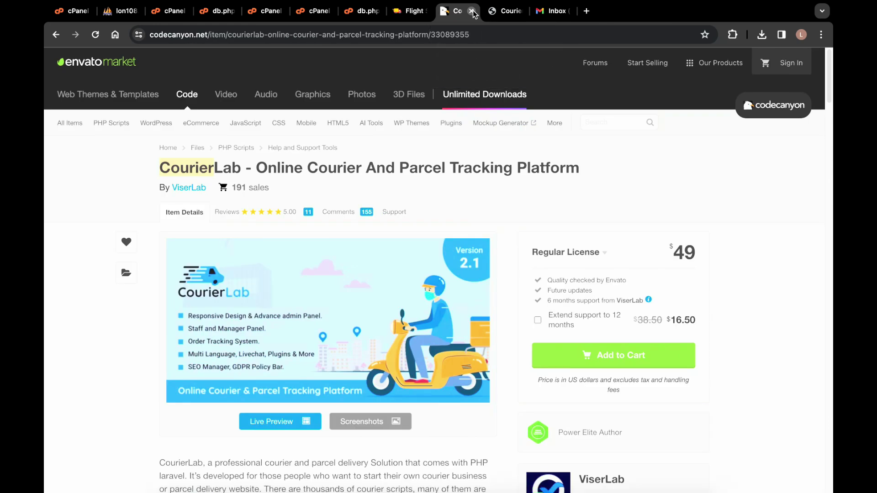
Close the browser tabs of the CourierLab page on CodeCanyon, the CourierLab download page on NullPHPScript and Gmail.
{"action": "left_click", "coordinate": [472, 11]}
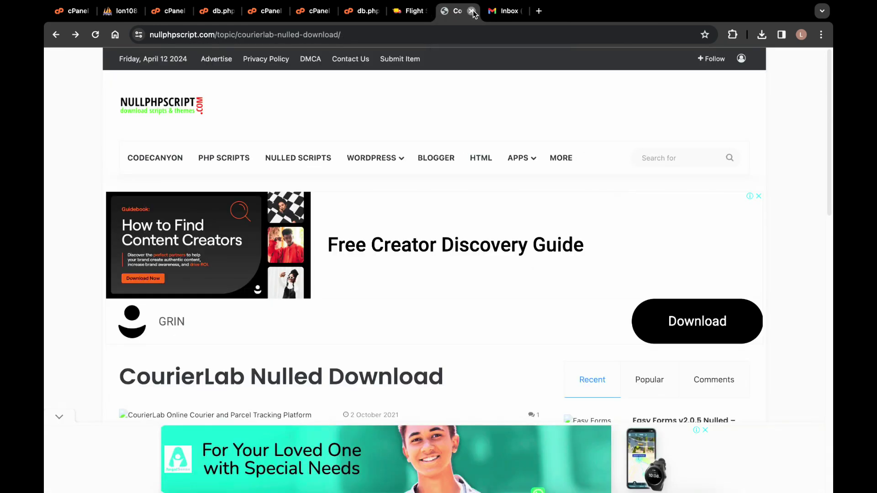
{"action": "left_click", "coordinate": [472, 11]}
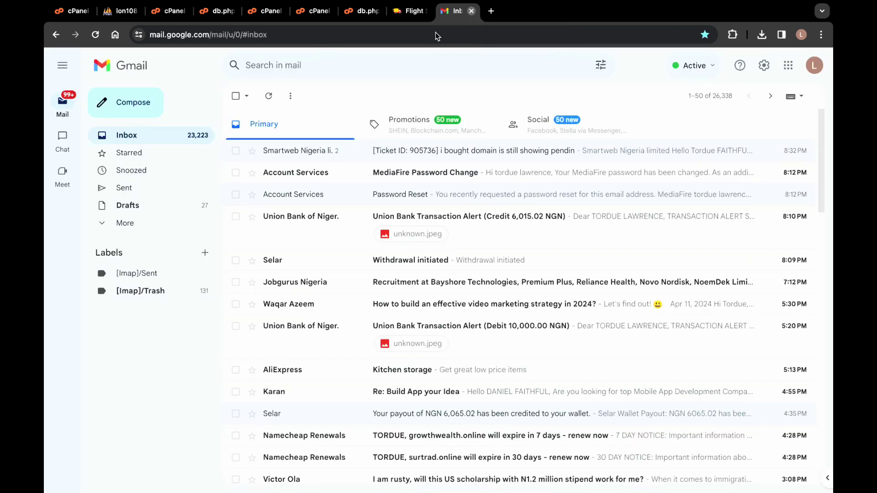
{"action": "left_click", "coordinate": [472, 11]}
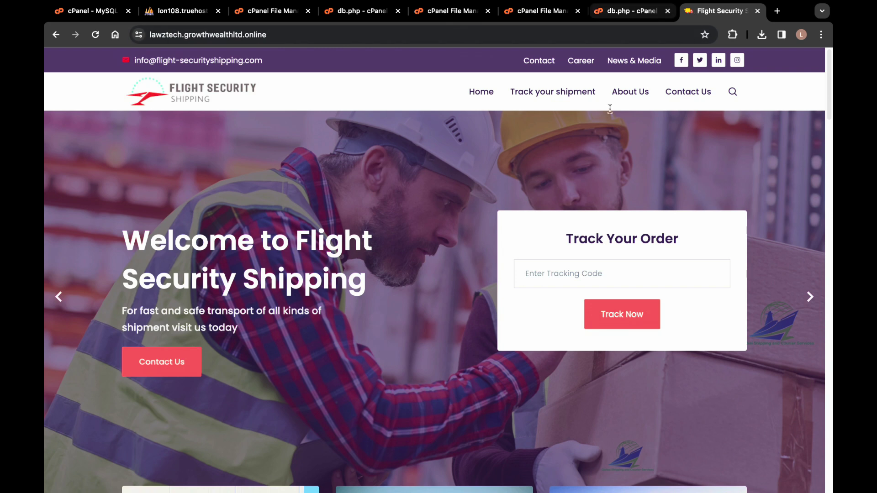
Look over the site's home page, duplicate its browser tab and load lawztech.growthwealthltd.online/admin/dashboard.php in the copy.
{"action": "scroll", "coordinate": [280, 201], "scroll_direction": "down", "scroll_amount": 8}
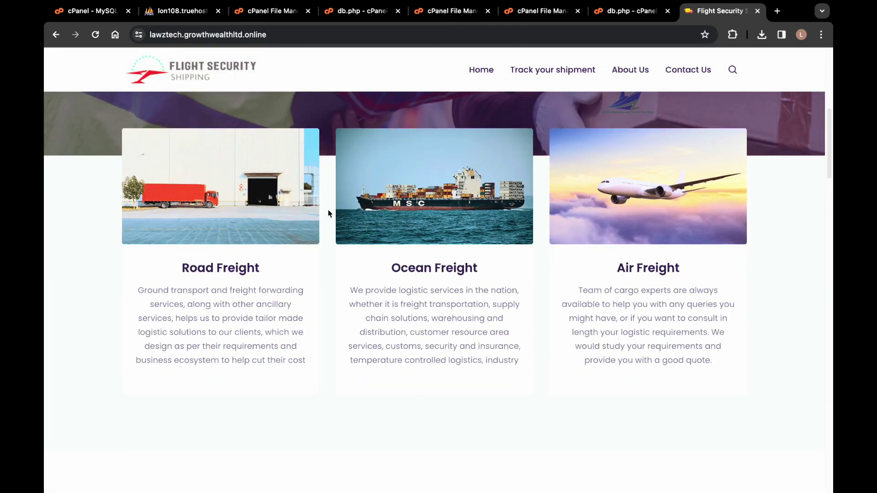
{"action": "scroll", "coordinate": [328, 214], "scroll_direction": "down", "scroll_amount": 10}
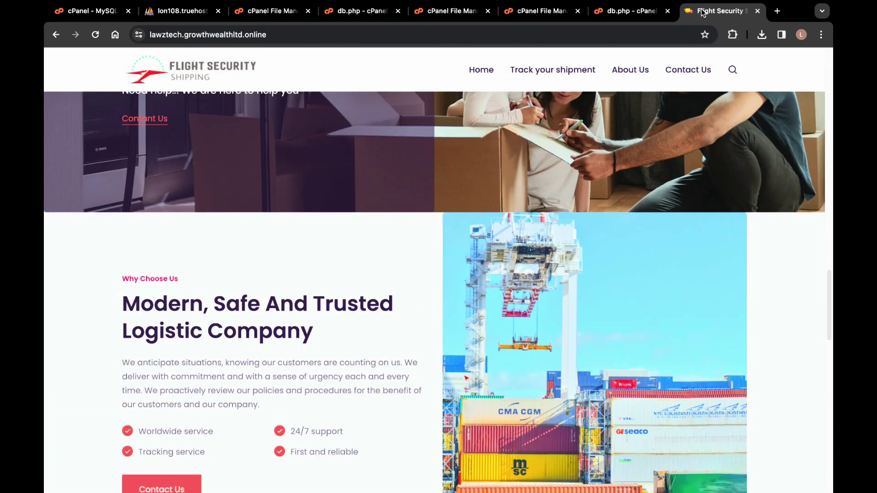
{"action": "right_click", "coordinate": [702, 12]}
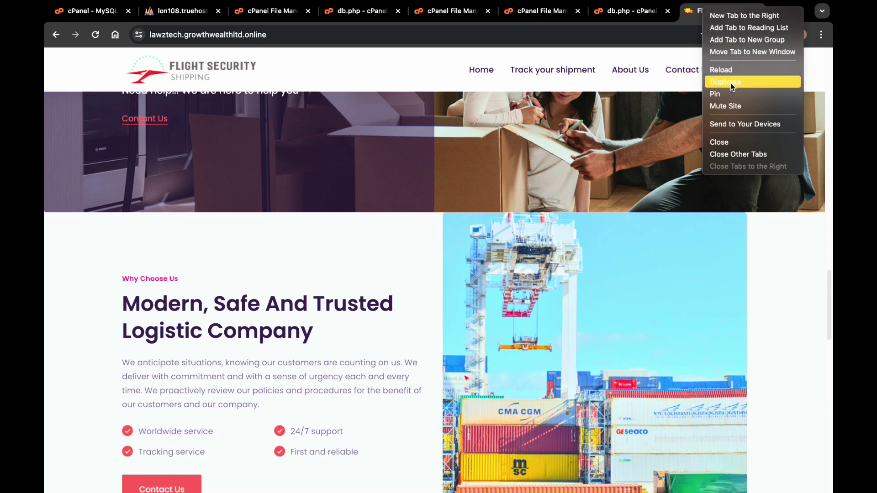
{"action": "key", "text": "Escape"}
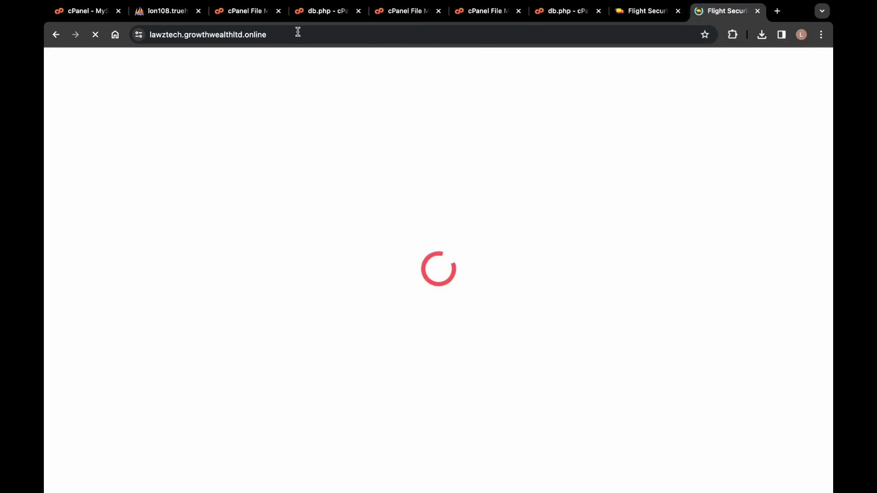
{"action": "left_click", "coordinate": [352, 37]}
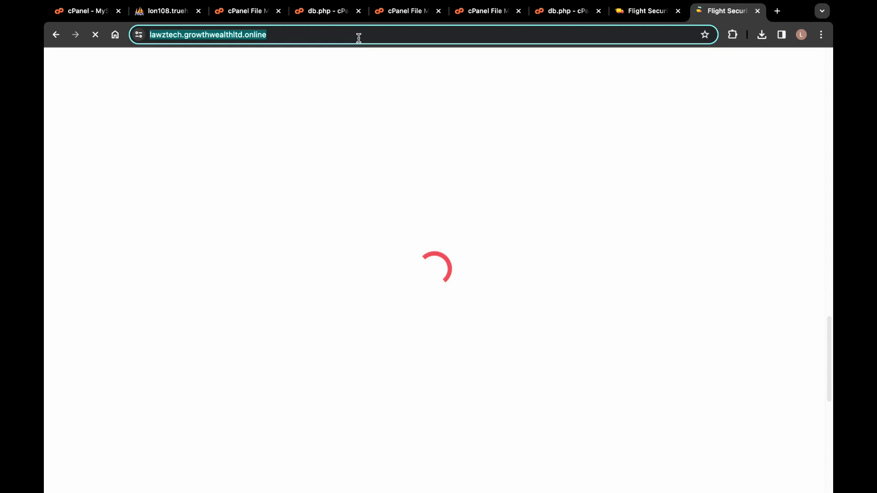
{"action": "left_click", "coordinate": [359, 37]}
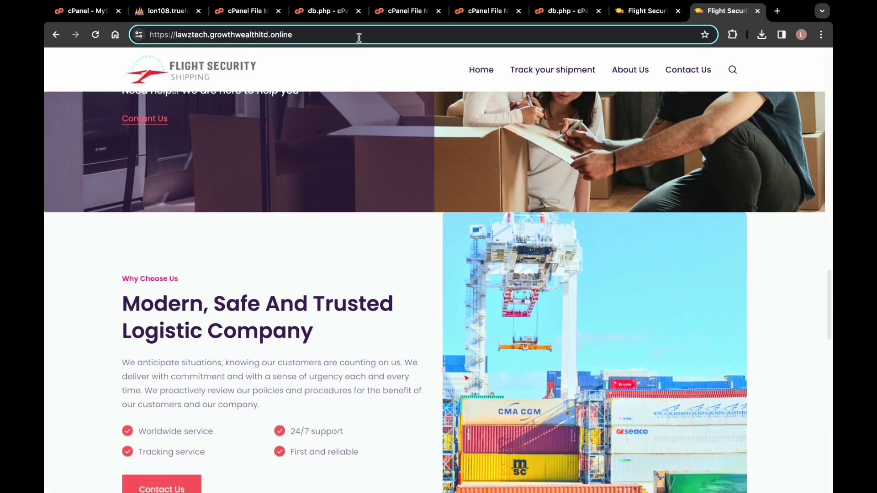
{"action": "type", "text": "/"}
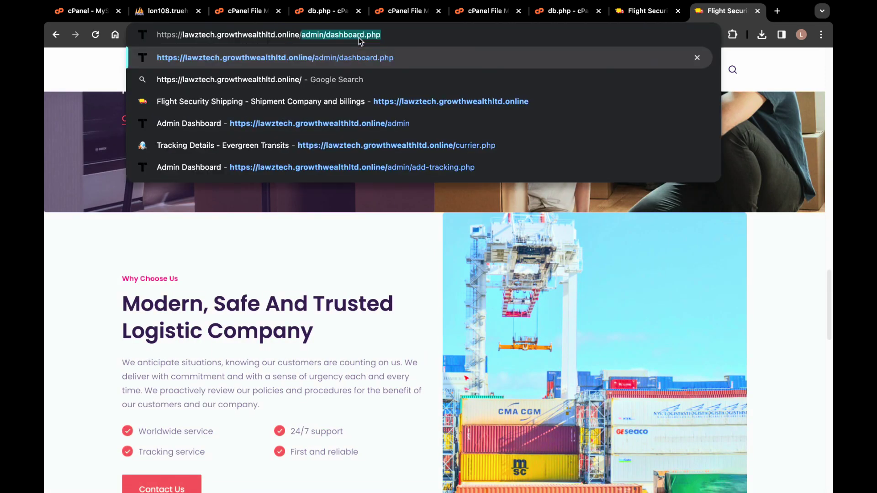
{"action": "key", "text": "Return"}
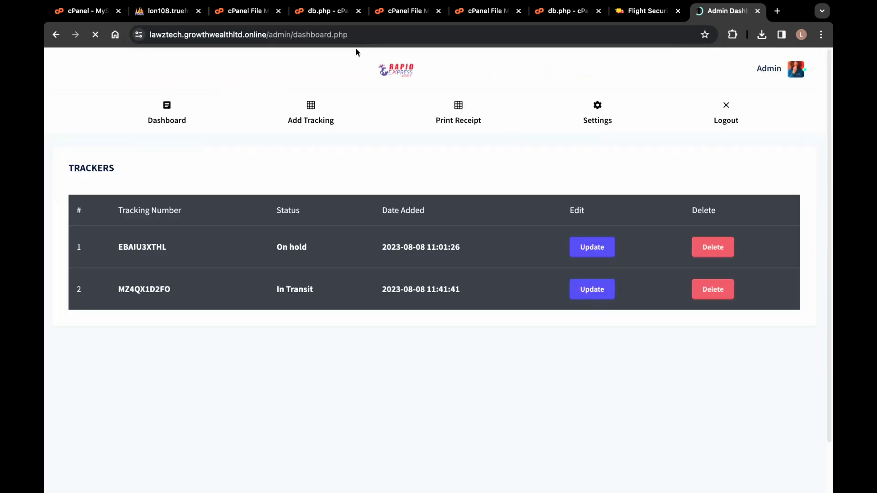
Load lawztech.growthwealthltd.online/admin/ without the dashboard.php part and look over the trackers list.
{"action": "double_click", "coordinate": [295, 34]}
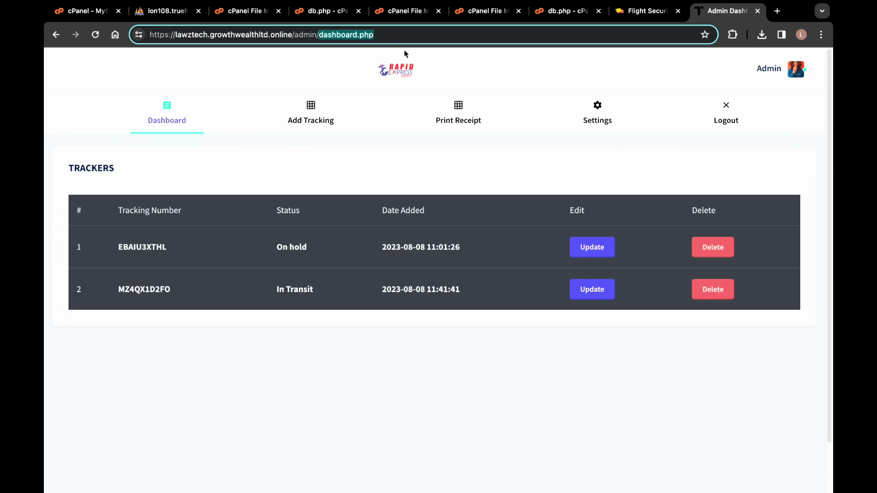
{"action": "key", "text": "BackSpace"}
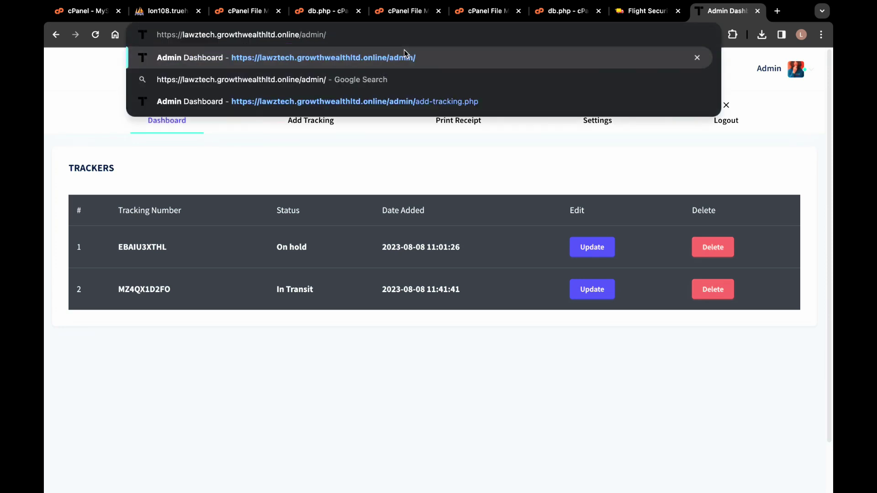
{"action": "left_click", "coordinate": [404, 53]}
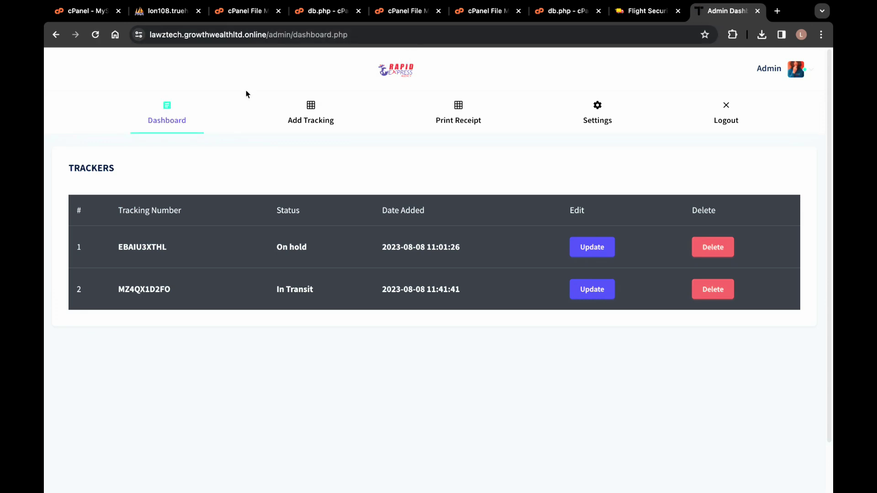
{"action": "scroll", "coordinate": [270, 135], "scroll_direction": "down", "scroll_amount": 2}
{"action": "scroll", "coordinate": [352, 134], "scroll_direction": "up", "scroll_amount": 2}
Open the Add Tracking form and fill in the sender's name as credabc.ukoikljkl and the courier fee as 57565.
{"action": "left_click", "coordinate": [314, 109]}
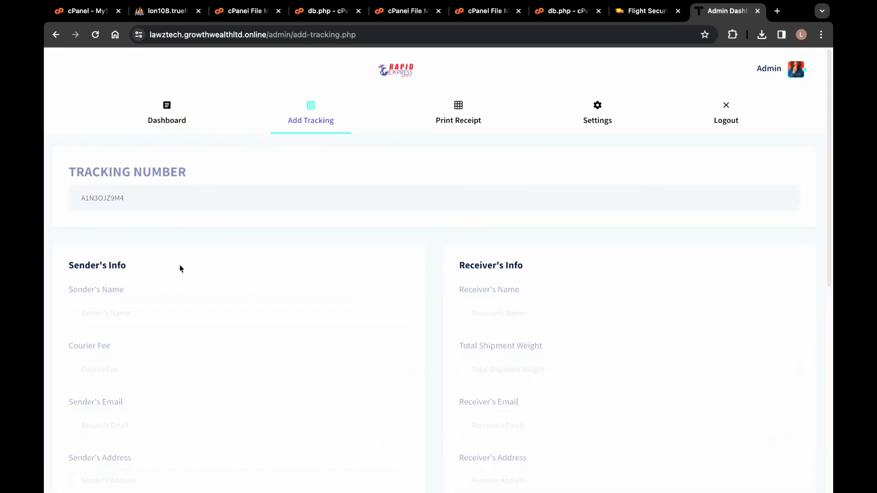
{"action": "left_click", "coordinate": [141, 311]}
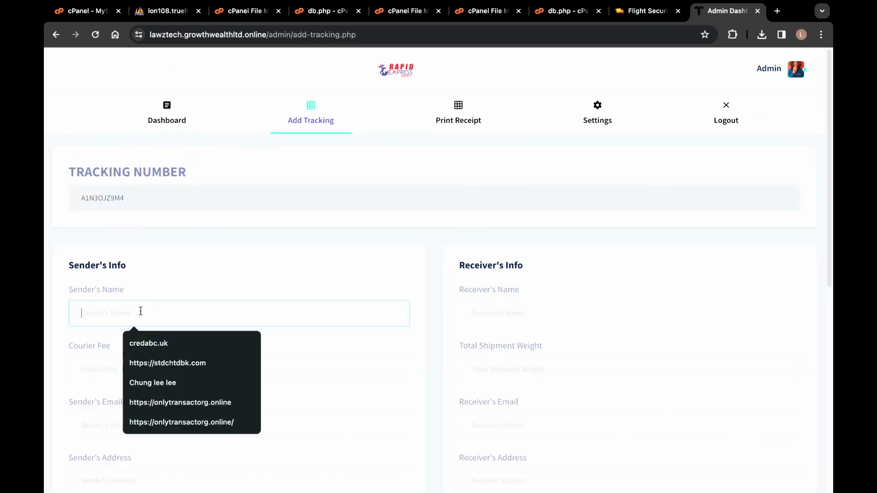
{"action": "left_click", "coordinate": [141, 347]}
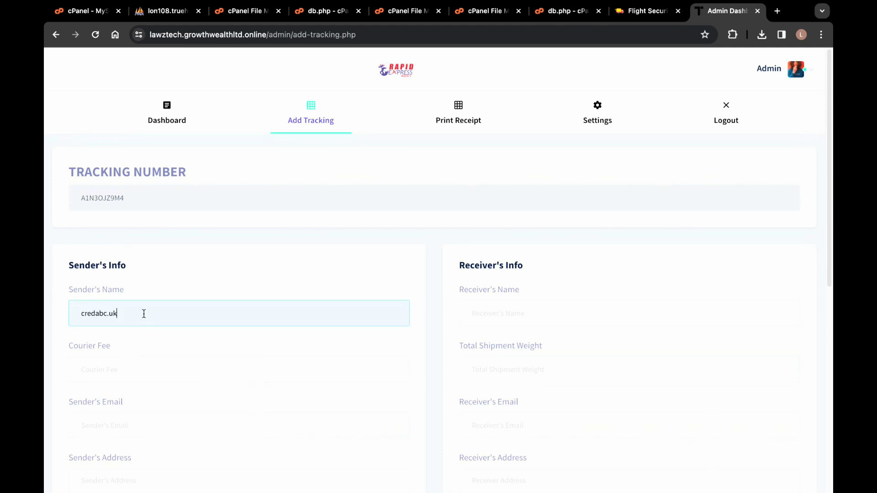
{"action": "type", "text": "oikljkl"}
{"action": "left_click", "coordinate": [82, 366]}
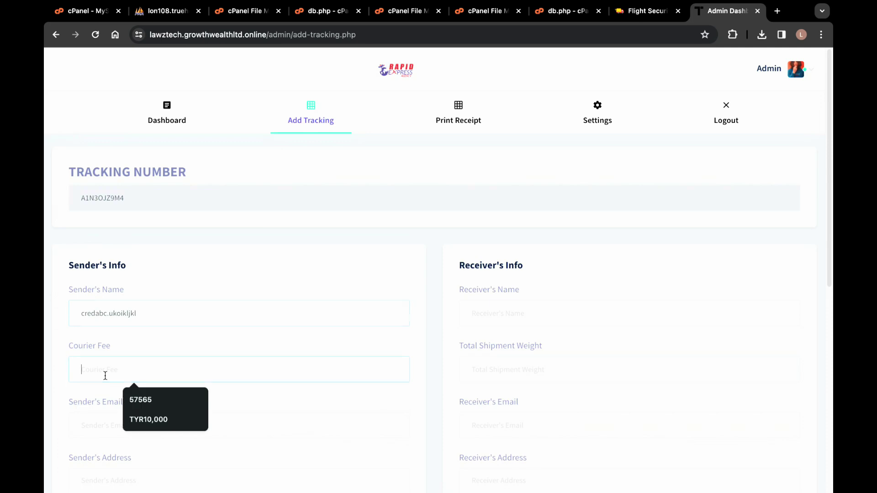
{"action": "left_click", "coordinate": [168, 408]}
Fill in the sender's email and address and the receiver's name from a saved autofill contact.
{"action": "scroll", "coordinate": [153, 359], "scroll_direction": "down", "scroll_amount": 2}
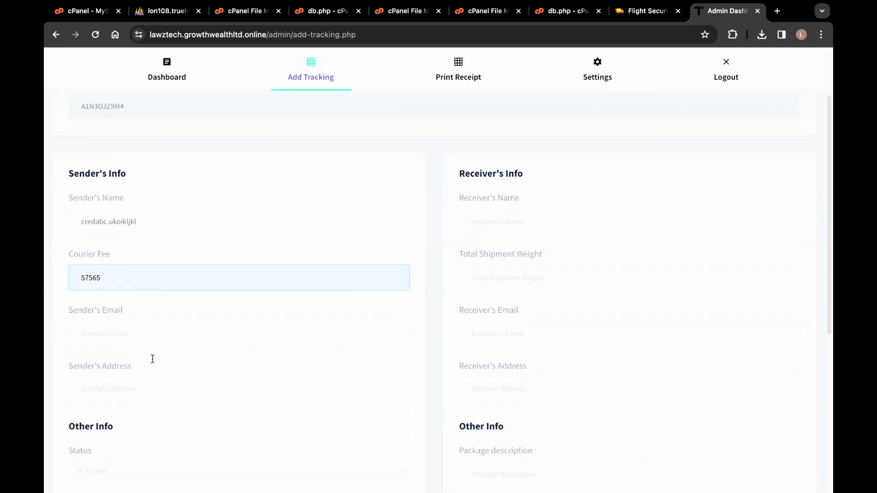
{"action": "left_click", "coordinate": [154, 331]}
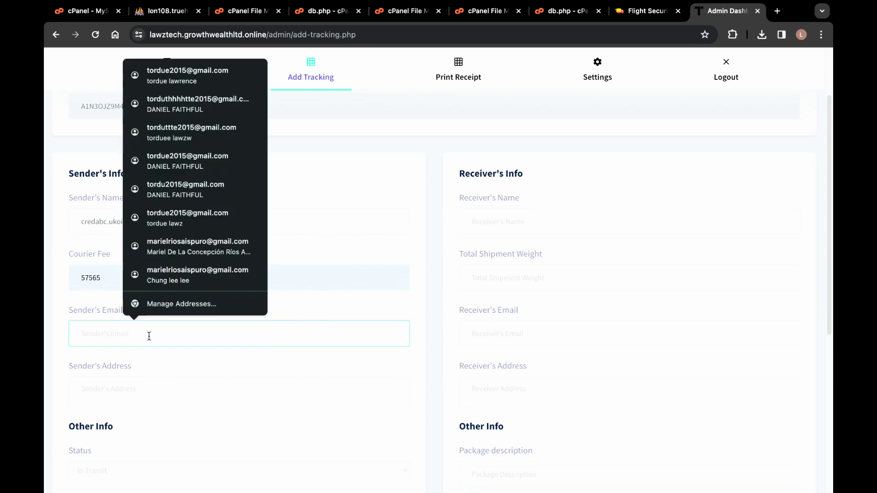
{"action": "left_click", "coordinate": [191, 188]}
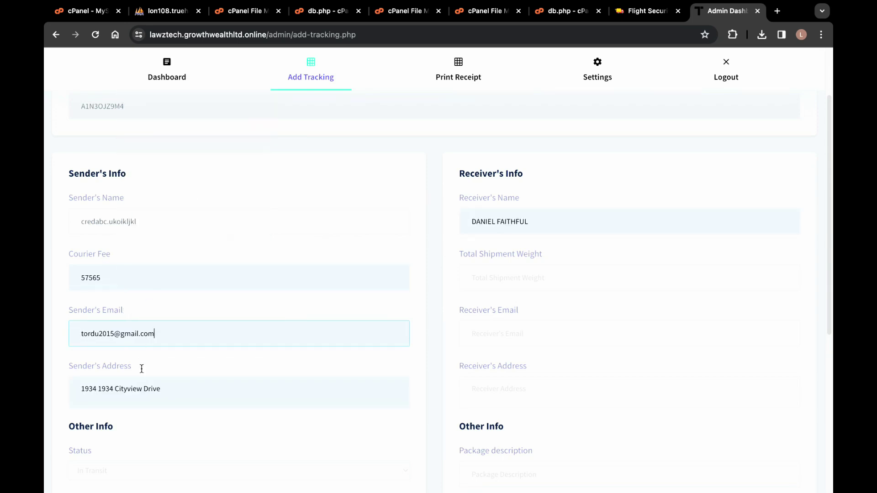
Change the shipment status to Arrived and back to In Transit.
{"action": "left_click", "coordinate": [121, 472]}
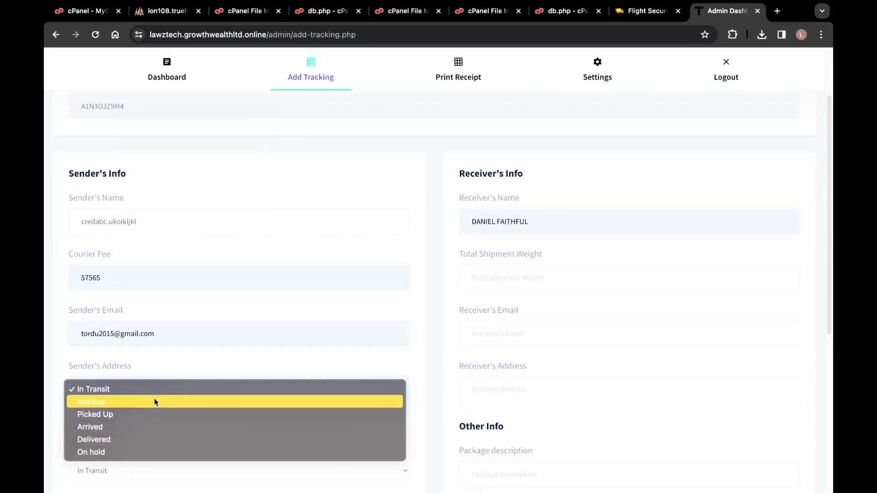
{"action": "left_click", "coordinate": [124, 427]}
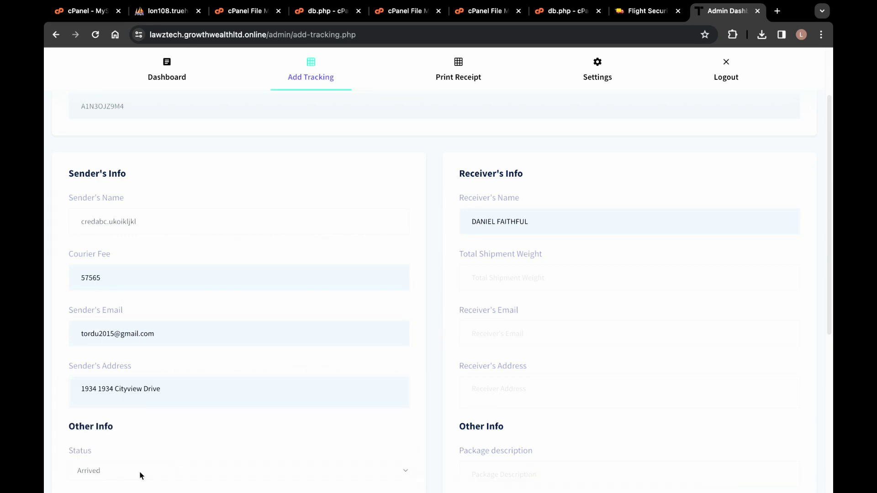
{"action": "left_click", "coordinate": [141, 475]}
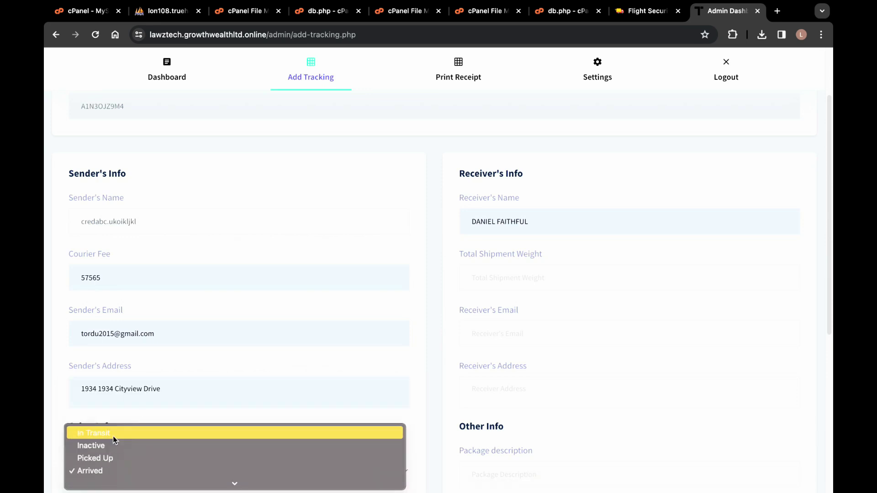
{"action": "left_click", "coordinate": [114, 436]}
Fill in the origin port location with the saved postal address in Paris.
{"action": "scroll", "coordinate": [154, 431], "scroll_direction": "down", "scroll_amount": 1}
{"action": "scroll", "coordinate": [164, 438], "scroll_direction": "down", "scroll_amount": 6}
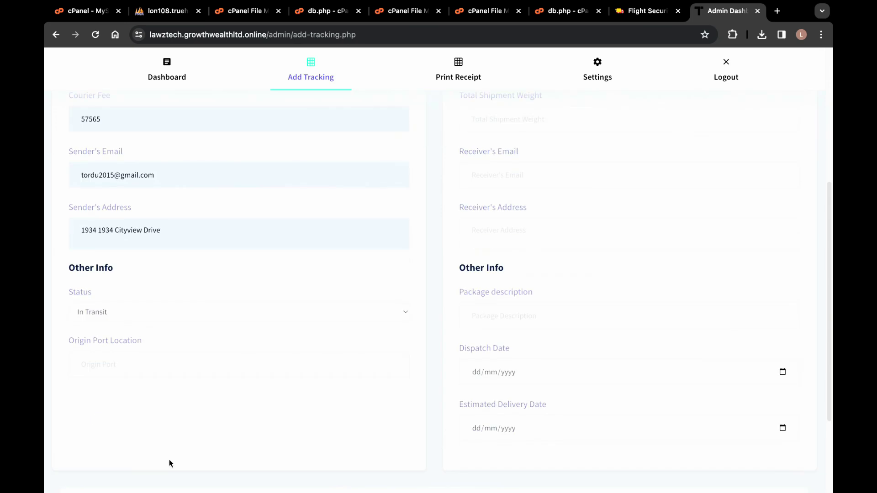
{"action": "scroll", "coordinate": [174, 302], "scroll_direction": "up", "scroll_amount": 2}
{"action": "left_click", "coordinate": [174, 316]}
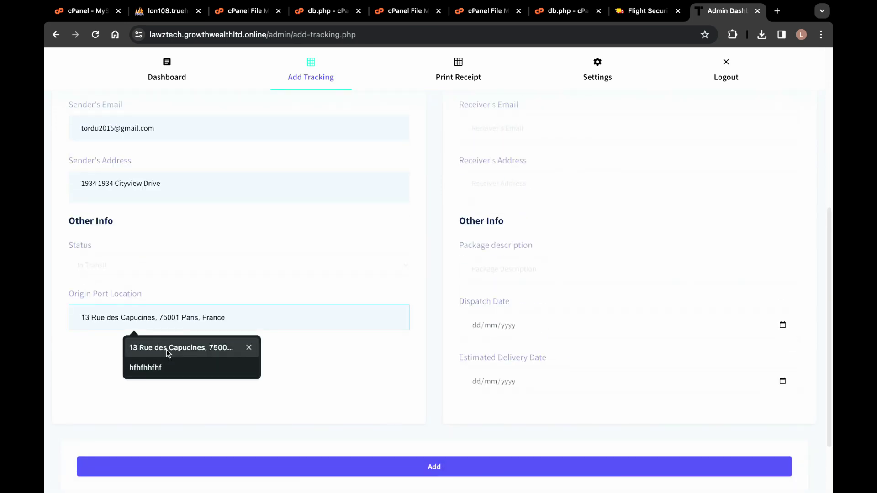
{"action": "left_click", "coordinate": [167, 349]}
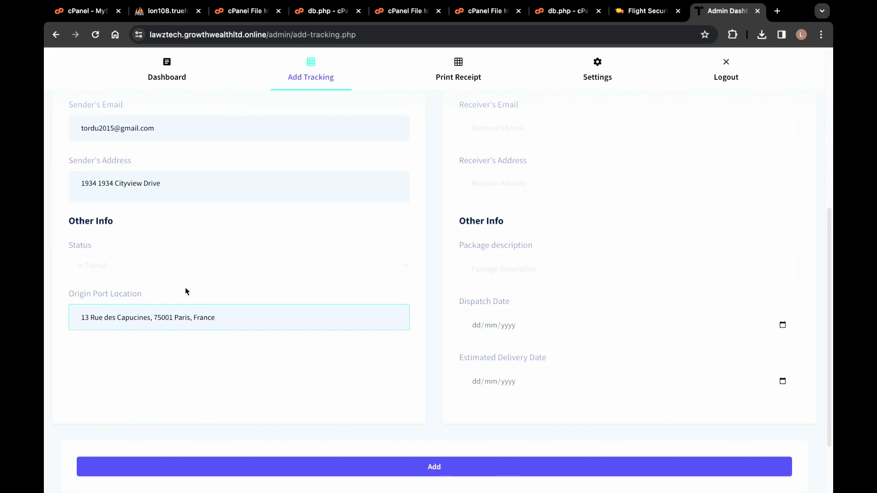
Set the total shipment weight to 6 and fill in the receiver's email and address from a saved autofill contact.
{"action": "scroll", "coordinate": [228, 220], "scroll_direction": "up", "scroll_amount": 6}
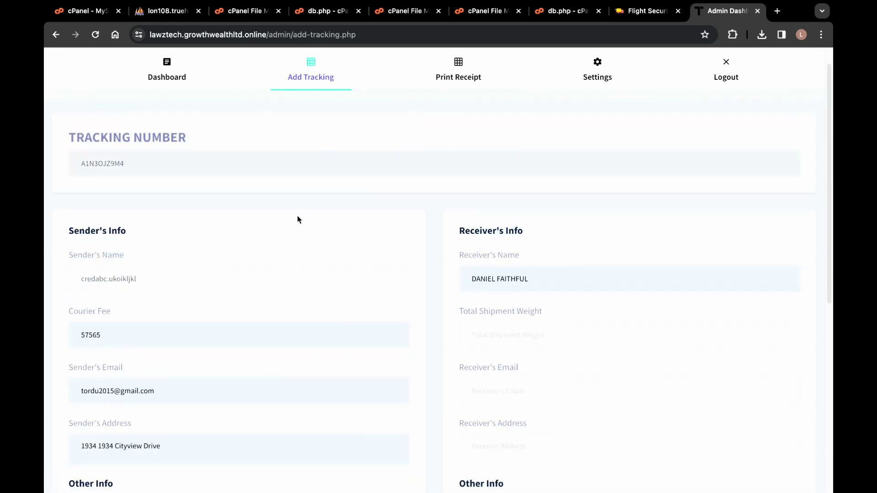
{"action": "scroll", "coordinate": [521, 301], "scroll_direction": "down", "scroll_amount": 1}
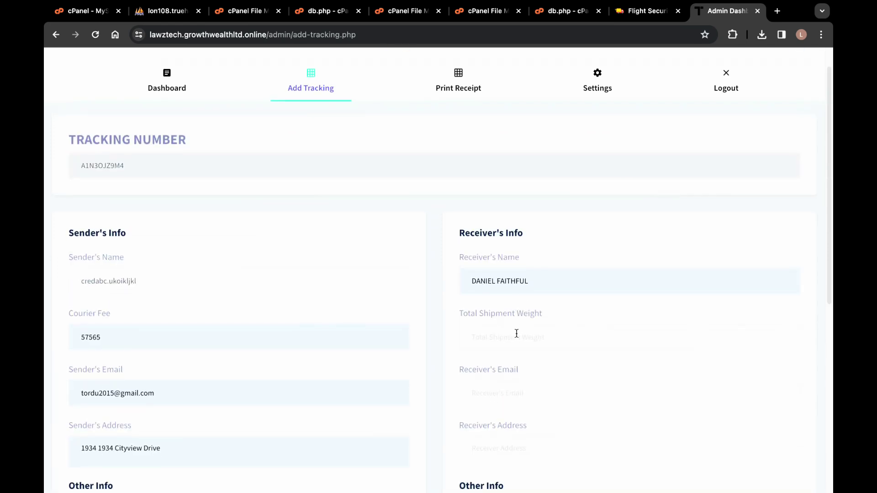
{"action": "left_click", "coordinate": [524, 319]}
{"action": "type", "text": "6"}
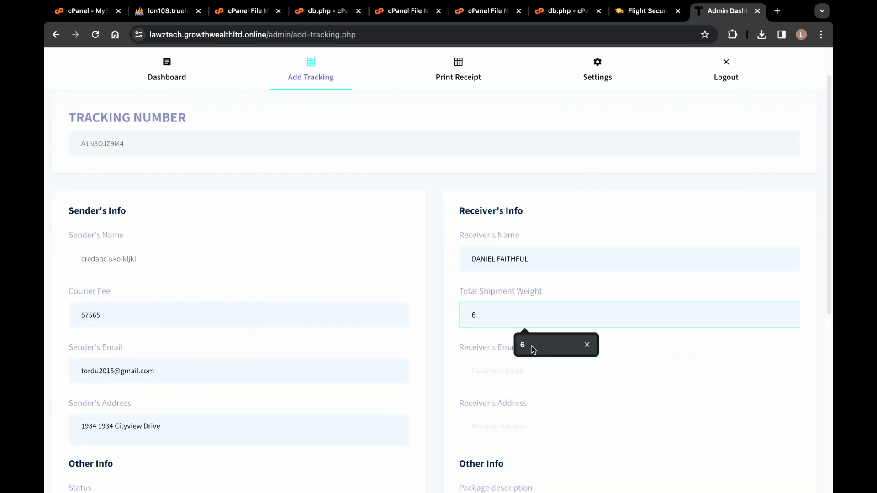
{"action": "left_click", "coordinate": [521, 369]}
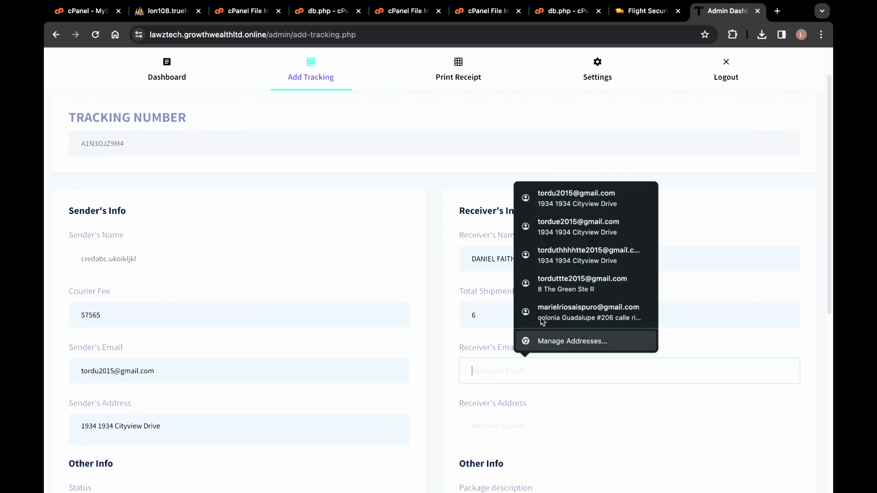
{"action": "left_click", "coordinate": [558, 288]}
Set the package description to Gift items (ladies accessories) and the dispatch date to 11/04/2024.
{"action": "scroll", "coordinate": [528, 399], "scroll_direction": "down", "scroll_amount": 4}
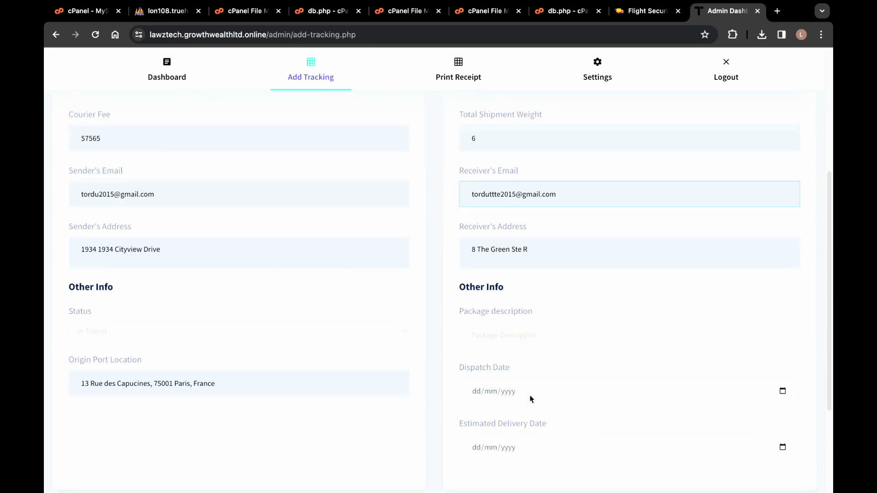
{"action": "left_click", "coordinate": [511, 335]}
{"action": "left_click", "coordinate": [539, 361]}
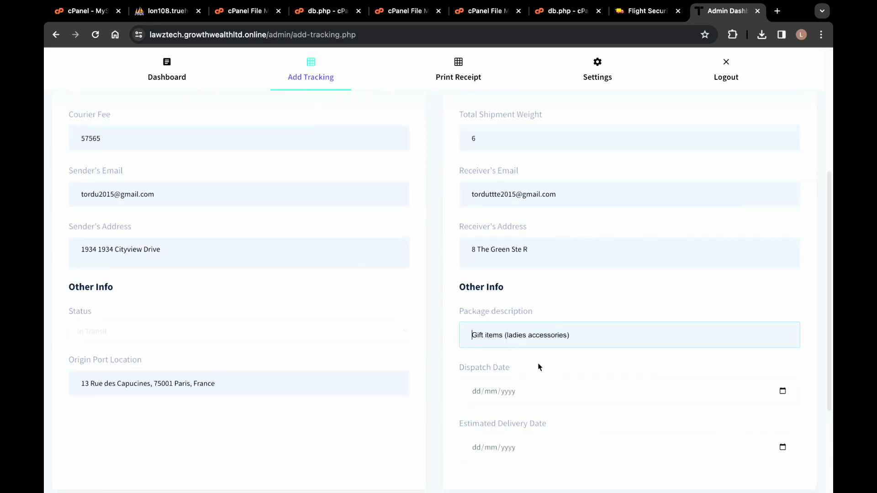
{"action": "left_click", "coordinate": [784, 393]}
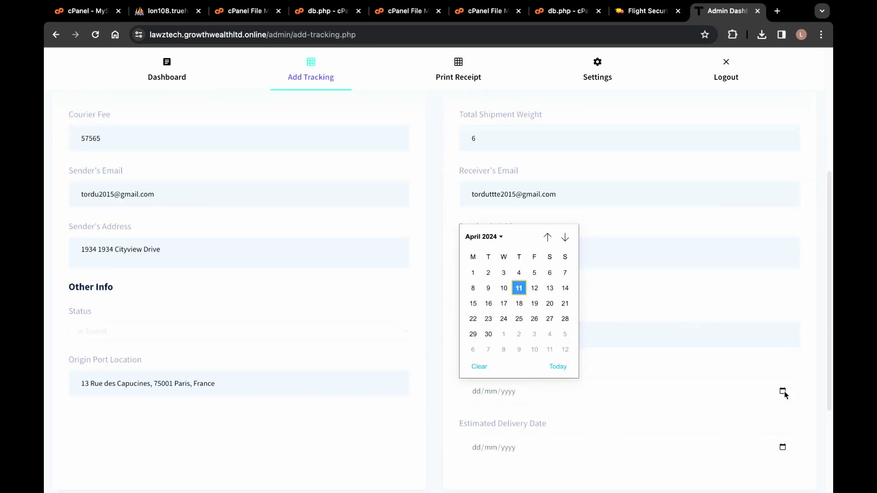
{"action": "left_click", "coordinate": [558, 366]}
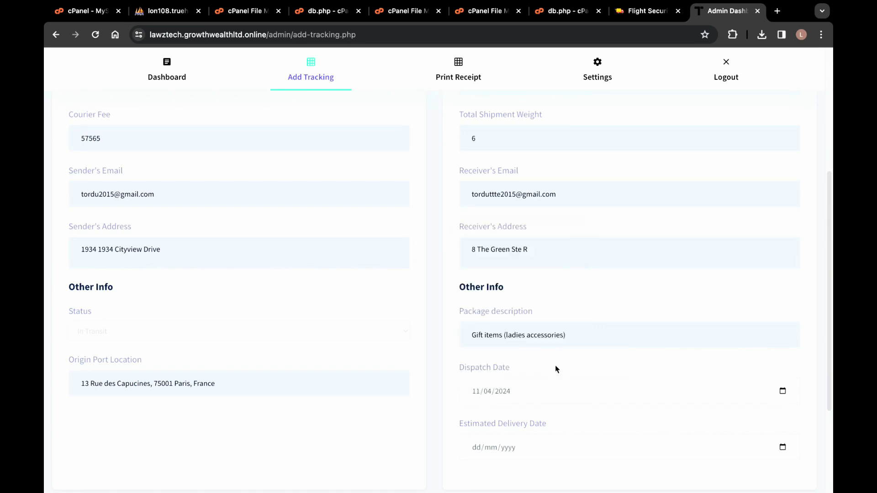
Set the estimated delivery date to 05/05/2024, add the tracking record and acknowledge the confirmation.
{"action": "scroll", "coordinate": [556, 368], "scroll_direction": "down", "scroll_amount": 3}
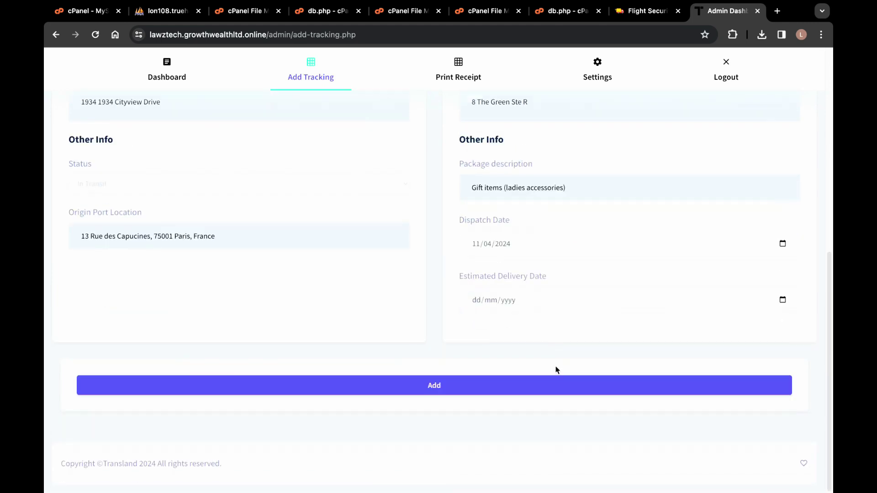
{"action": "left_click", "coordinate": [783, 300]}
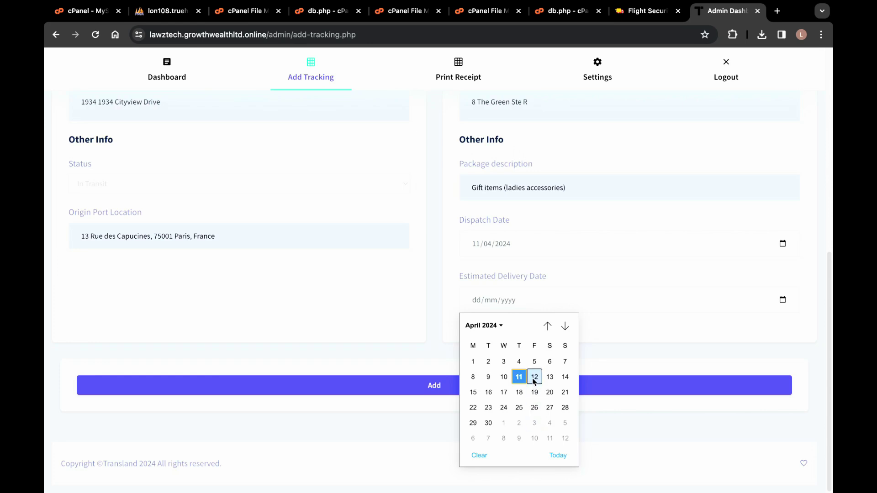
{"action": "left_click", "coordinate": [565, 423]}
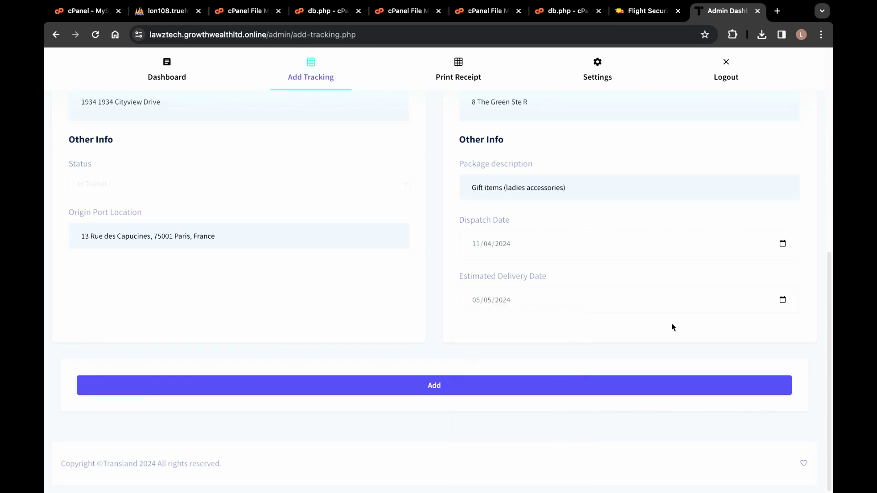
{"action": "left_click", "coordinate": [466, 392]}
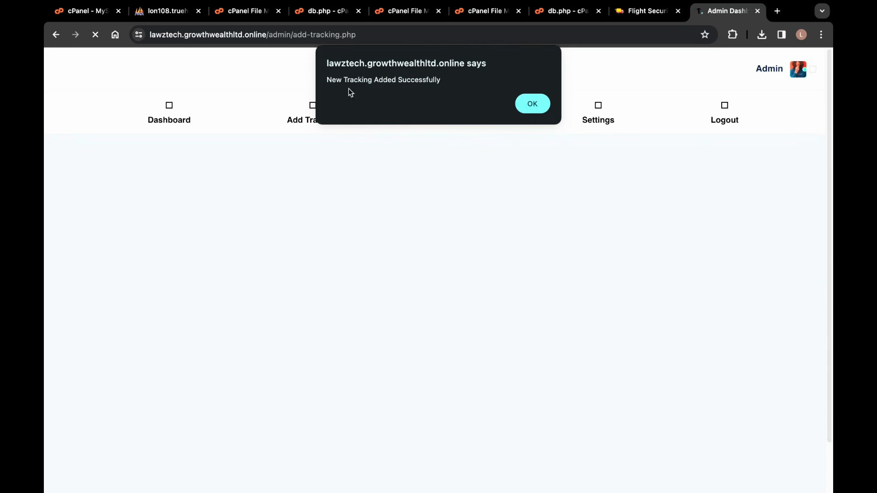
{"action": "left_click", "coordinate": [540, 105]}
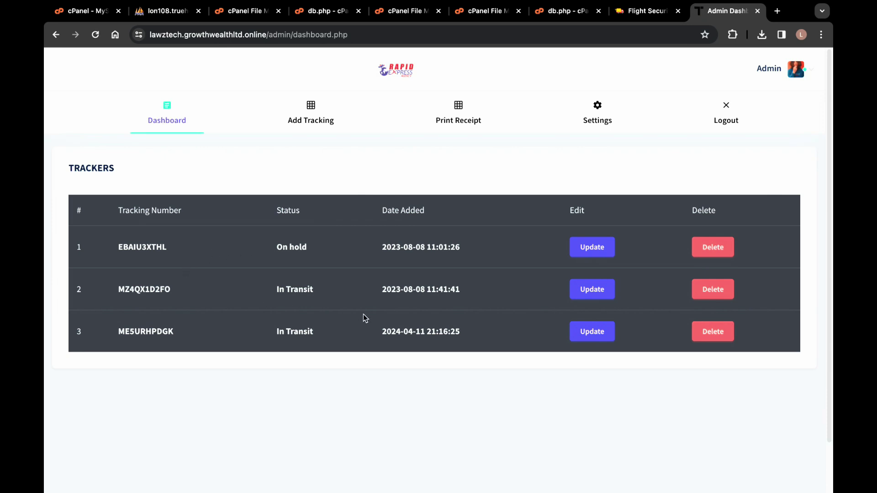
Copy the tracking number of the newest shipment in the third row of the trackers list.
{"action": "left_click_drag", "start_coordinate": [179, 337], "coordinate": [111, 330]}
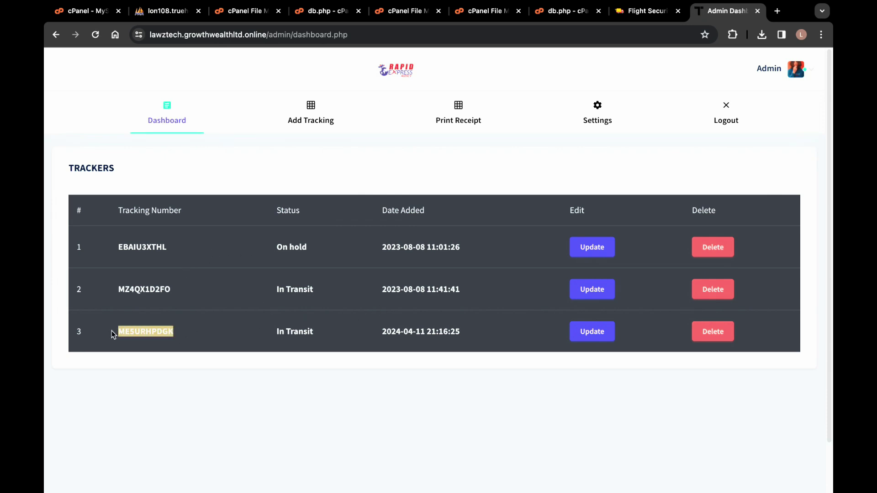
{"action": "right_click", "coordinate": [130, 332]}
{"action": "left_click", "coordinate": [155, 337]}
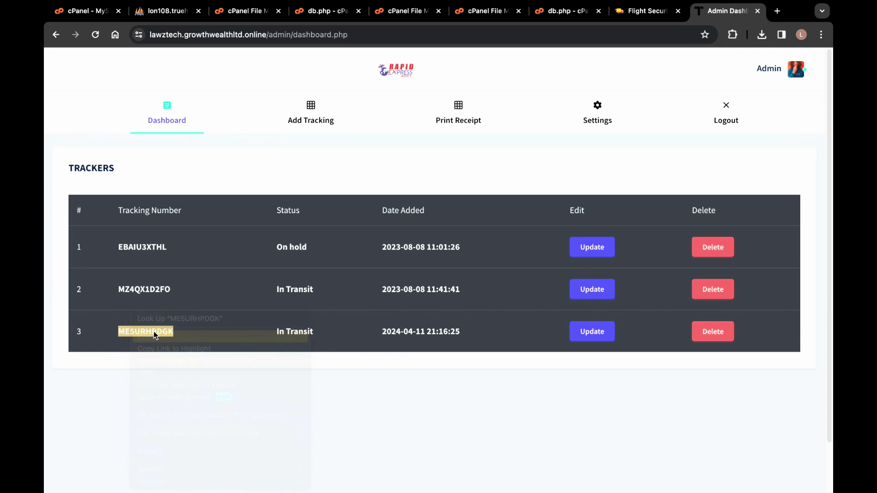
Look up the shipment on the Flight Security Shipping homepage by pasting the copied tracking number into the order tracking form.
{"action": "left_click", "coordinate": [643, 17]}
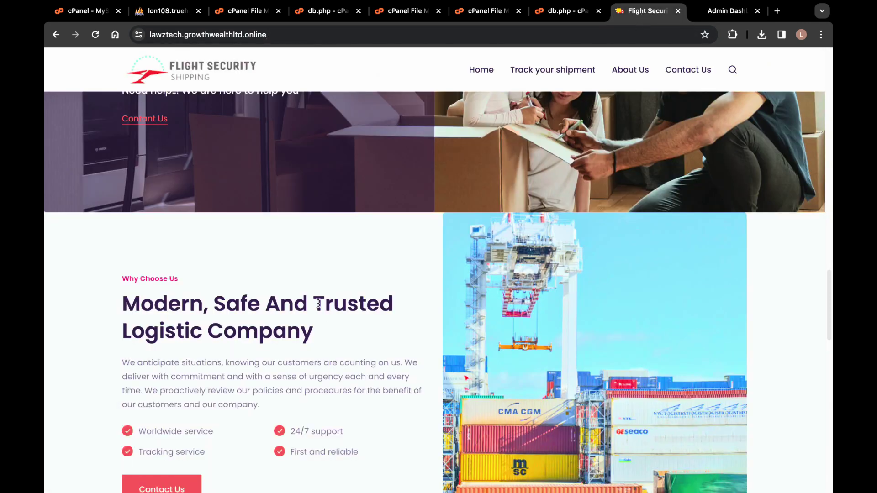
{"action": "scroll", "coordinate": [616, 171], "scroll_direction": "down", "scroll_amount": 10}
{"action": "scroll", "coordinate": [630, 185], "scroll_direction": "up", "scroll_amount": 5}
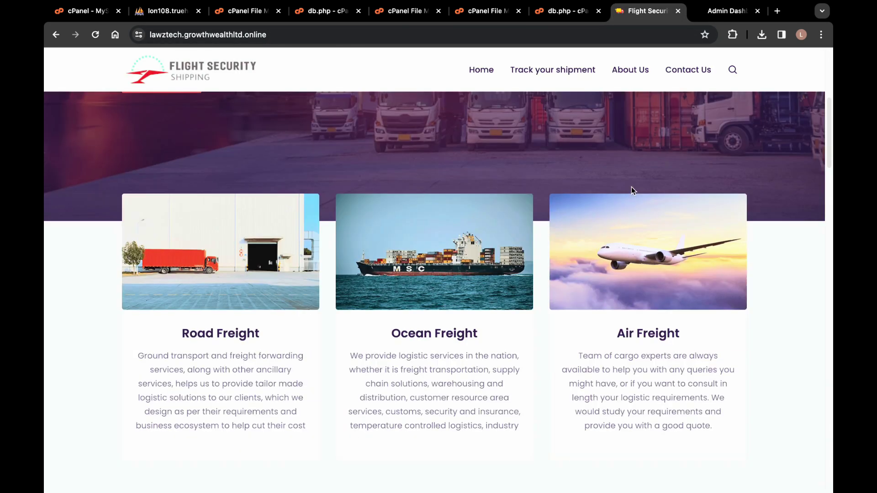
{"action": "scroll", "coordinate": [661, 243], "scroll_direction": "up", "scroll_amount": 5}
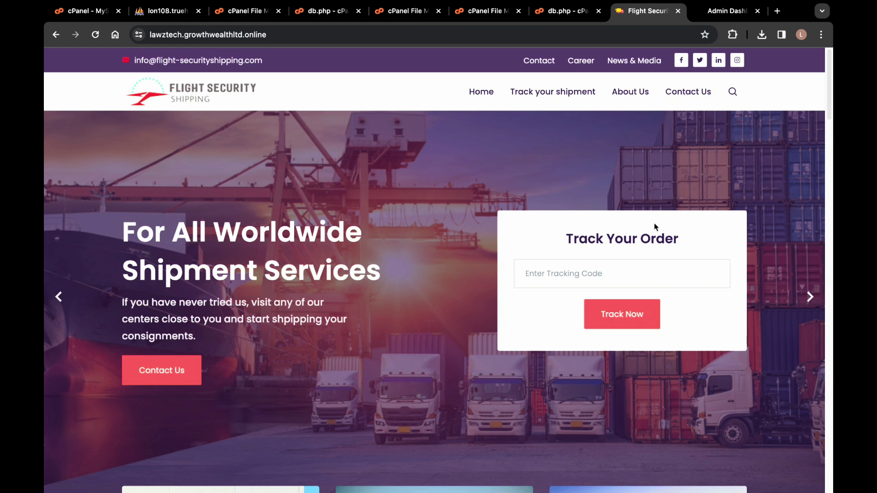
{"action": "left_click", "coordinate": [613, 270]}
{"action": "key", "text": "ctrl+v"}
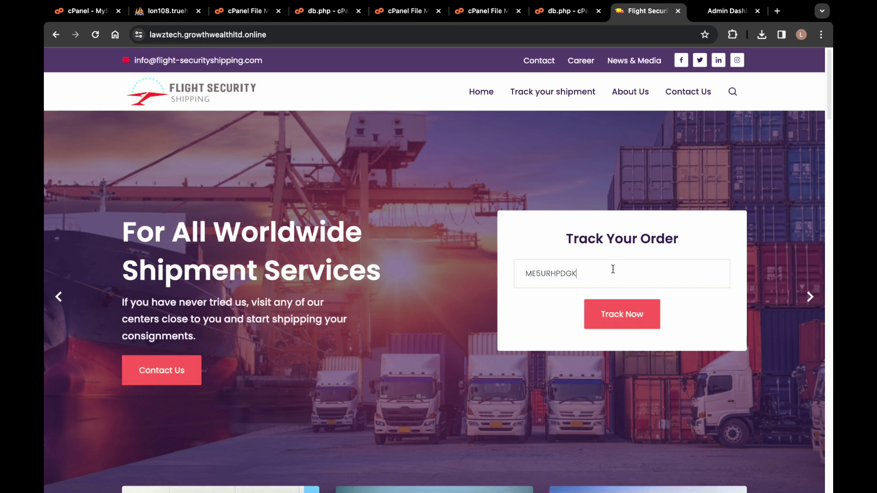
{"action": "left_click", "coordinate": [617, 321]}
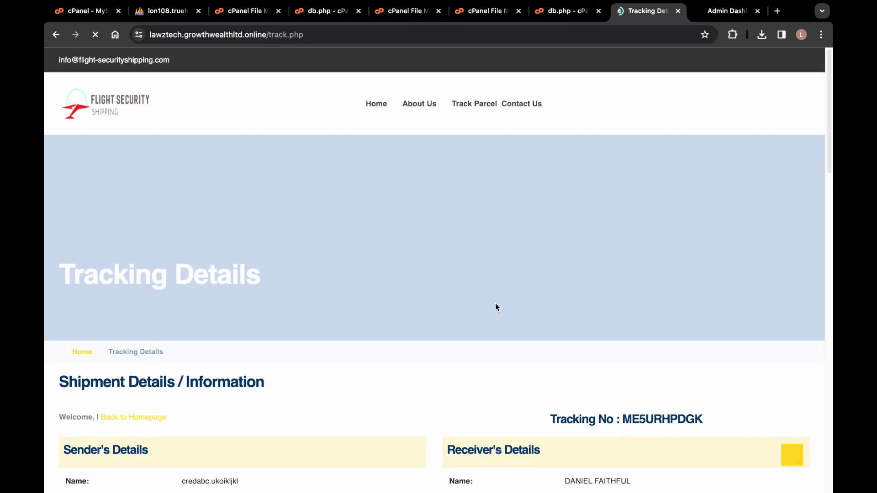
Examine the tracking details page, including sender and receiver details, shipment information and the current location map.
{"action": "scroll", "coordinate": [365, 284], "scroll_direction": "down", "scroll_amount": 6}
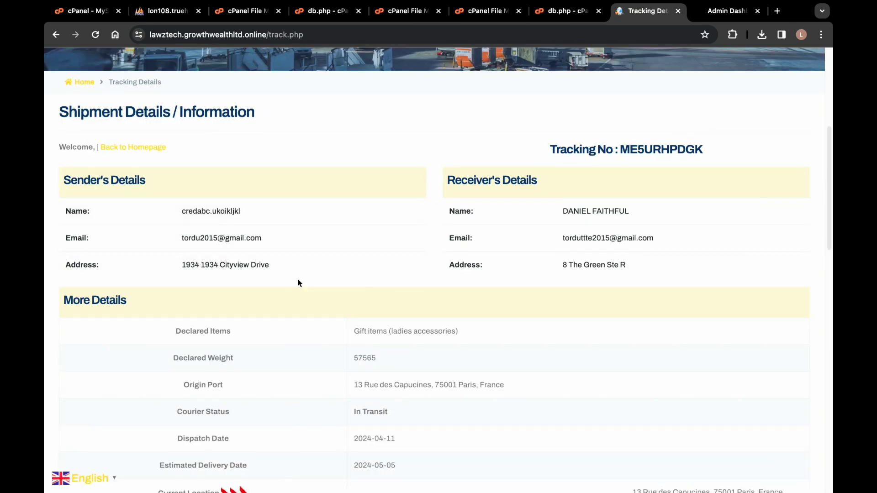
{"action": "scroll", "coordinate": [298, 283], "scroll_direction": "down", "scroll_amount": 7}
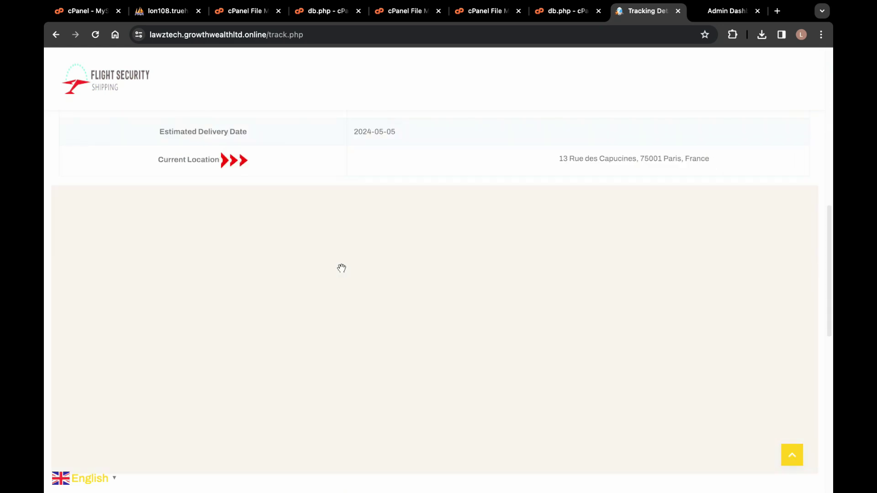
{"action": "scroll", "coordinate": [341, 268], "scroll_direction": "down", "scroll_amount": 3}
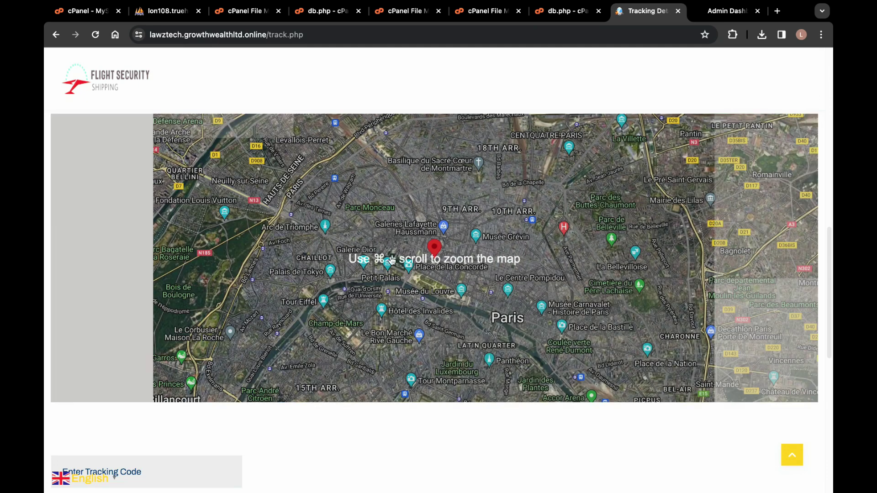
{"action": "scroll", "coordinate": [284, 259], "scroll_direction": "down", "scroll_amount": 8}
{"action": "scroll", "coordinate": [319, 207], "scroll_direction": "up", "scroll_amount": 8}
{"action": "scroll", "coordinate": [352, 199], "scroll_direction": "up", "scroll_amount": 1}
{"action": "scroll", "coordinate": [280, 155], "scroll_direction": "up", "scroll_amount": 15}
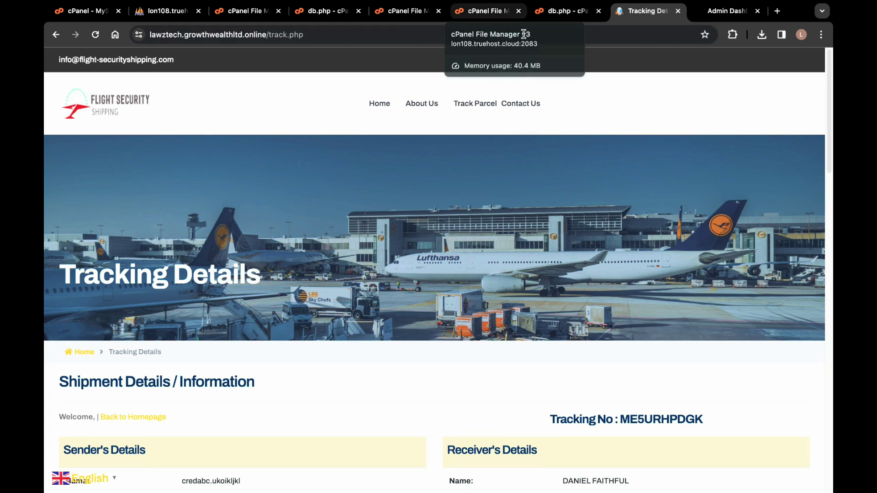
{"action": "scroll", "coordinate": [419, 262], "scroll_direction": "down", "scroll_amount": 6}
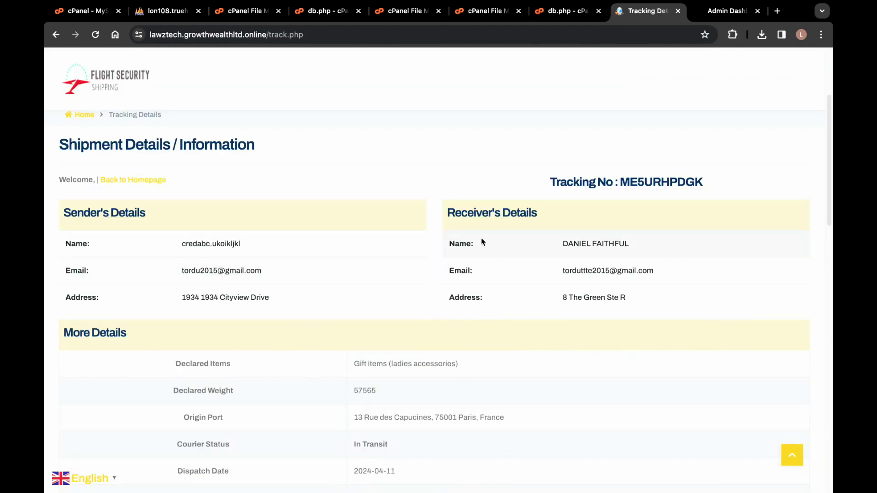
{"action": "scroll", "coordinate": [360, 256], "scroll_direction": "down", "scroll_amount": 5}
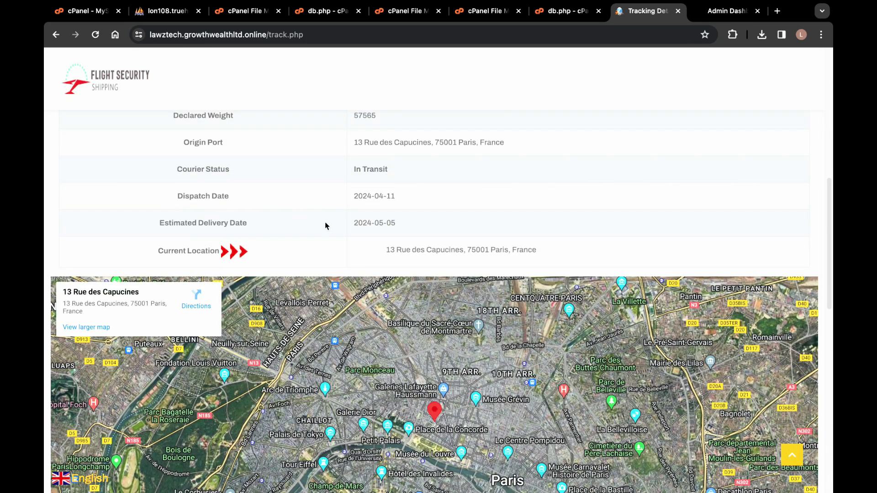
{"action": "scroll", "coordinate": [326, 221], "scroll_direction": "up", "scroll_amount": 15}
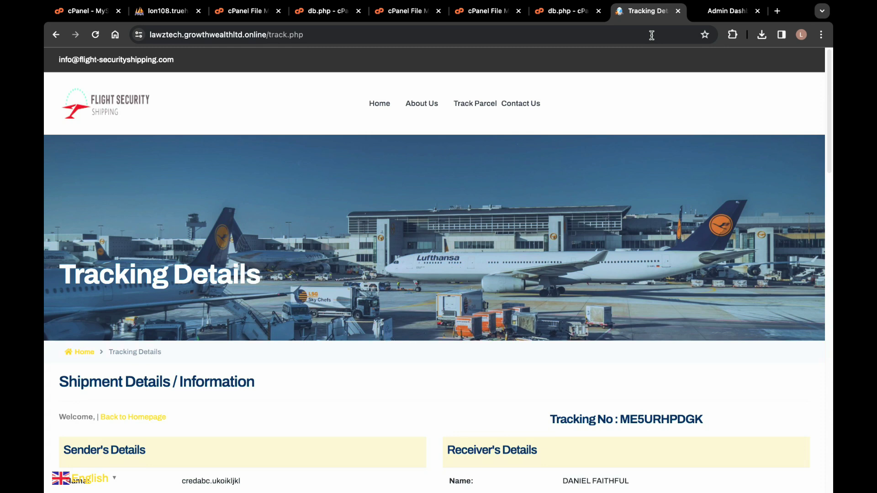
Return to the admin dashboard and review the trackers list.
{"action": "left_click", "coordinate": [560, 13]}
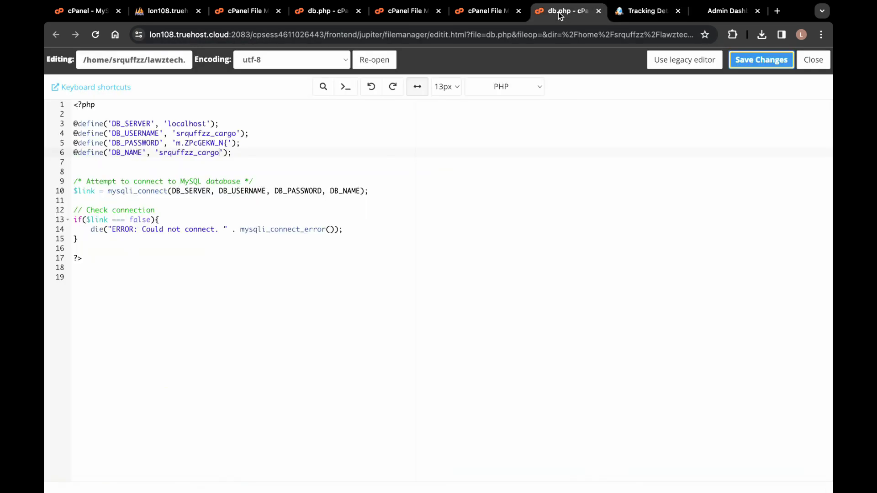
{"action": "left_click", "coordinate": [647, 15]}
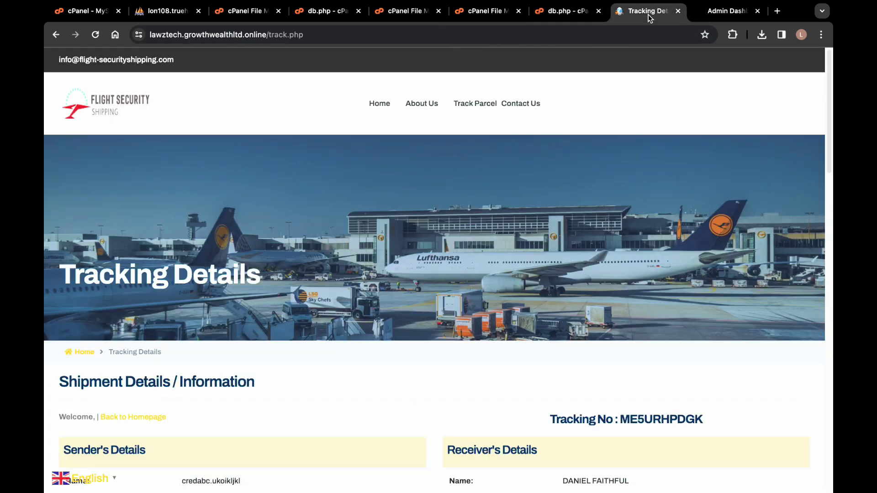
{"action": "left_click", "coordinate": [731, 11]}
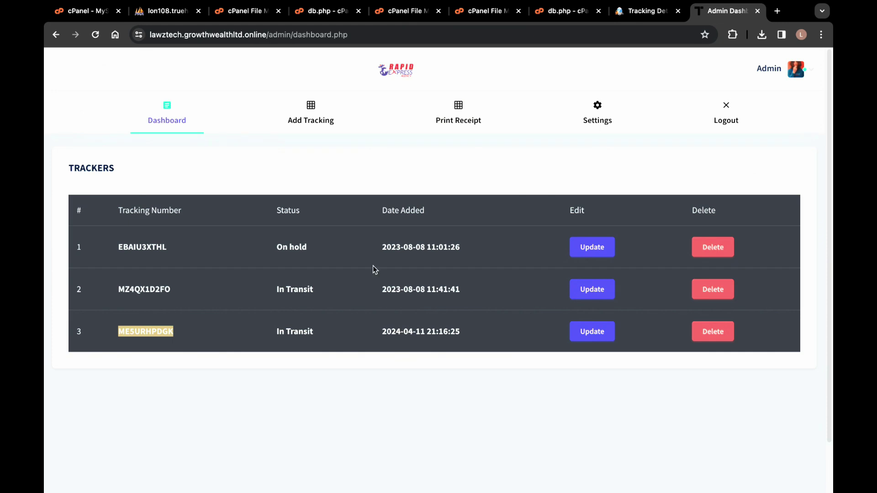
{"action": "scroll", "coordinate": [373, 267], "scroll_direction": "down", "scroll_amount": 2}
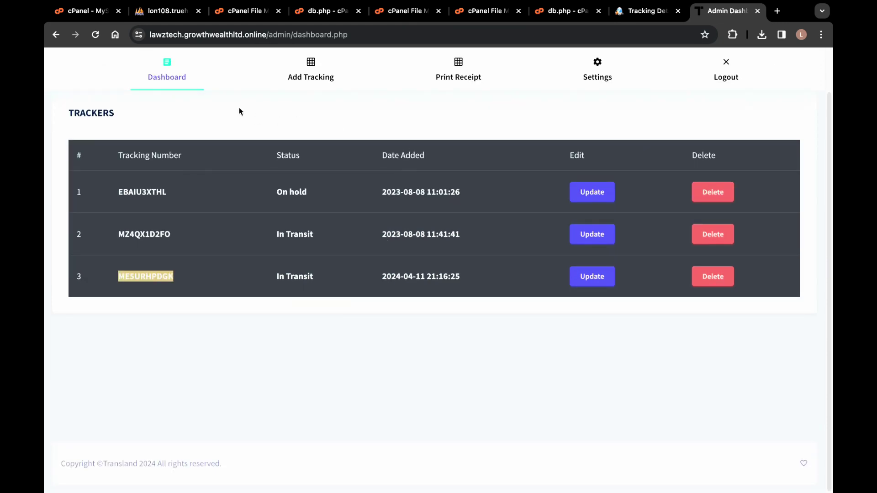